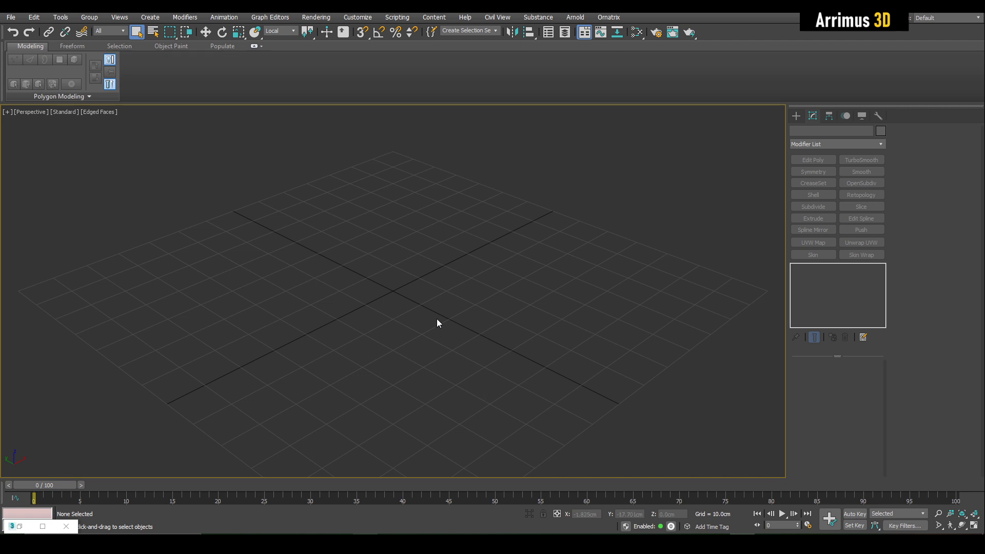
Step: Create a sphere with a radius of about 50 cm on the grid and centre it at X 0 and Y 0
key("s")
middle_click_drag(471, 252, 470, 269)
left_click_drag(398, 261, 510, 319)
key("w")
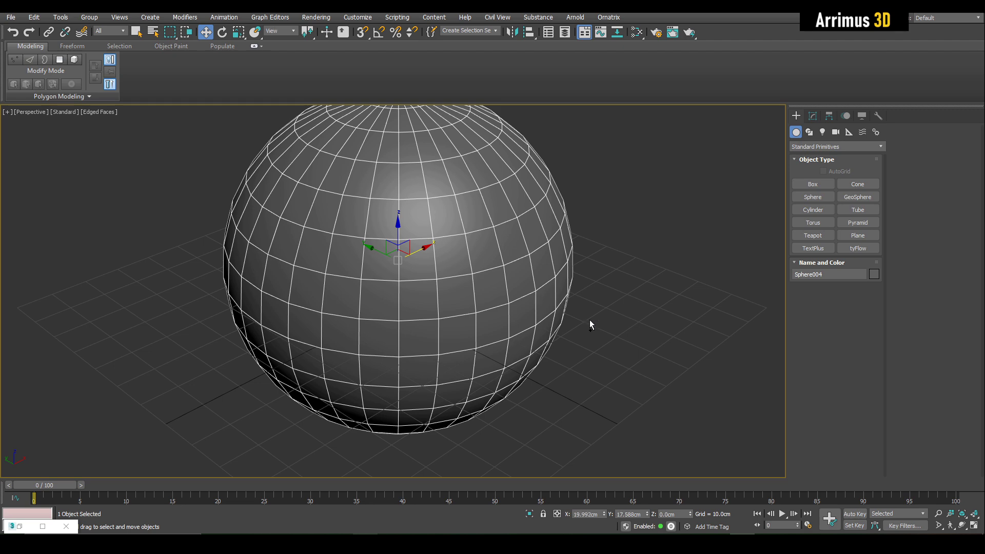
right_click(605, 515)
right_click(648, 514)
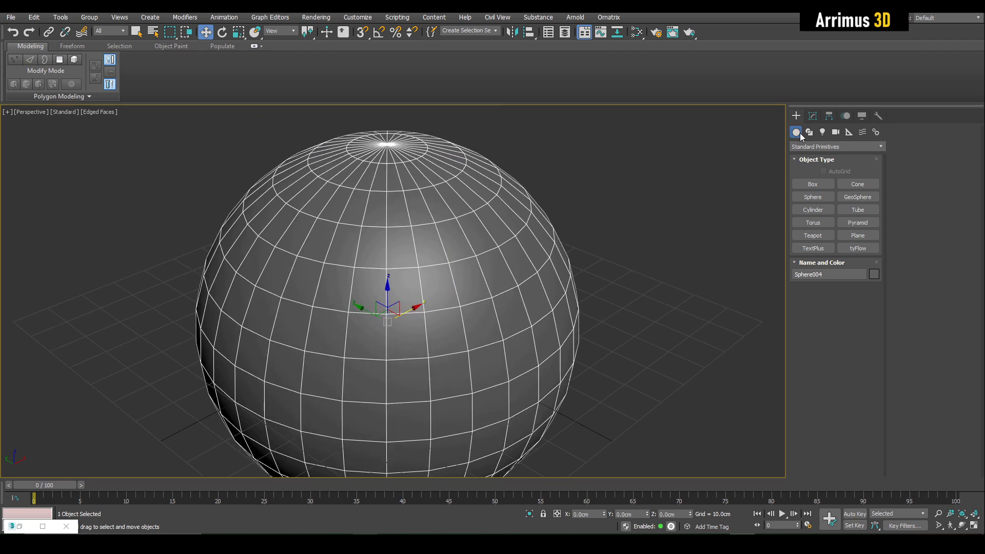
Step: Add a TurboSmooth modifier and an Edit Poly modifier to the sphere and enter vertex editing
left_click(815, 117)
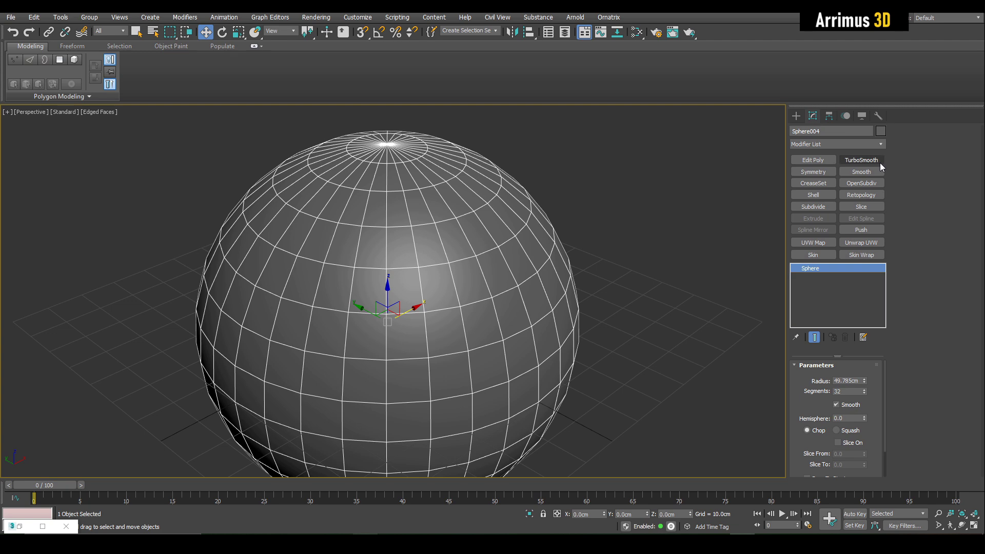
left_click(879, 162)
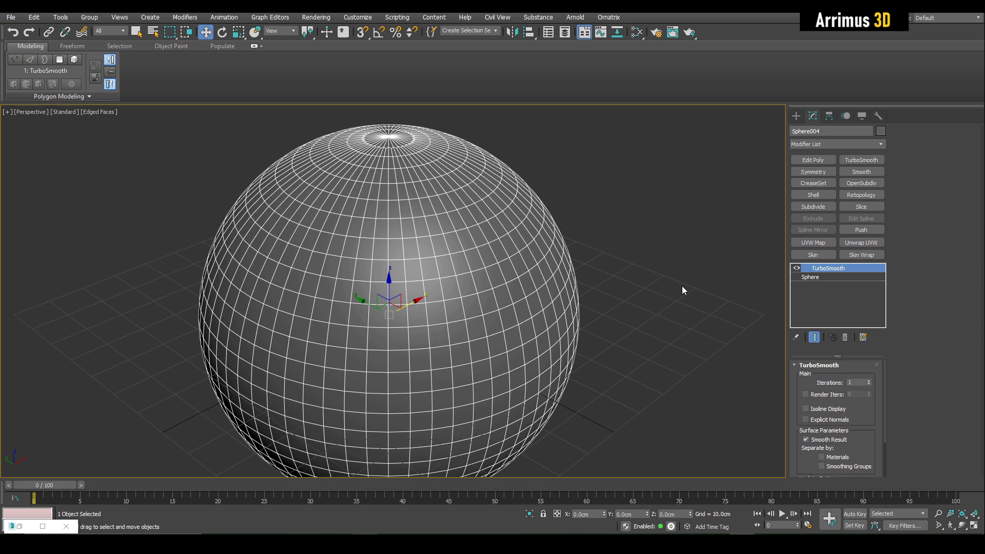
left_click(813, 160)
key("1")
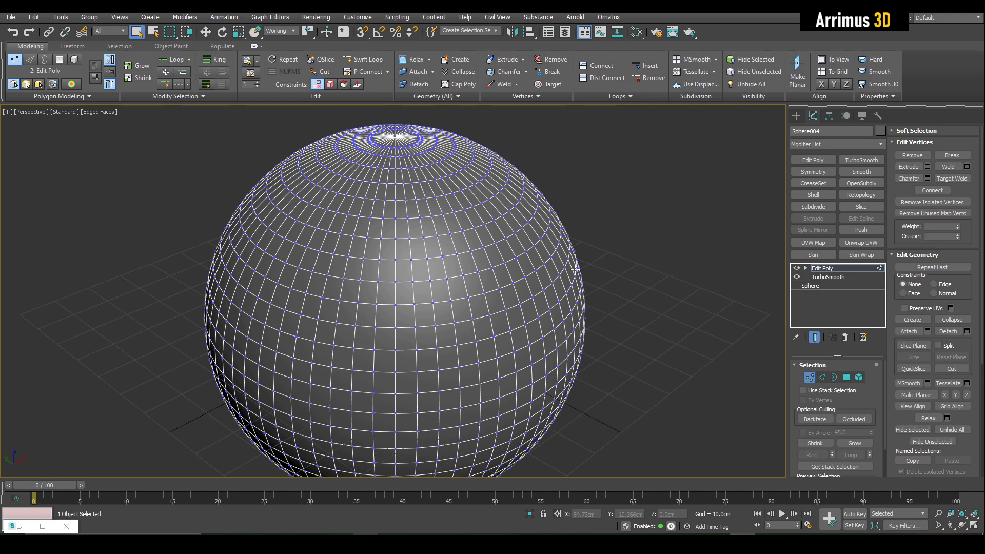
Step: Cut a closed seven-sided outline into the front of the sphere with the Cut tool and its Split option enabled
scroll(575, 270, "up", 1)
scroll(453, 276, "up", 3)
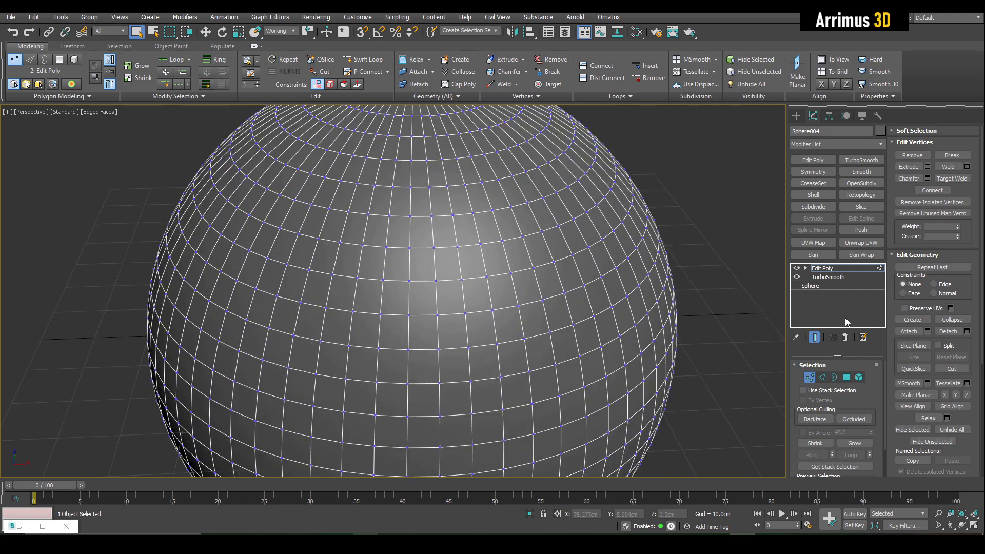
left_click(951, 369)
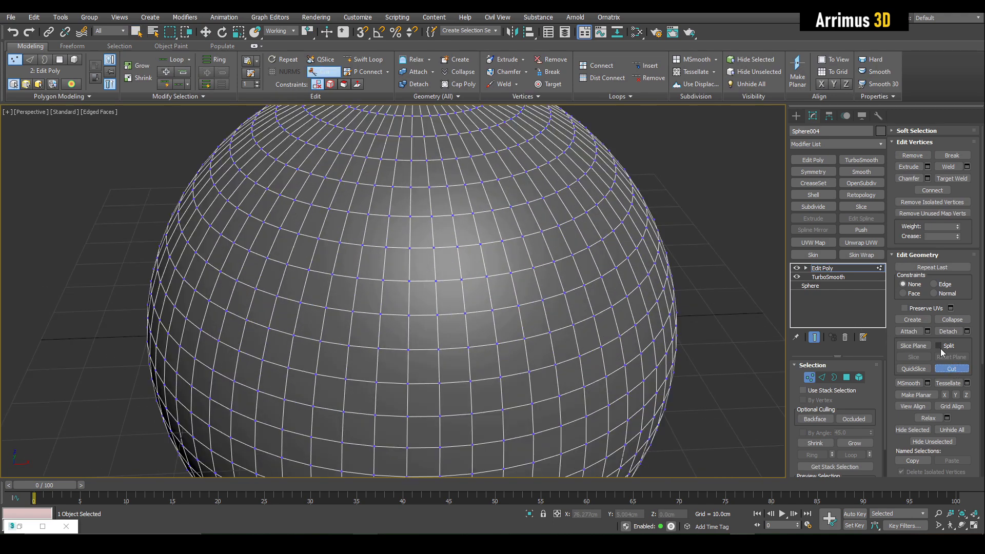
scroll(469, 293, "down", 2)
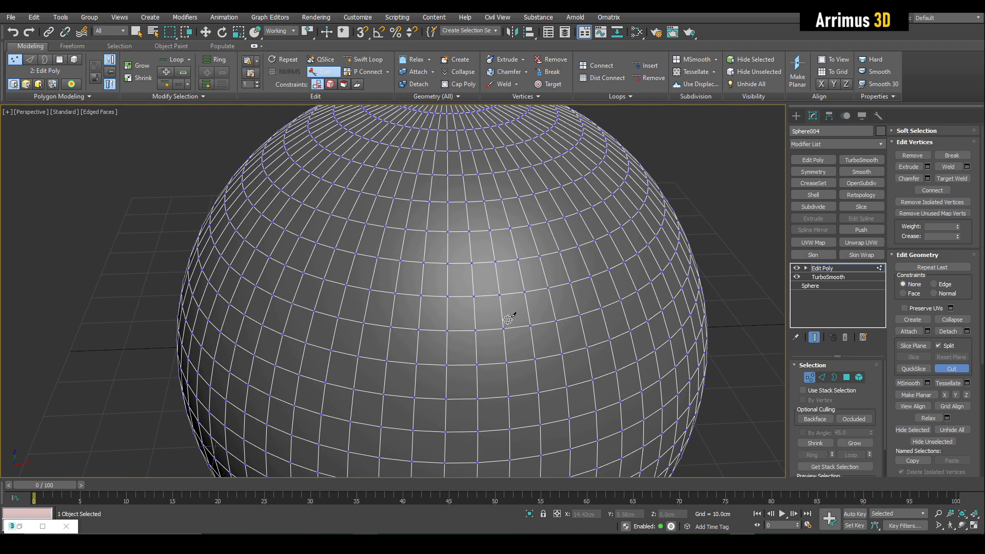
scroll(447, 350, "down", 2)
middle_click_drag(444, 330, 469, 295)
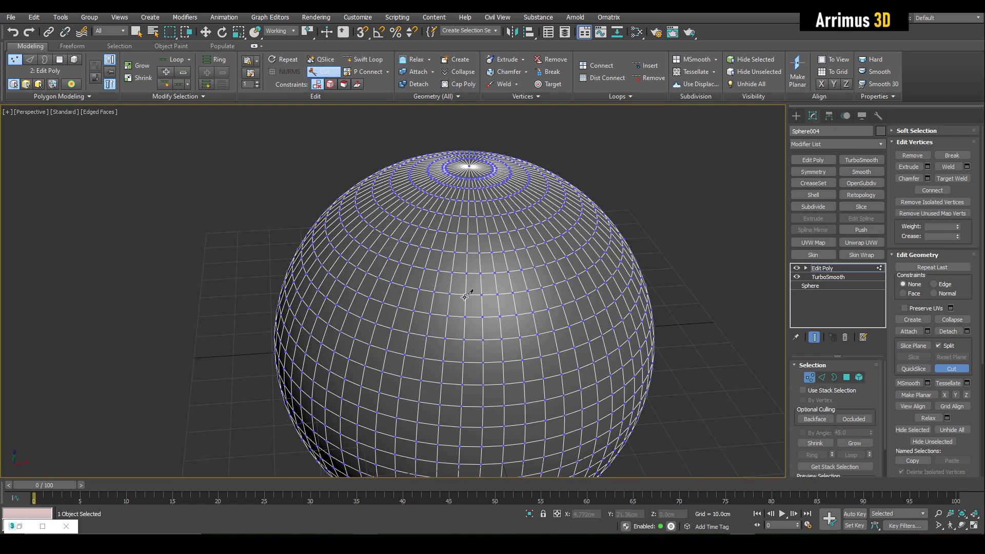
scroll(462, 297, "up", 2)
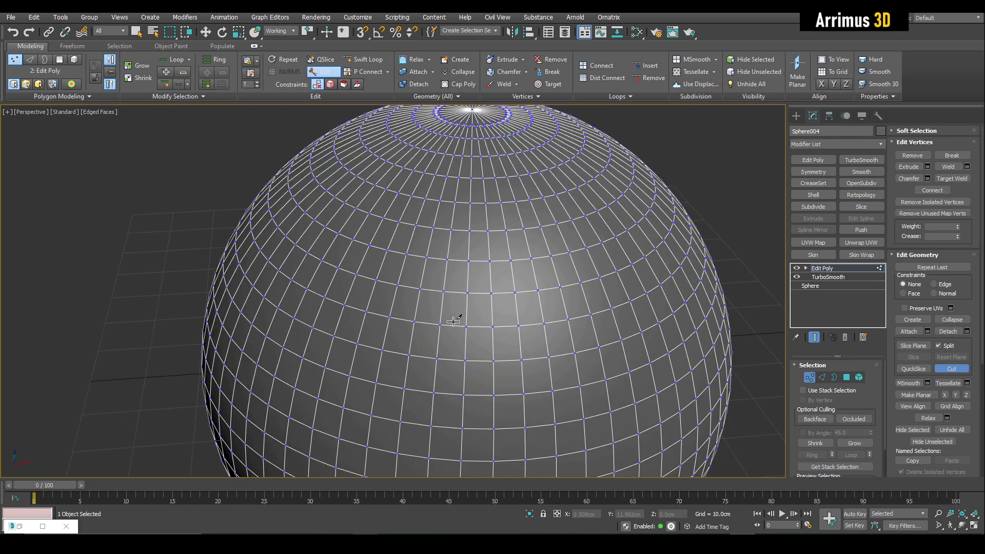
left_click(409, 212)
left_click(304, 212)
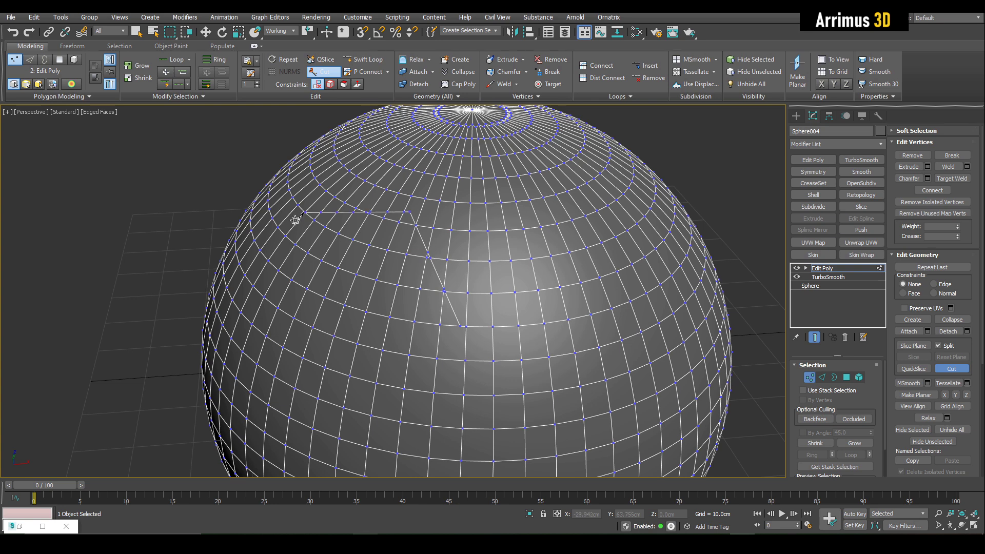
left_click(252, 267)
left_click(273, 380)
left_click(346, 409)
left_click(434, 384)
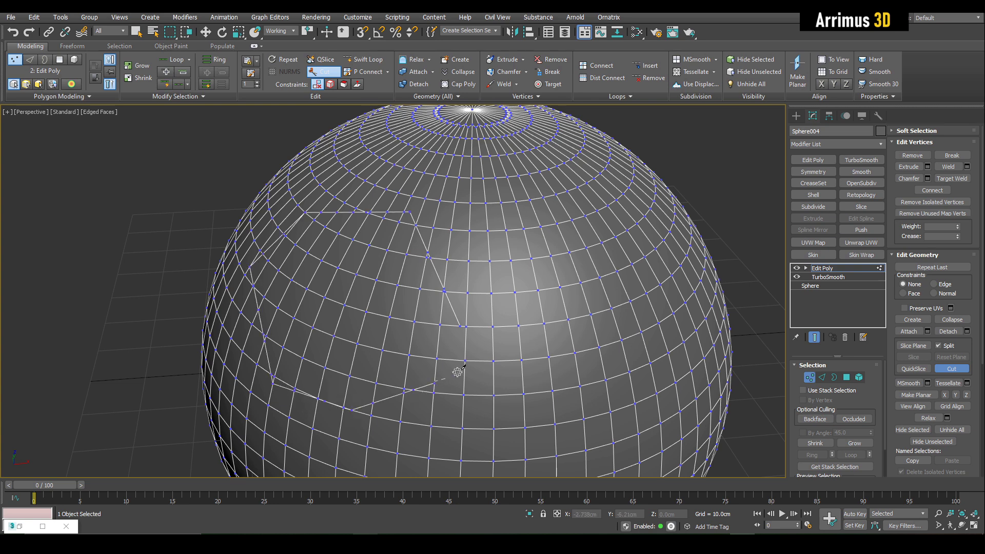
left_click(459, 325)
right_click(540, 241)
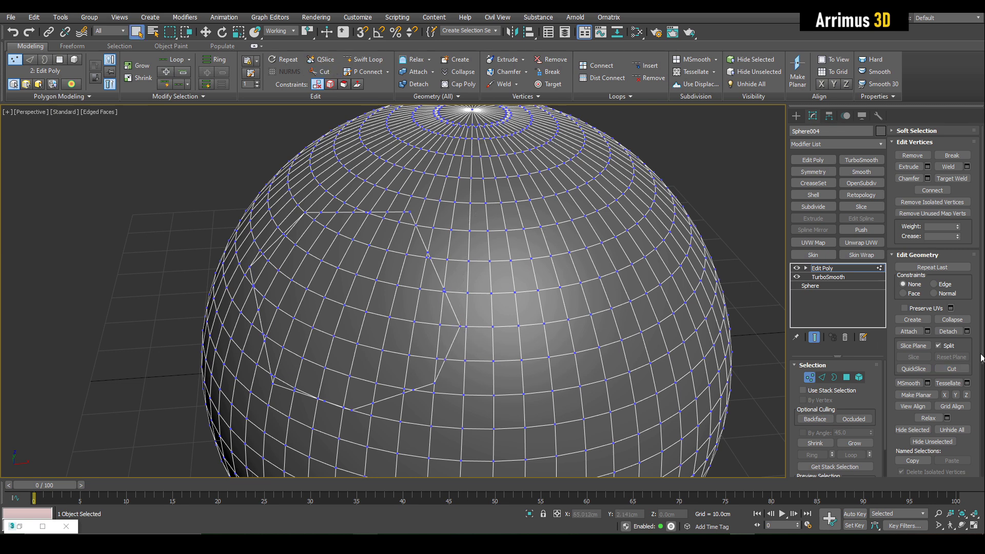
Step: Delete the sphere element surrounding the cut patch and undo the deletion
left_click(806, 268)
left_click(827, 312)
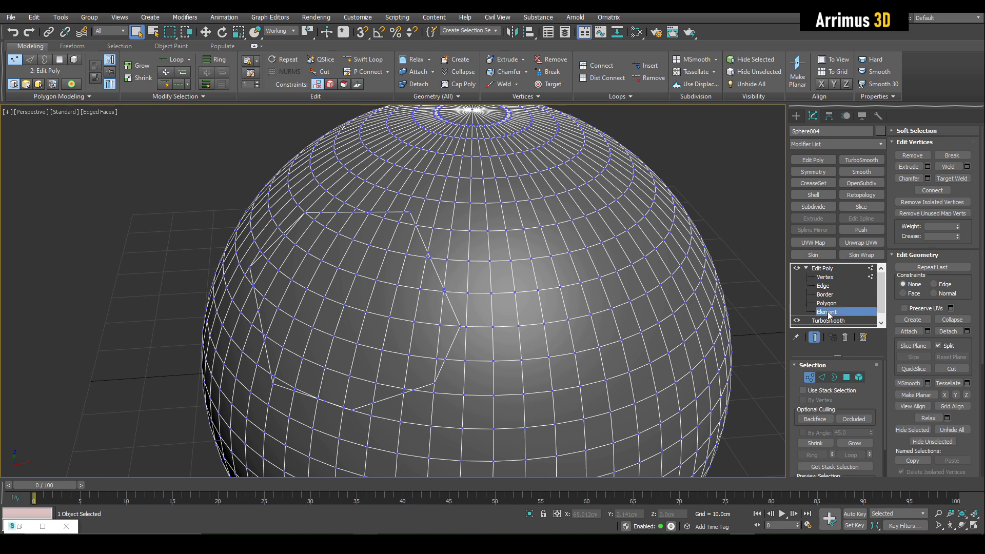
left_click(356, 271)
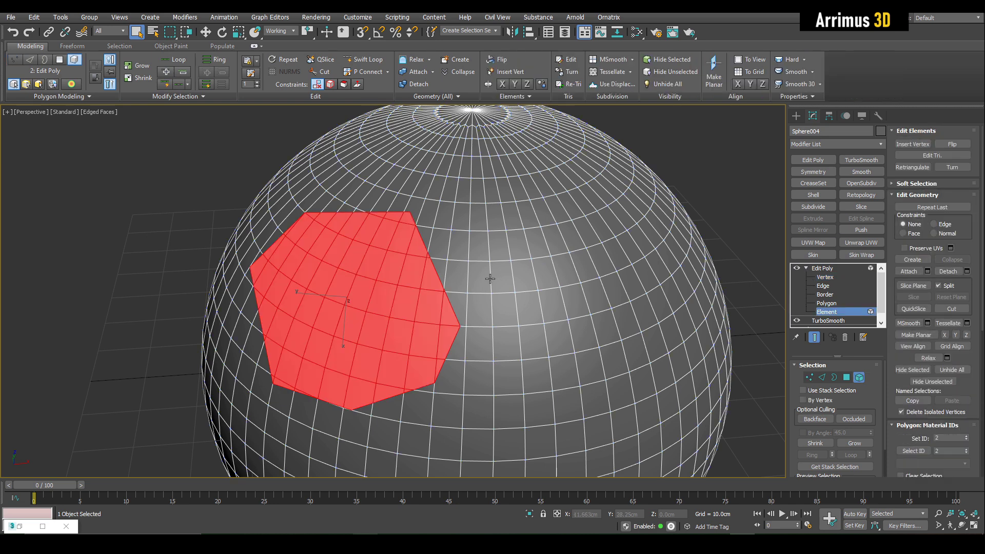
left_click(490, 279)
key("Delete")
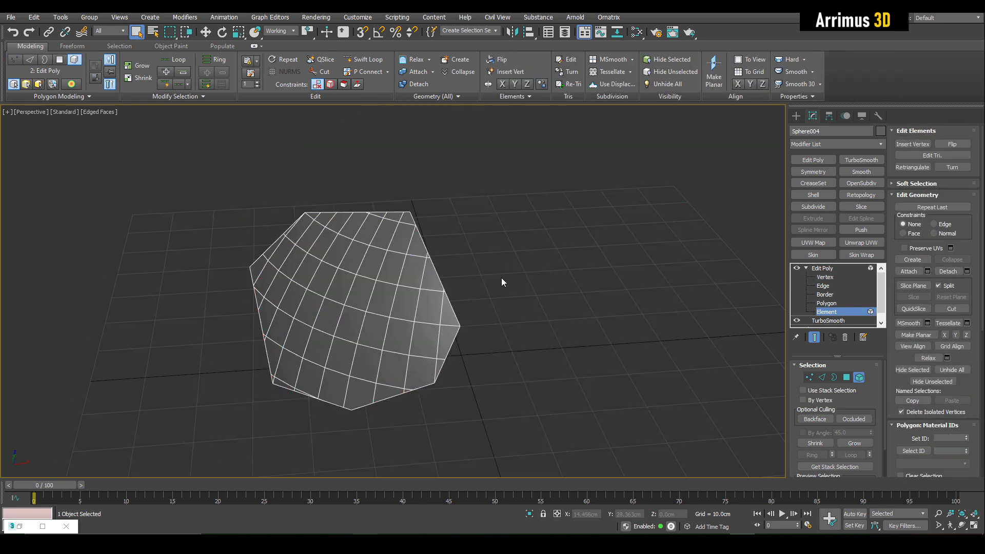
scroll(501, 278, "down", 2)
key("ctrl+z")
middle_click_drag(497, 271, 475, 280)
scroll(490, 291, "down", 3)
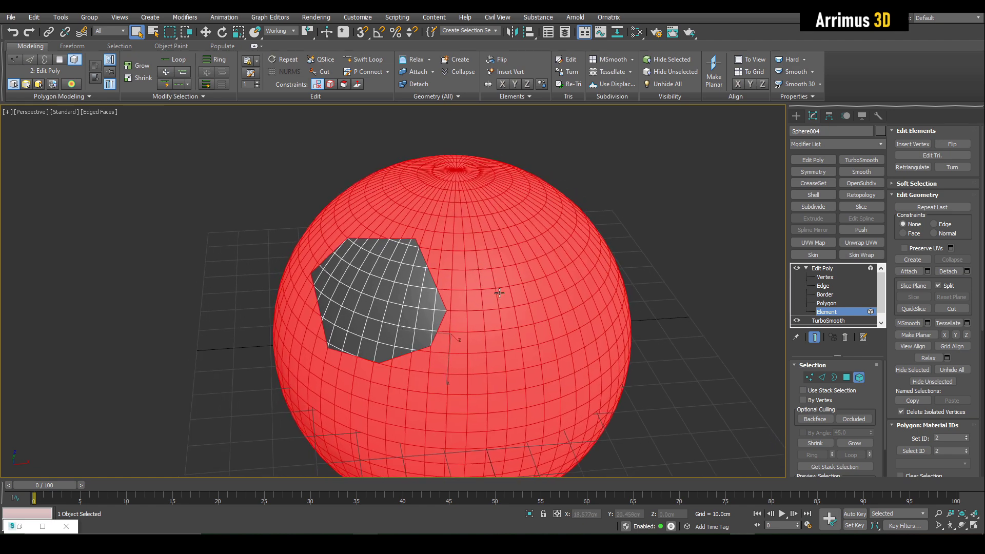
middle_click_drag(530, 261, 508, 257, "alt")
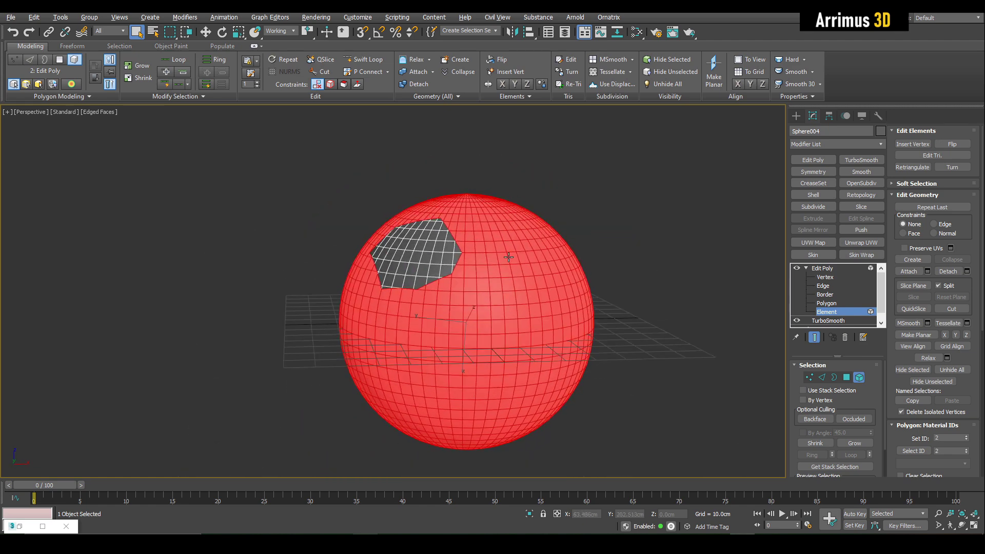
Step: Stretch the sphere's lower vertices far downward with the Freeform Shift brush
key("1")
left_click(66, 47)
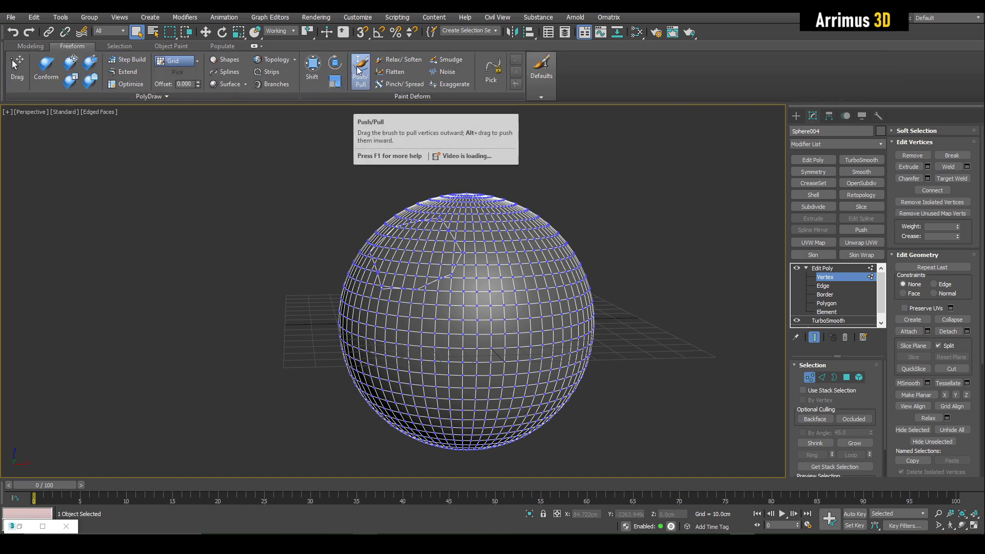
left_click(308, 68)
scroll(433, 314, "down", 4)
middle_click_drag(433, 314, 417, 252)
scroll(418, 252, "down", 2)
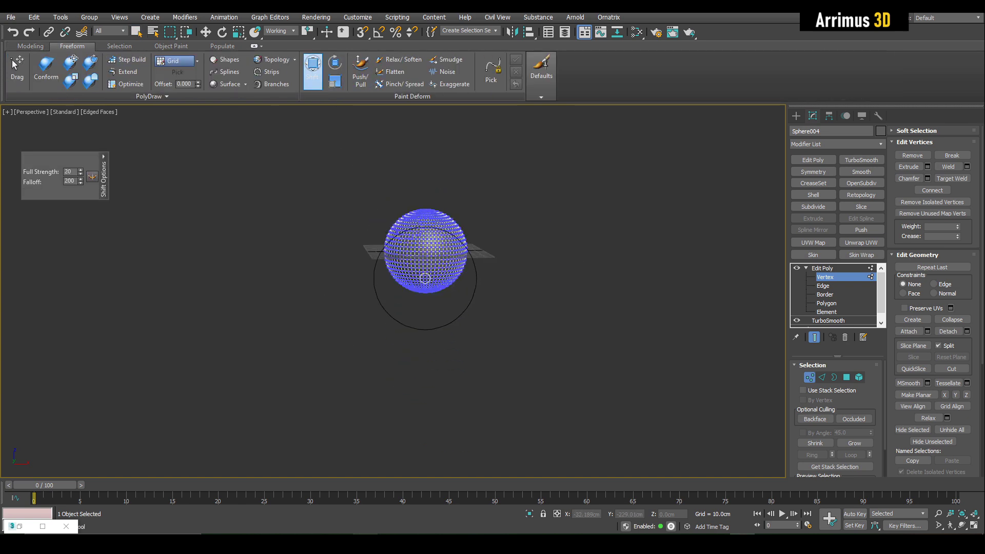
mouse_move(421, 285)
left_mouse_down()
mouse_move(420, 339)
mouse_move(434, 346)
mouse_move(407, 363)
mouse_move(461, 352)
mouse_move(465, 334)
mouse_move(405, 365)
mouse_move(468, 396)
mouse_move(487, 381)
left_mouse_up()
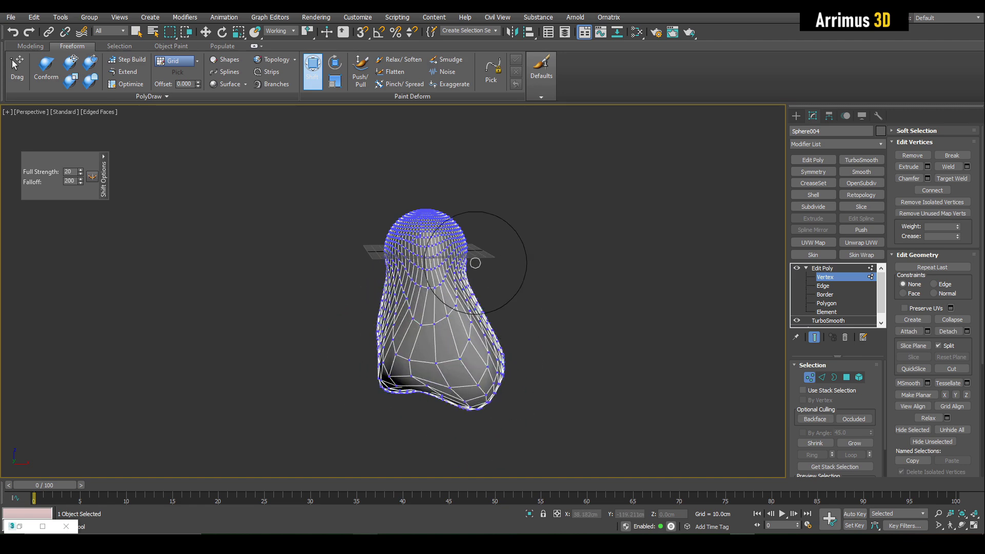
right_click(464, 241)
Step: Delete the stretched element surrounding the cut patch, keeping only the patch, and leave element editing
scroll(463, 240, "up", 6)
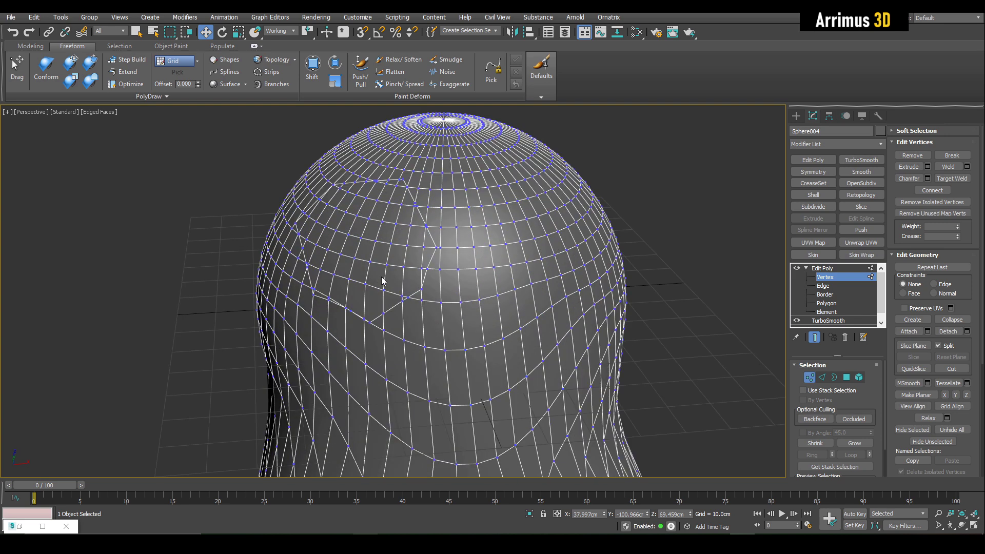
middle_click_drag(378, 259, 382, 266)
scroll(376, 211, "down", 4)
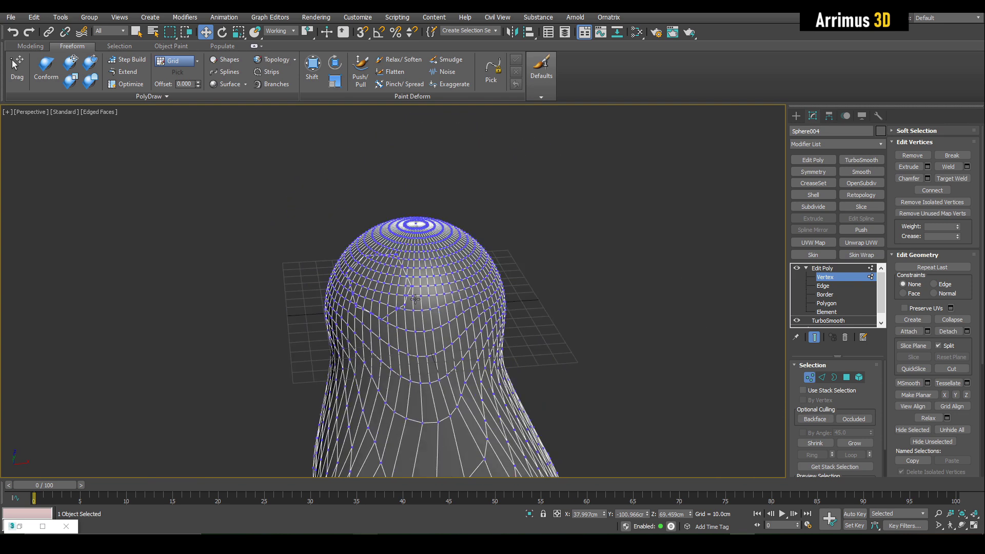
key("5")
left_click(427, 288)
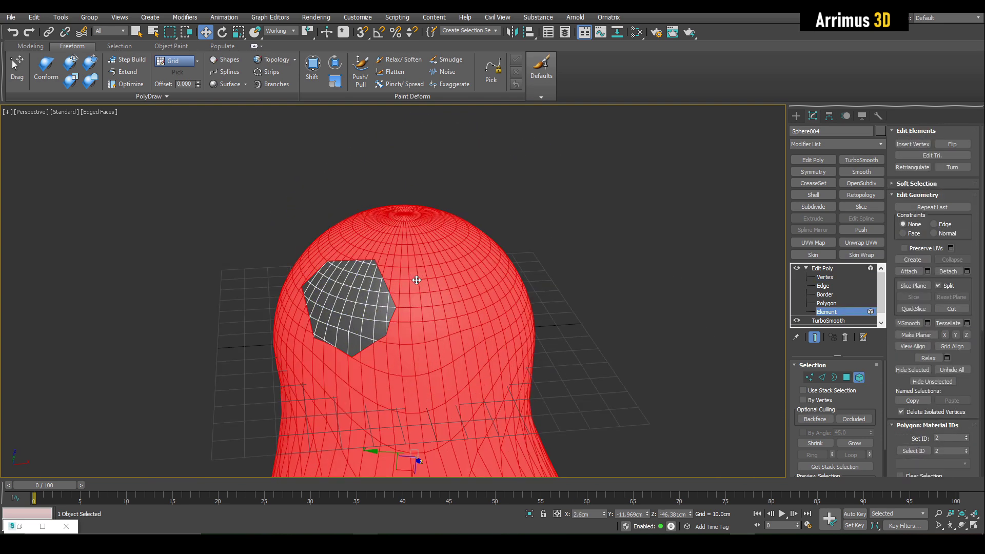
key("Delete")
scroll(417, 279, "down", 3)
key("6")
key("q")
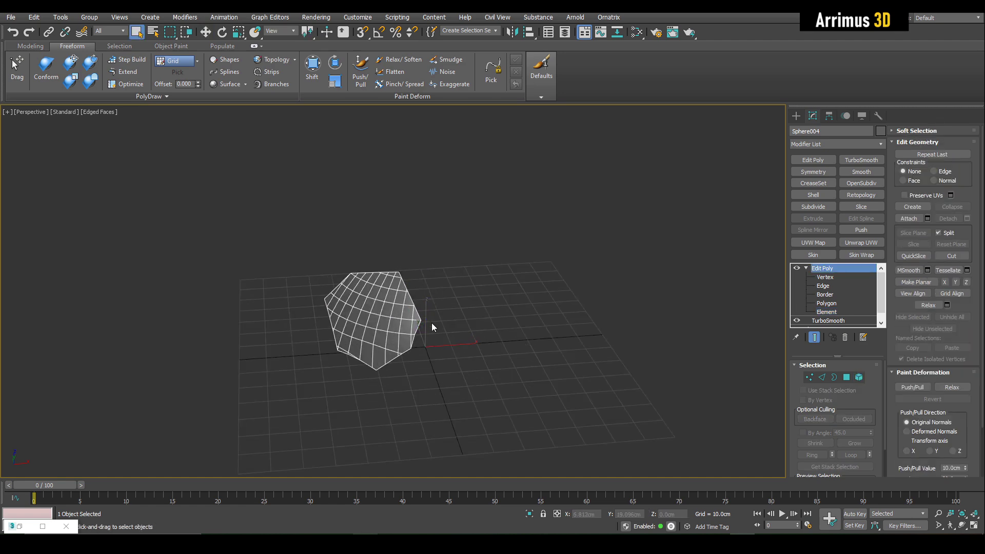
Step: Examine the isolated patch's grid topology and the uneven polygons along its cut borders
scroll(403, 296, "up", 8)
middle_click_drag(402, 296, 444, 309, "alt")
middle_click_drag(439, 267, 493, 303, "alt")
scroll(556, 304, "up", 5)
scroll(533, 344, "down", 6)
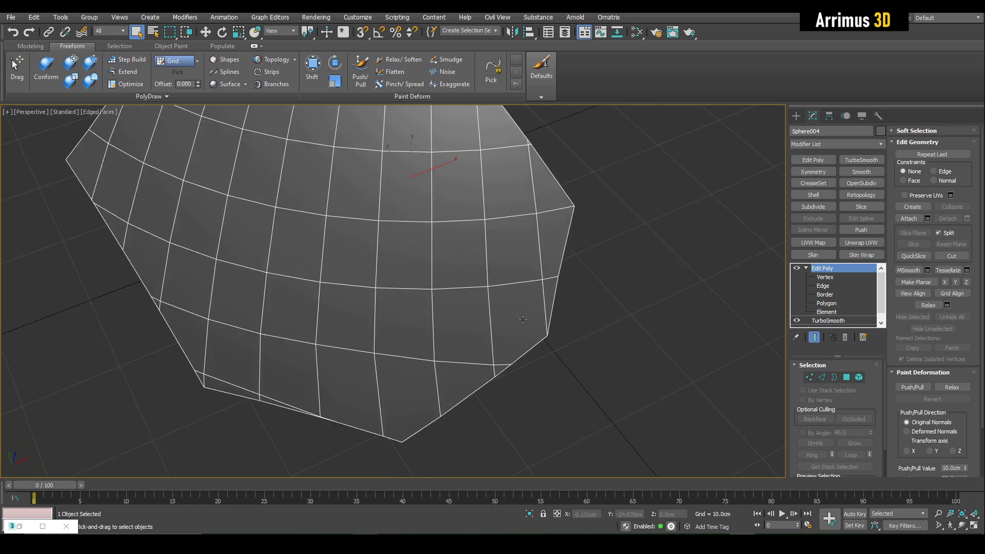
scroll(516, 323, "up", 5)
scroll(512, 313, "up", 4)
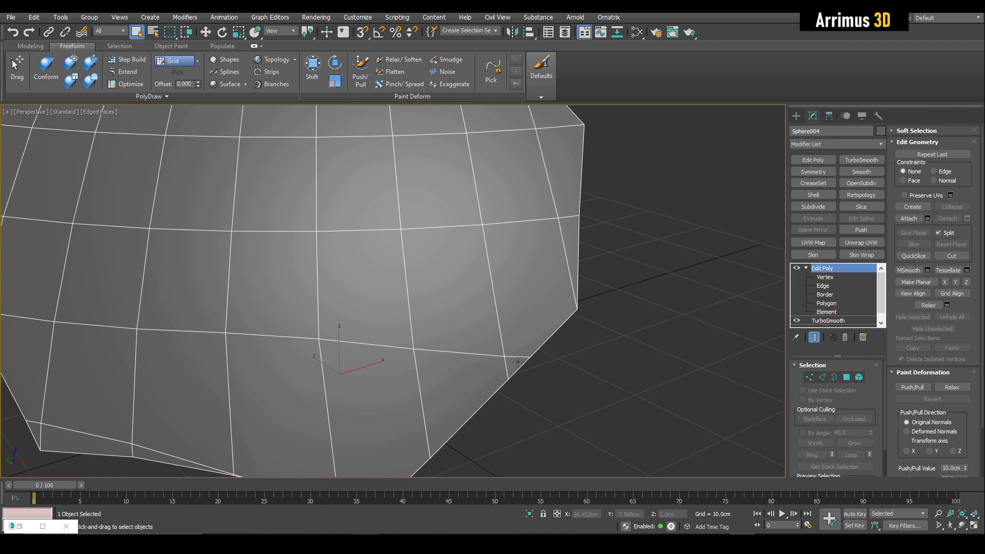
scroll(438, 264, "down", 5)
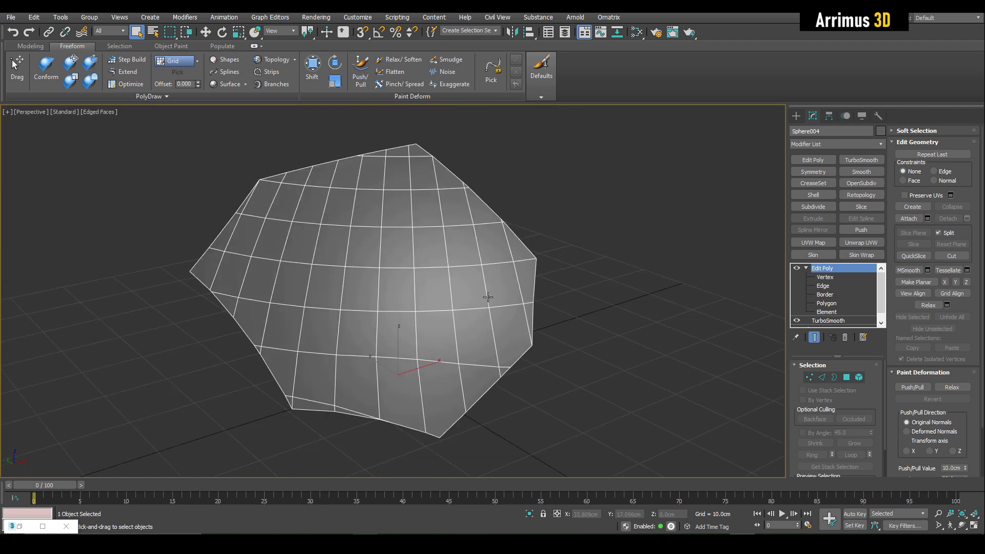
Step: Add a second Edit Poly modifier to the patch and enter its vertex editing
left_click(807, 269)
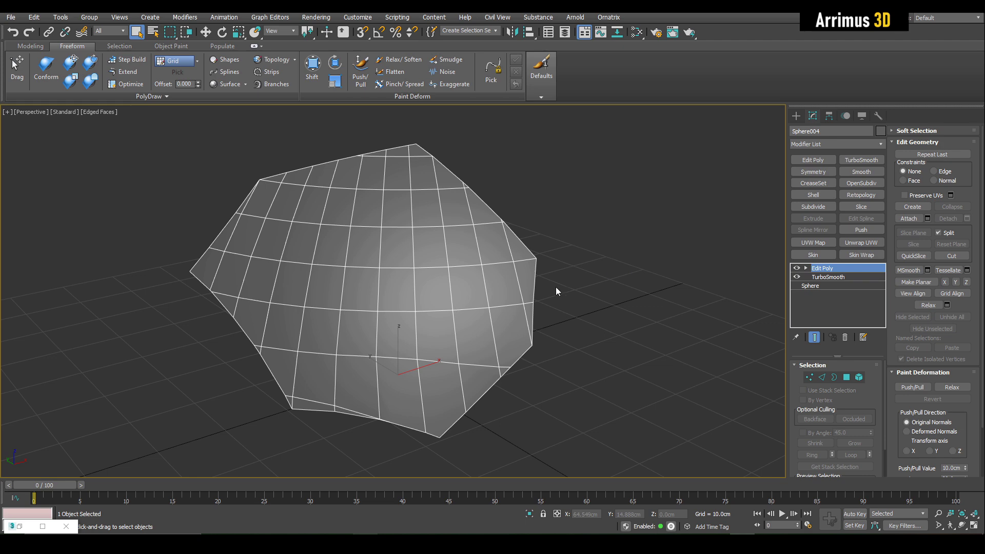
key("shift+e")
middle_click_drag(437, 322, 476, 336)
key("1")
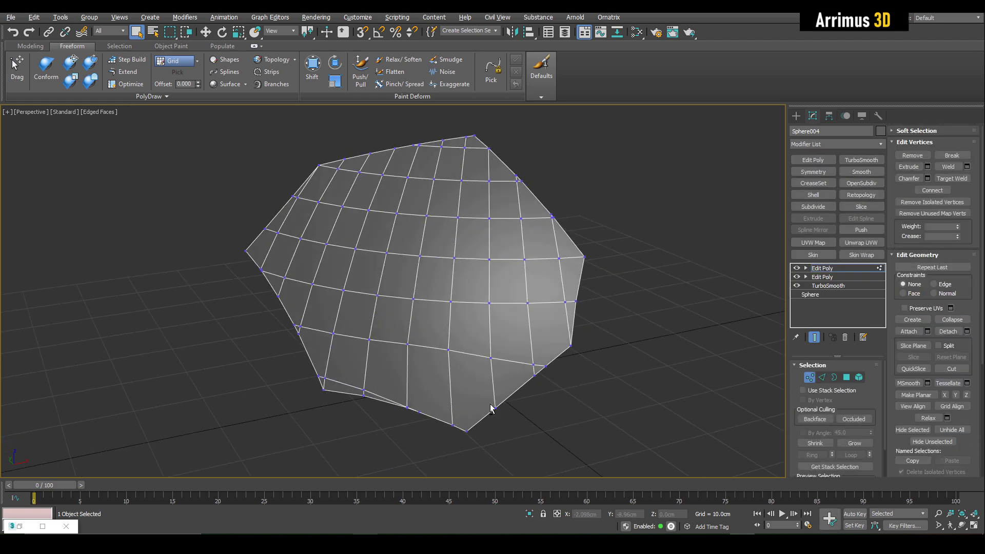
Step: Cut an outline with rounded corners across the patch, starting and ending on its lower border, with the Split option enabled
middle_click_drag(495, 395, 500, 391, "alt")
left_click(938, 345)
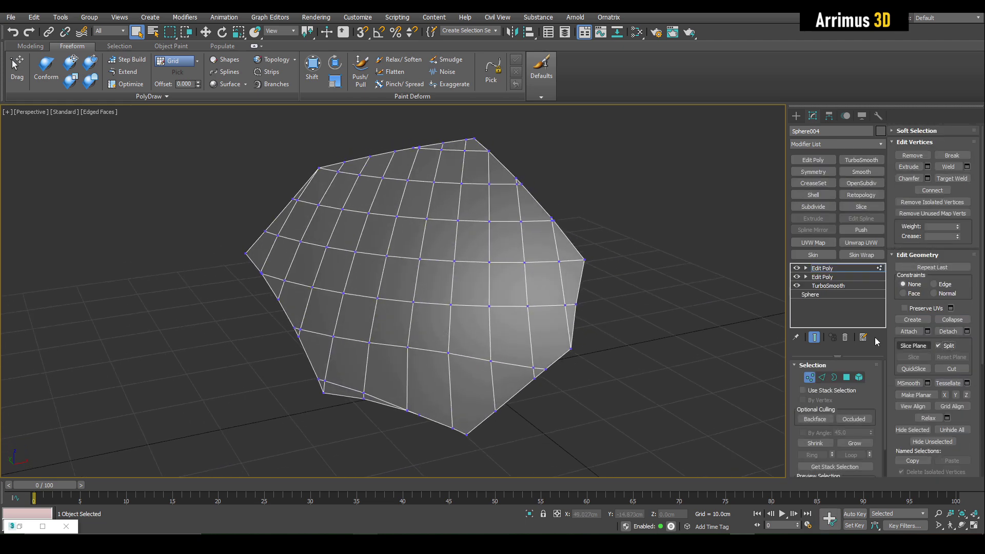
key("alt+c")
left_click(481, 423)
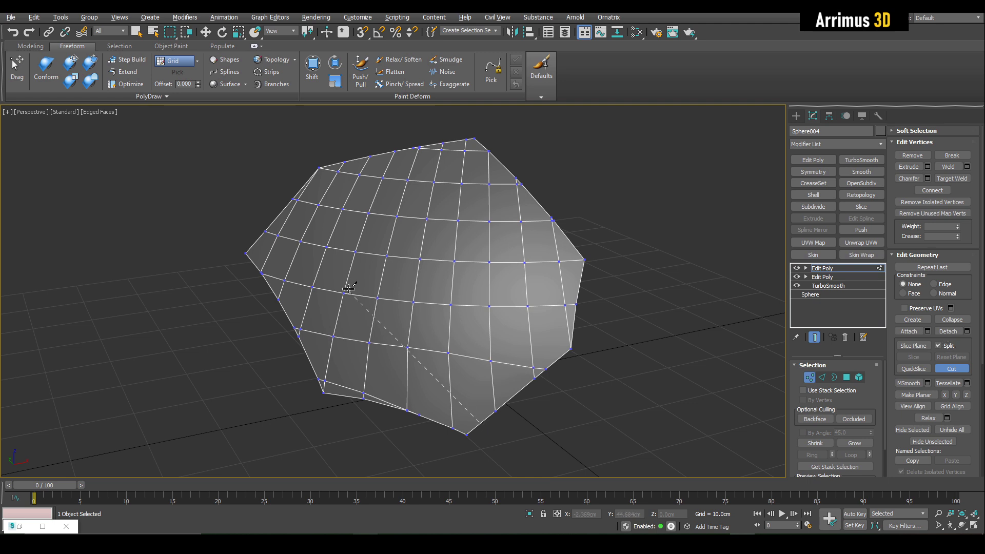
left_click(342, 276)
left_click(418, 207)
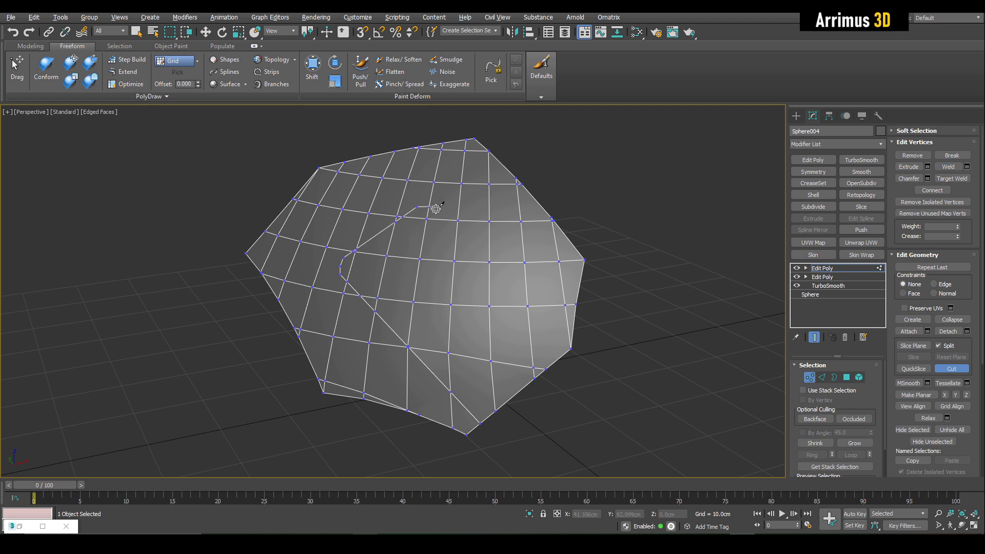
left_click(497, 274)
left_click(501, 284)
left_click(501, 292)
left_click(501, 344)
left_click(502, 351)
left_click(506, 357)
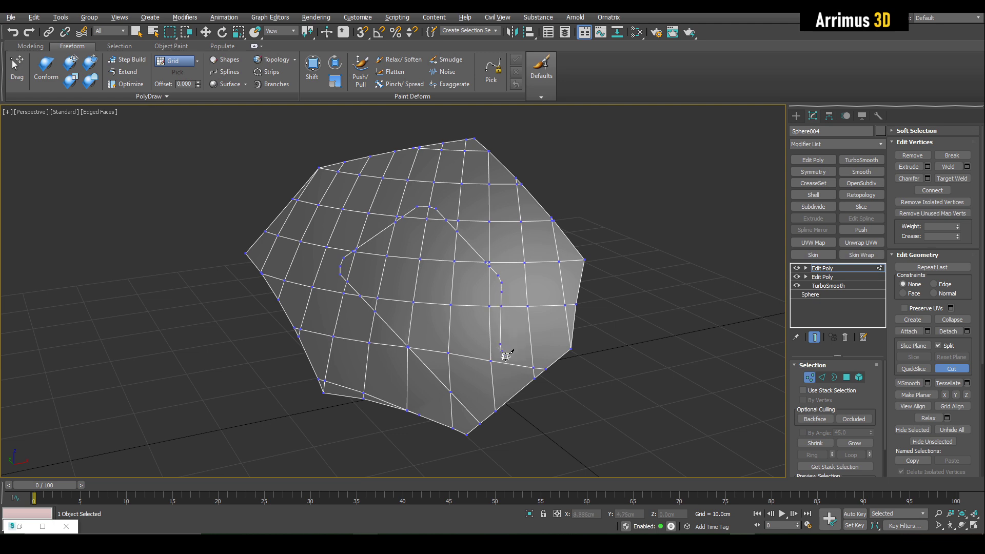
left_click(533, 381)
right_click(659, 287)
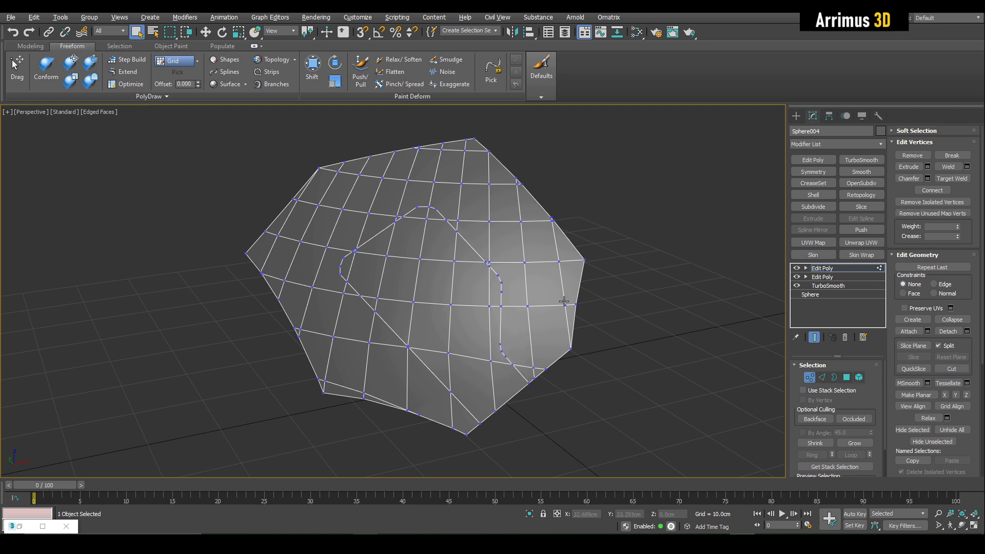
Step: Enter element editing and select the cut-out, rounded-corner element in the middle of the patch
key("5")
left_click(452, 289)
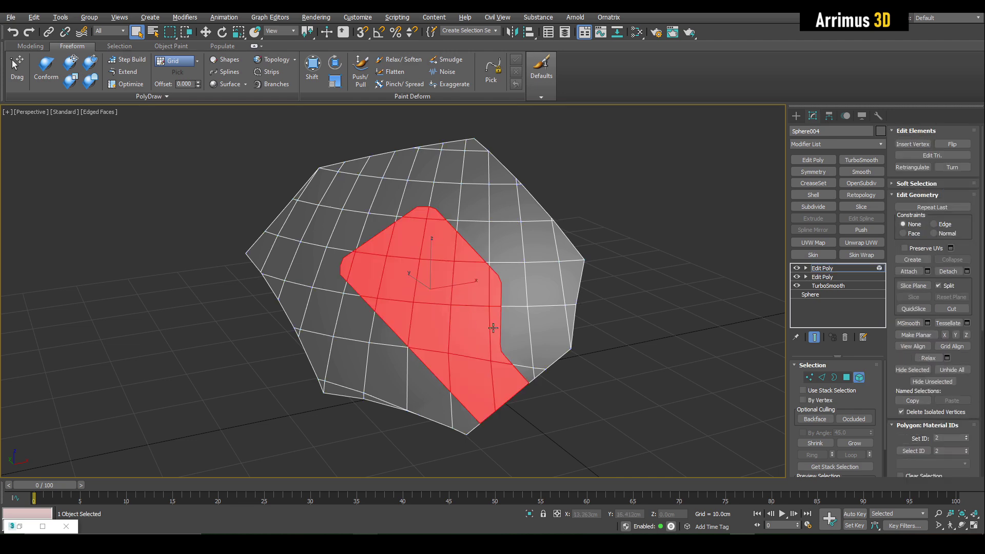
middle_click_drag(493, 328, 468, 316, "alt")
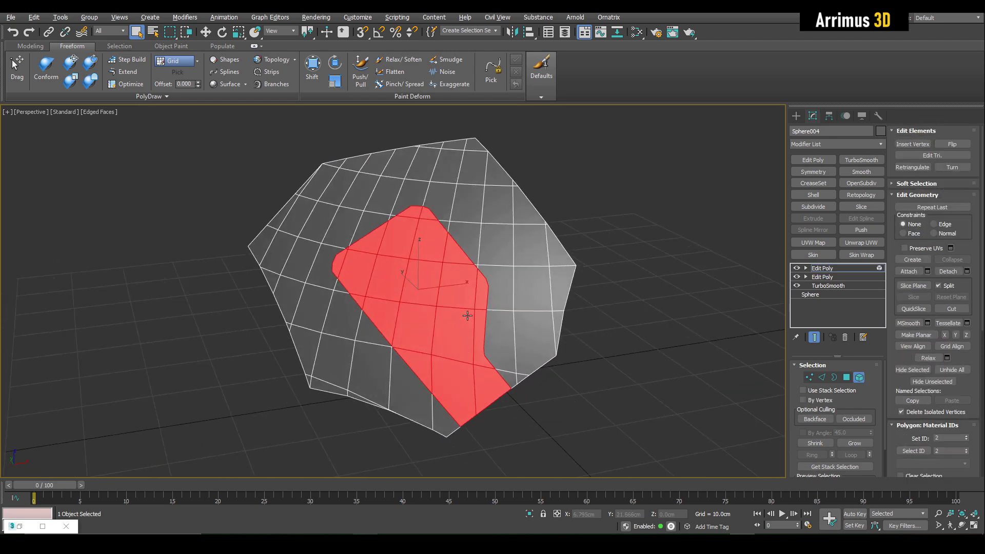
Step: Try scaling the selected element down to 91% to test its separation from the patch, and undo the scaling
key("r")
left_click_drag(419, 296, 422, 303)
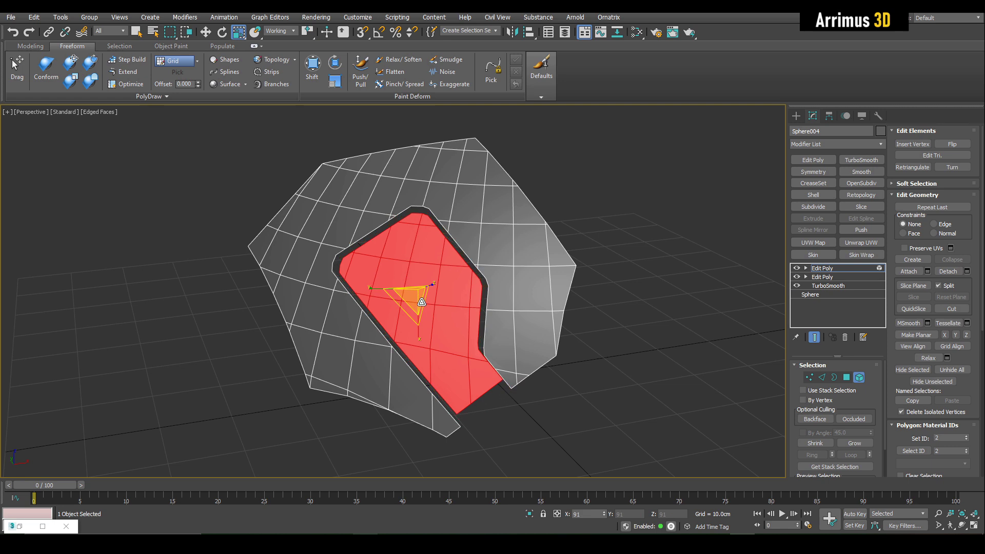
key("ctrl+z")
key("q")
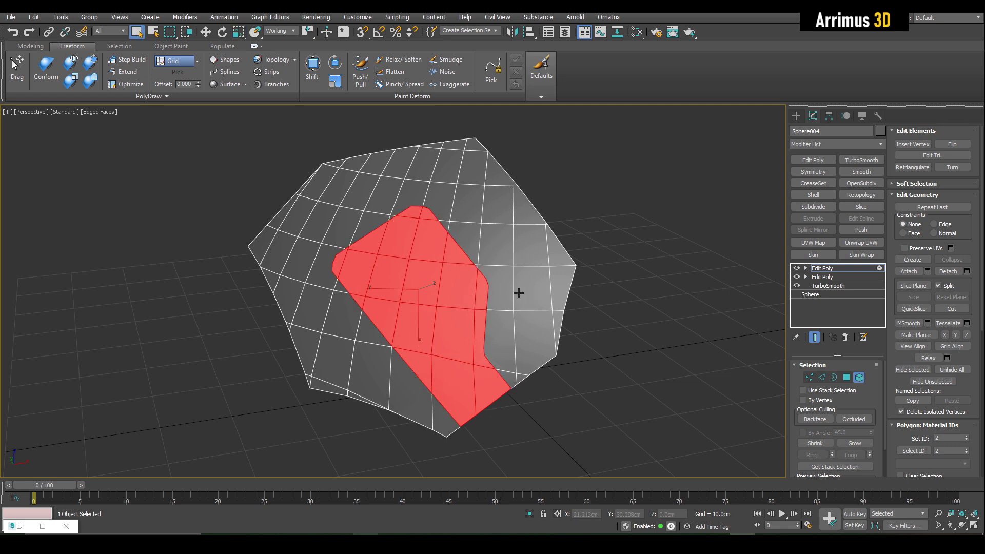
Step: Bevel the selected piece's polygons as a group with zero height and a slight negative outline amount to form a narrow border
middle_click_drag(470, 286, 478, 278)
middle_click_drag(511, 226, 508, 237)
key("4")
key("ctrl+shift+b")
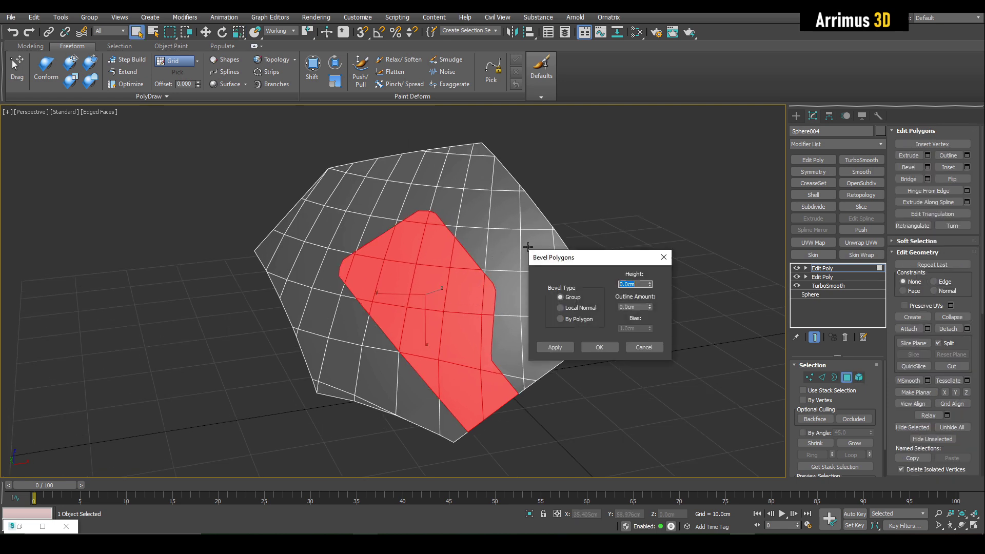
left_click_drag(649, 306, 658, 333)
left_click(614, 346)
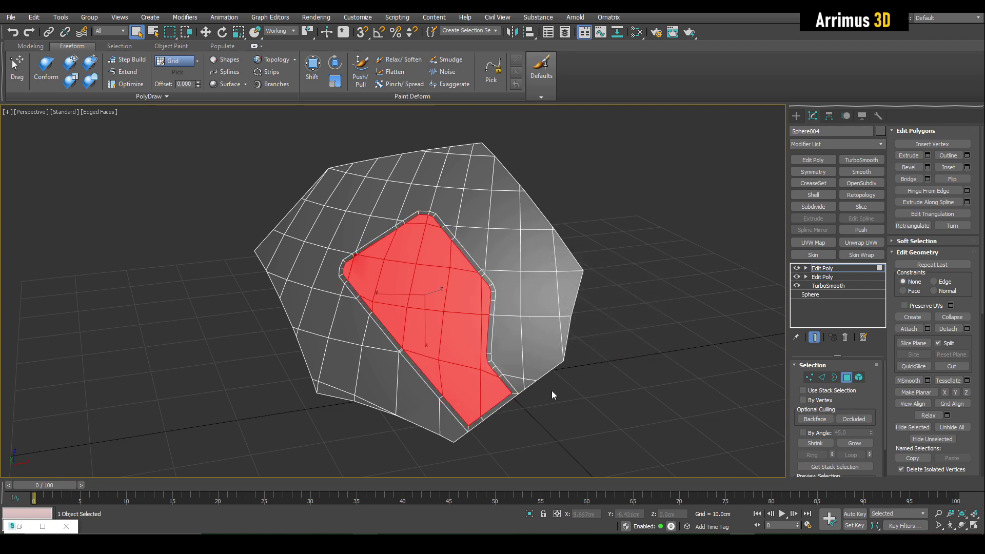
Step: Select the entire ring of narrow border polygons around the cut-out piece and delete it
scroll(476, 373, "up", 8)
left_click(449, 367)
left_click(440, 351, "shift")
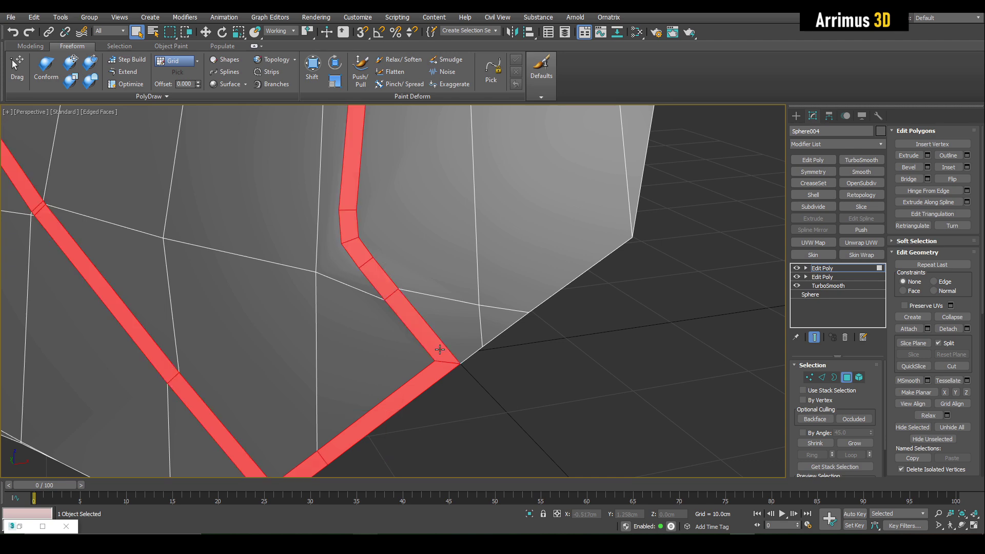
scroll(445, 349, "down", 5)
key("Delete")
Step: Move the pinched vertex near the cut-out piece's left corner further inside the piece, using the Face constraint, and leave vertex editing
middle_click_drag(380, 298, 408, 359)
scroll(408, 359, "down", 5)
middle_click_drag(407, 313, 395, 306, "alt")
scroll(396, 306, "up", 5)
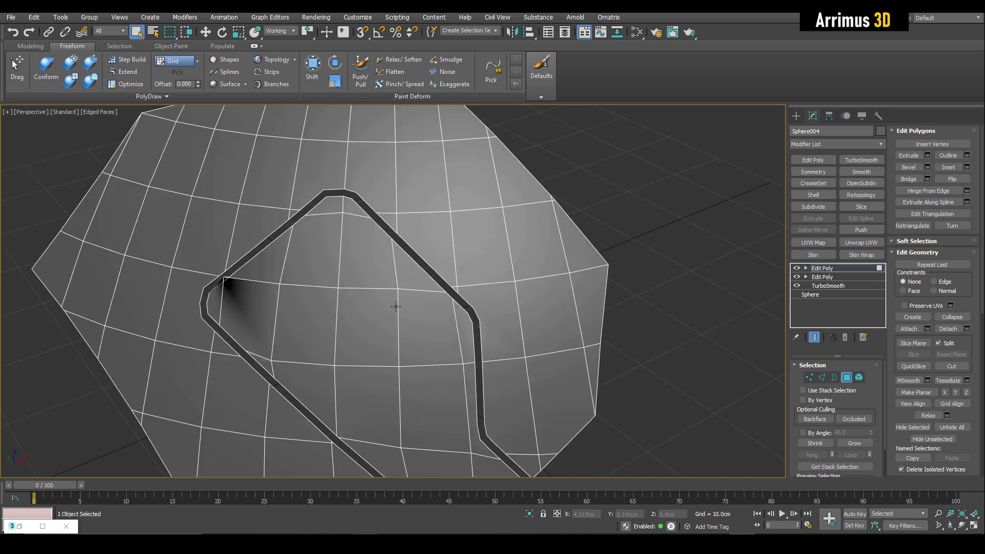
middle_click_drag(385, 247, 445, 299, "alt")
scroll(446, 299, "down", 6)
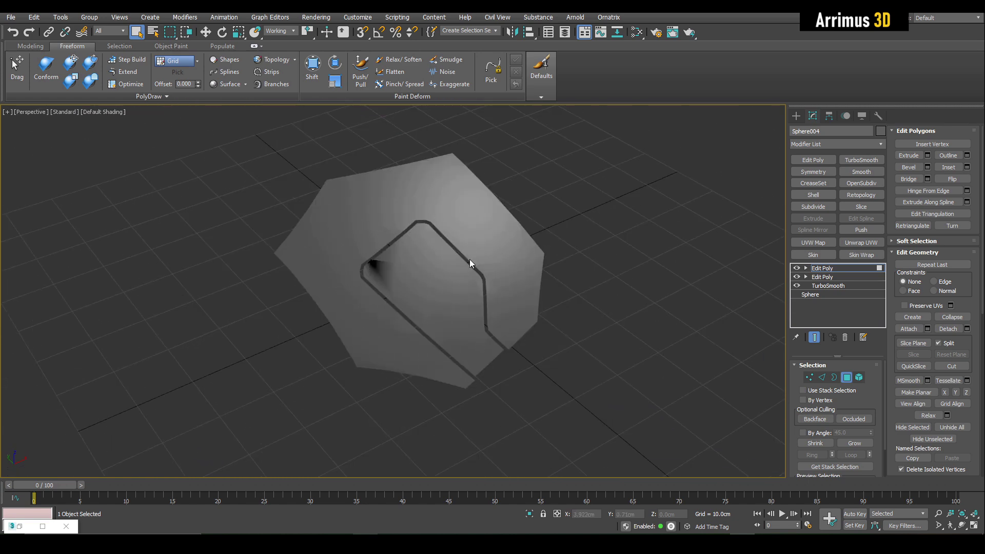
scroll(431, 267, "up", 10)
key("1")
left_click(258, 192)
key("w")
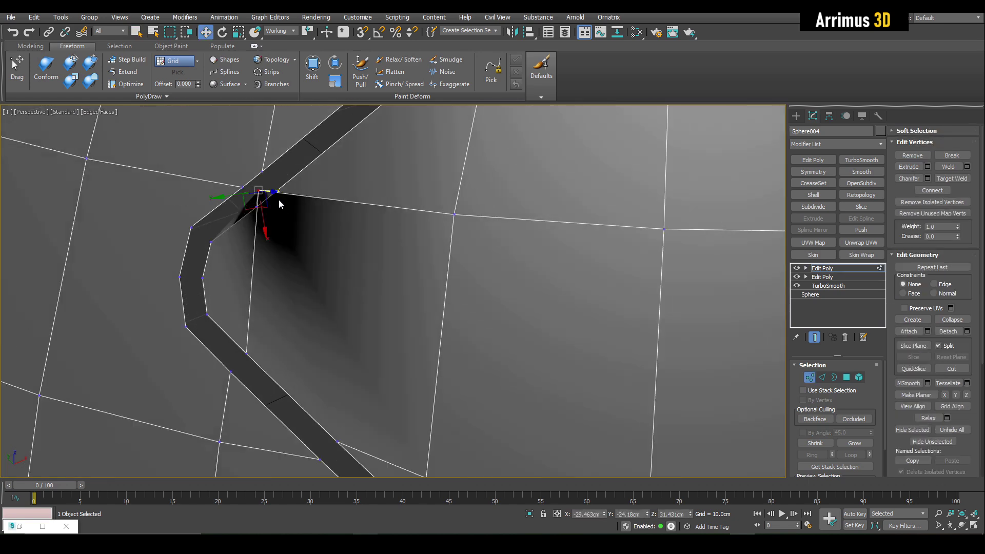
scroll(262, 198, "down", 4)
left_click(903, 293)
middle_click_drag(357, 254, 384, 252)
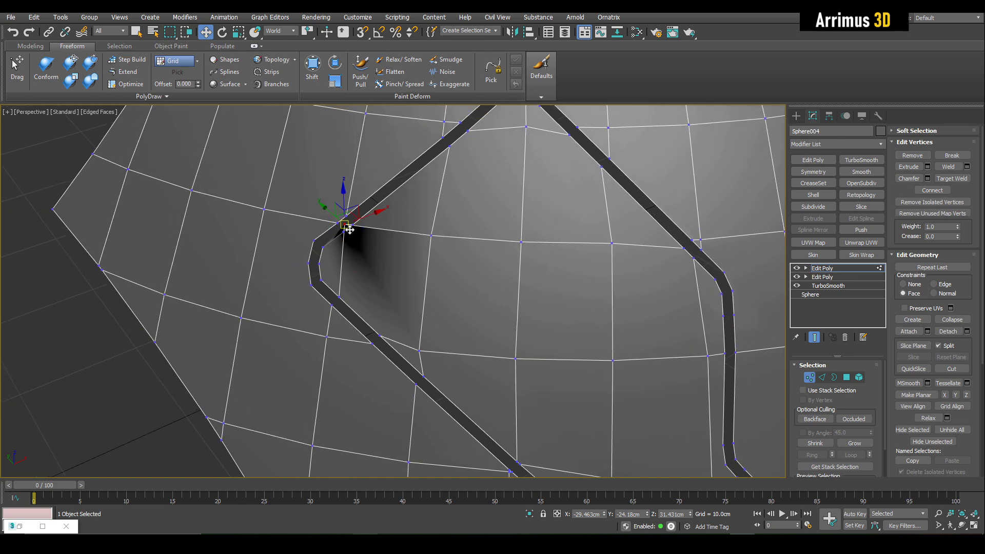
key("1")
scroll(513, 270, "down", 5)
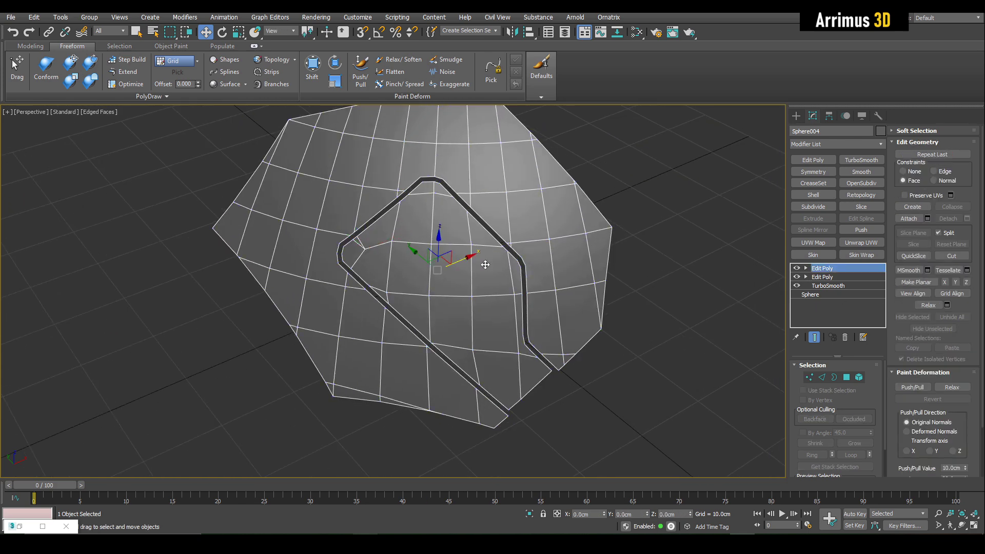
key("q")
Step: Add a TurboSmooth modifier and check the smoothed shading and wireframe around the gap's rounded corners
middle_click_drag(486, 264, 491, 223, "alt")
scroll(491, 222, "up", 5)
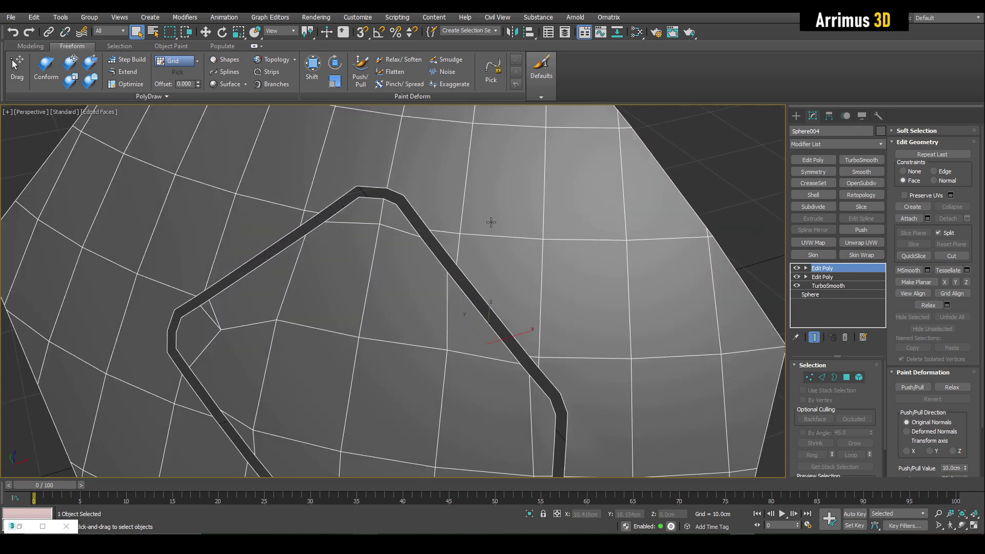
scroll(391, 227, "down", 5)
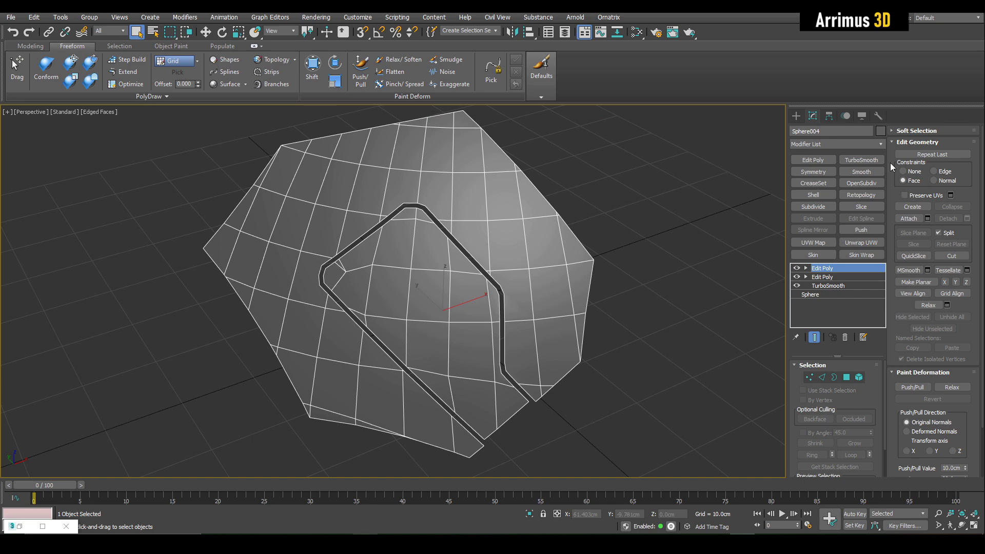
left_click(869, 162)
scroll(408, 250, "up", 5)
key("F4")
scroll(489, 257, "down", 2)
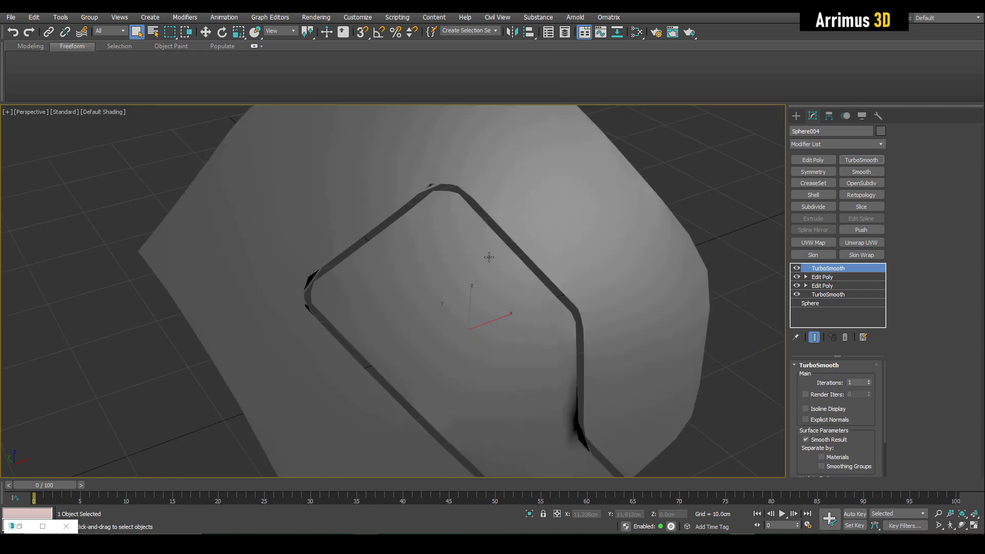
scroll(489, 258, "down", 2)
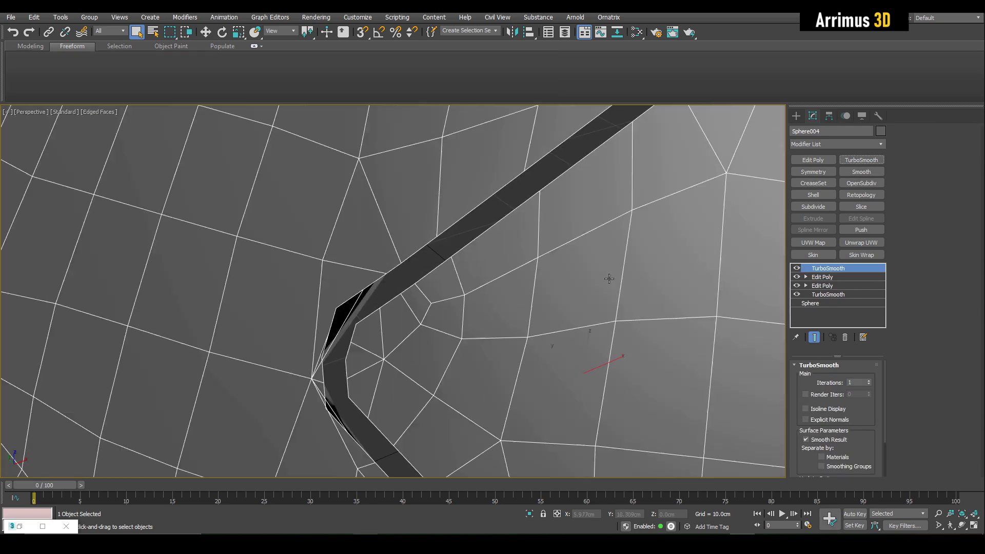
scroll(554, 258, "down", 1)
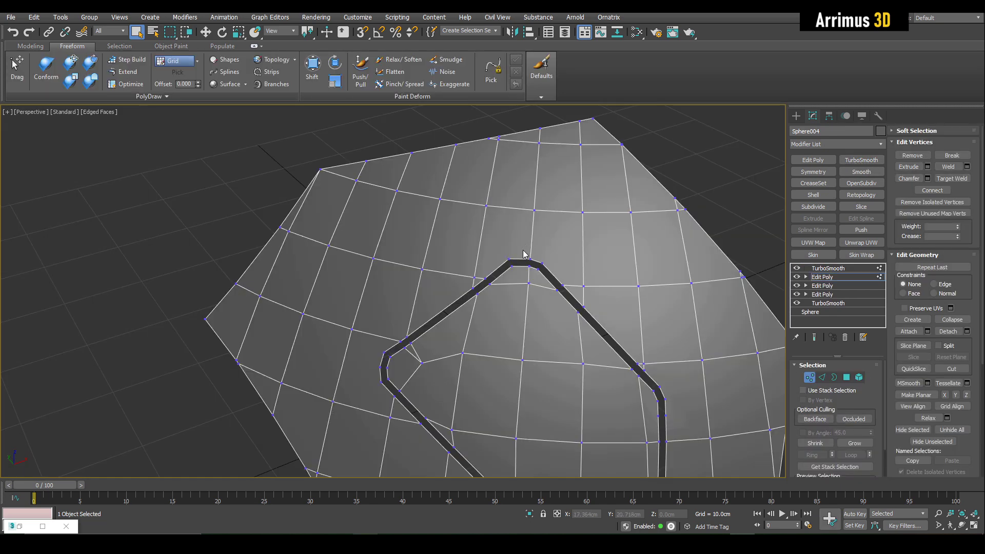
Step: With Split disabled, cut an edge from the left vertex of the gap's top rounded corner to the grid vertex above it
key("alt+c")
left_click(510, 259)
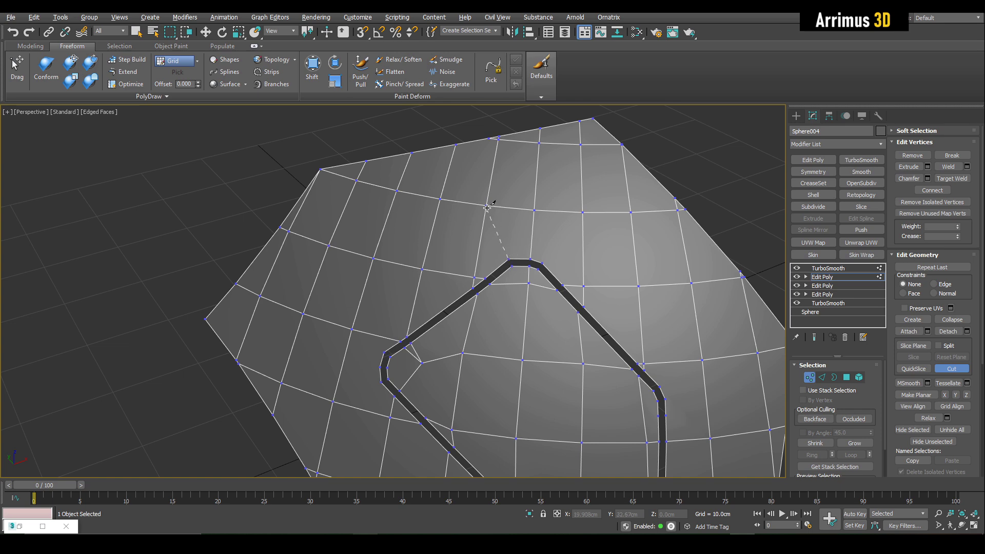
left_click(486, 206)
right_click(548, 190)
middle_click_drag(557, 258, 470, 260)
scroll(551, 261, "down", 3)
scroll(488, 250, "up", 5)
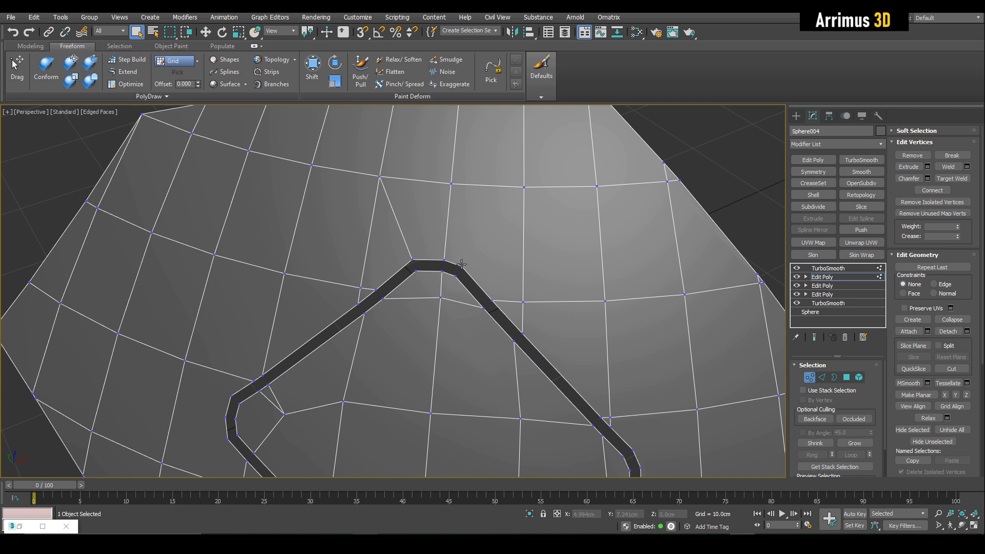
Step: Connect the right vertex of the gap's top rounded corner to the grid vertex above it
left_click(462, 266)
left_click(523, 187, "ctrl")
key("ctrl+shift+e")
key("4")
left_click(389, 239)
Step: Adjust the grid vertex crowding the gap's upper-right edge with the Face constraint, and leave vertex editing
key("1")
scroll(511, 290, "up", 2)
left_click(507, 307)
key("w")
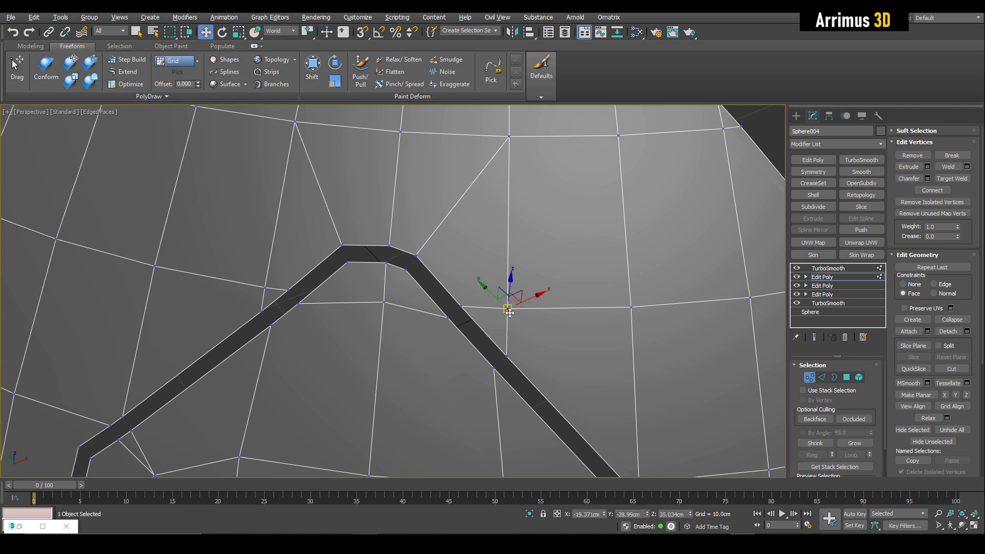
scroll(510, 313, "down", 4)
key("1")
scroll(537, 272, "down", 5)
key("q")
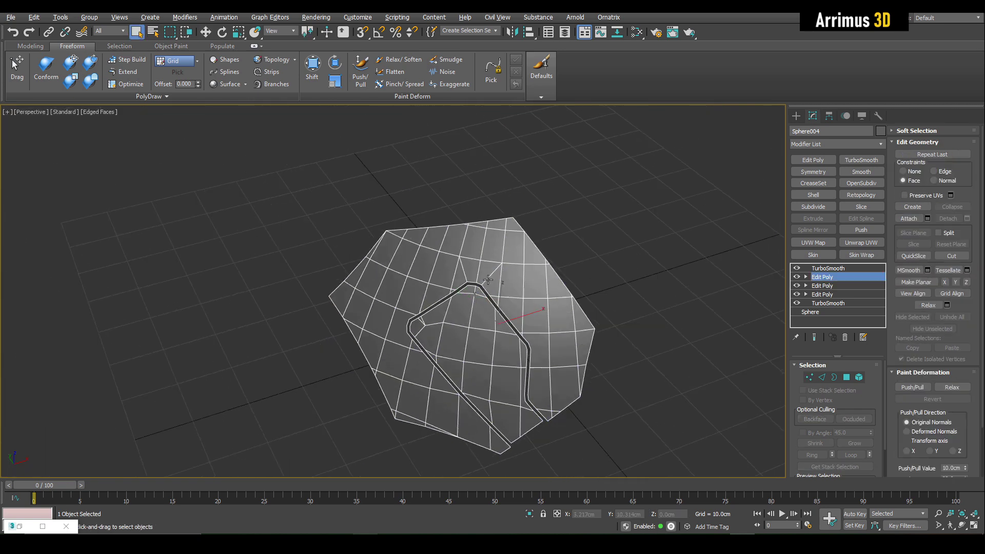
Step: Examine the reworked edge flow around the gap's rounded corners from several angles
scroll(478, 294, "up", 4)
scroll(516, 287, "down", 3)
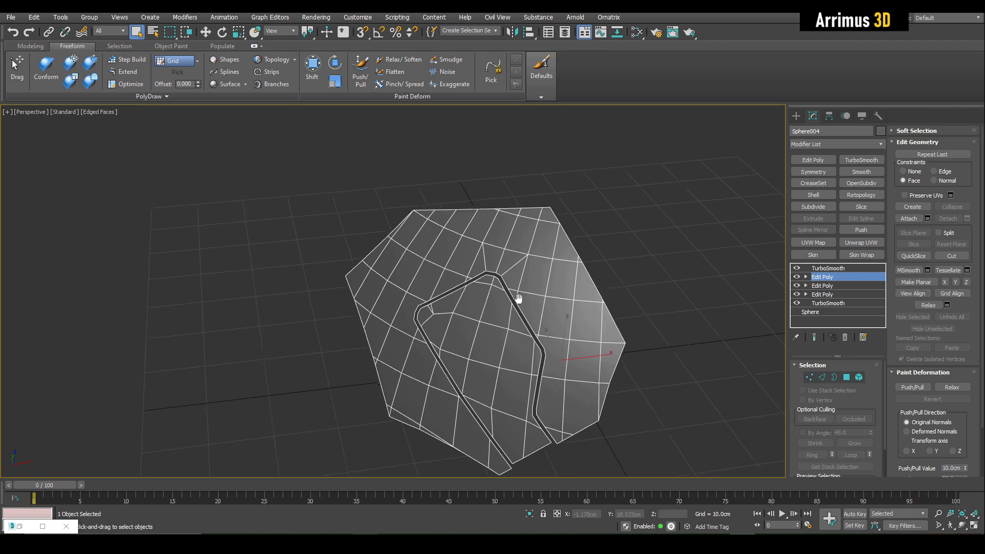
middle_click_drag(519, 294, 538, 277, "alt")
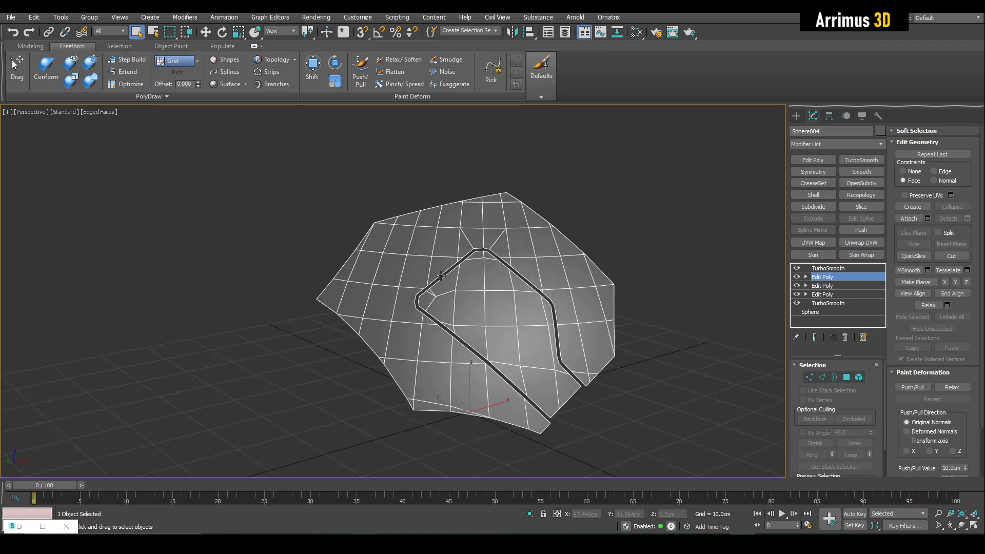
middle_click_drag(441, 276, 487, 290, "alt")
scroll(522, 273, "up", 3)
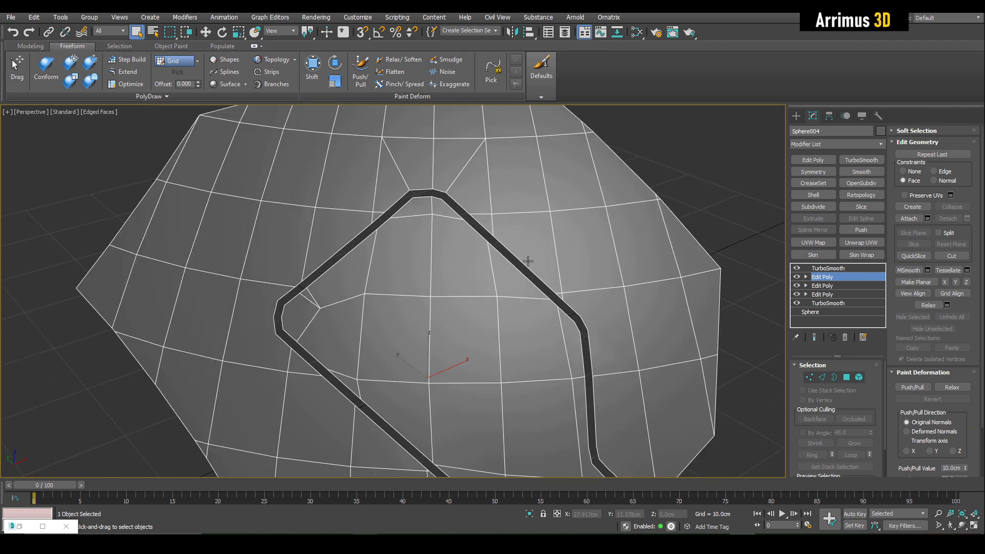
scroll(528, 261, "down", 2)
scroll(565, 272, "down", 4)
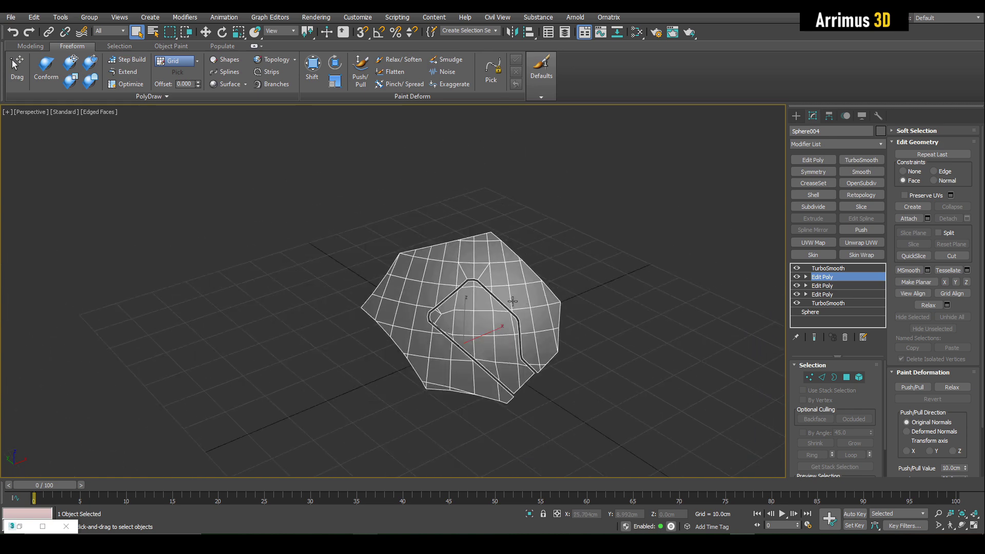
scroll(512, 302, "up", 5)
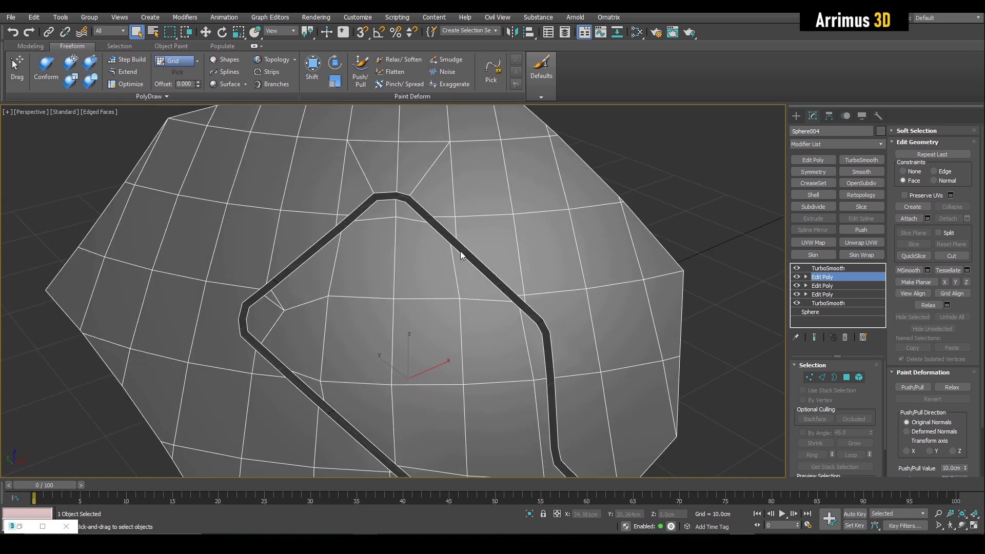
middle_click_drag(460, 251, 447, 267, "alt")
scroll(426, 258, "down", 2)
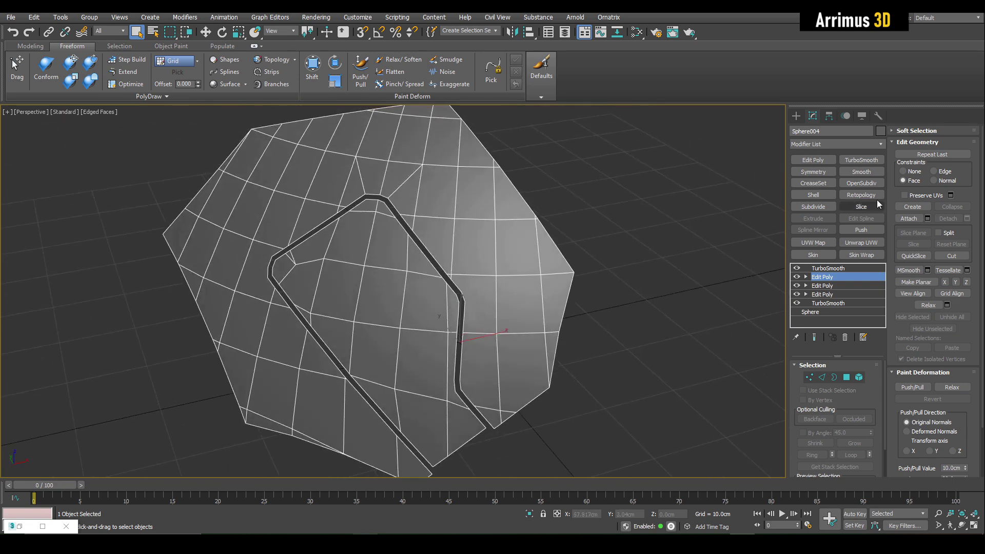
left_click(871, 196)
scroll(450, 286, "down", 5)
scroll(462, 295, "up", 5)
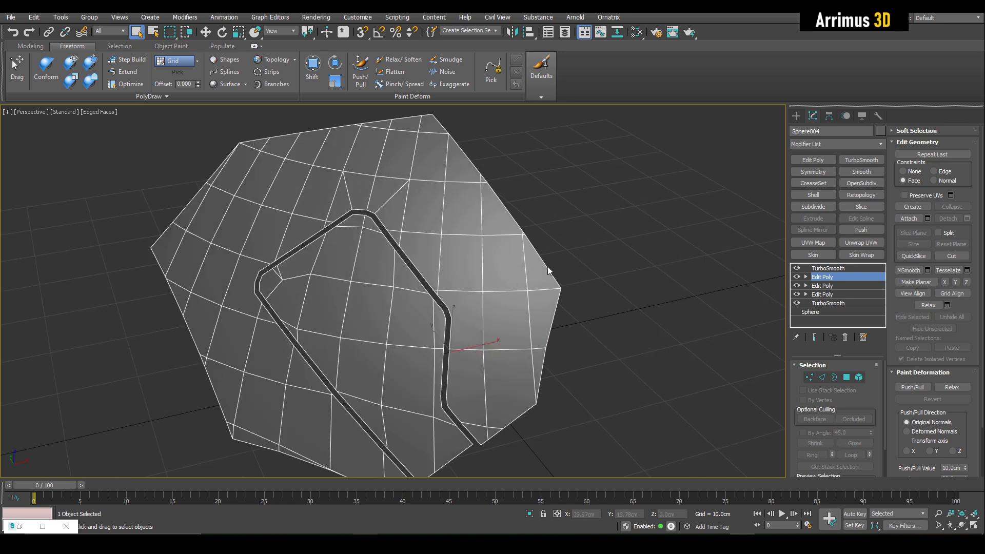
Step: Create a sphere beside the patch and clone it as one independent copy overlapping its upper left
middle_click_drag(578, 296, 421, 310)
scroll(451, 307, "down", 4)
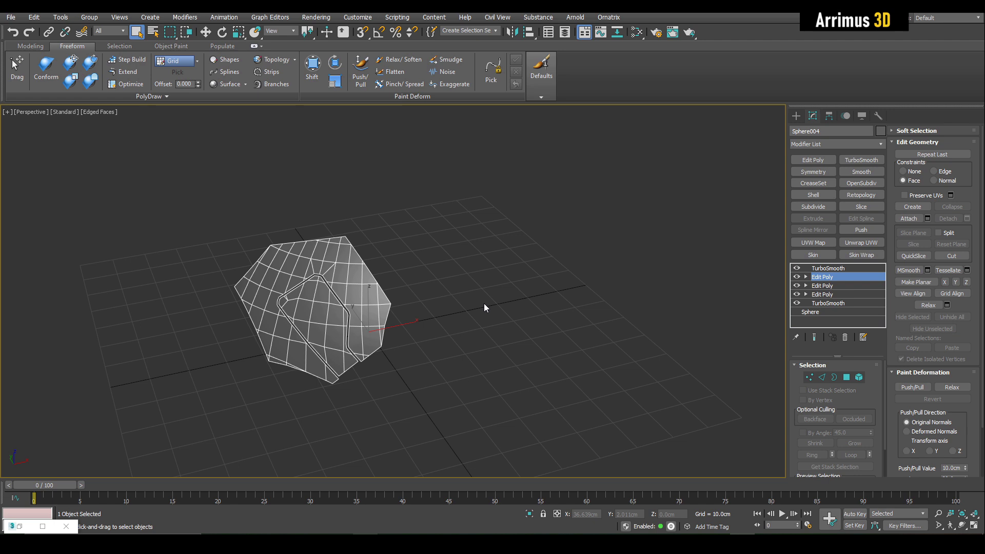
middle_click_drag(484, 303, 433, 303)
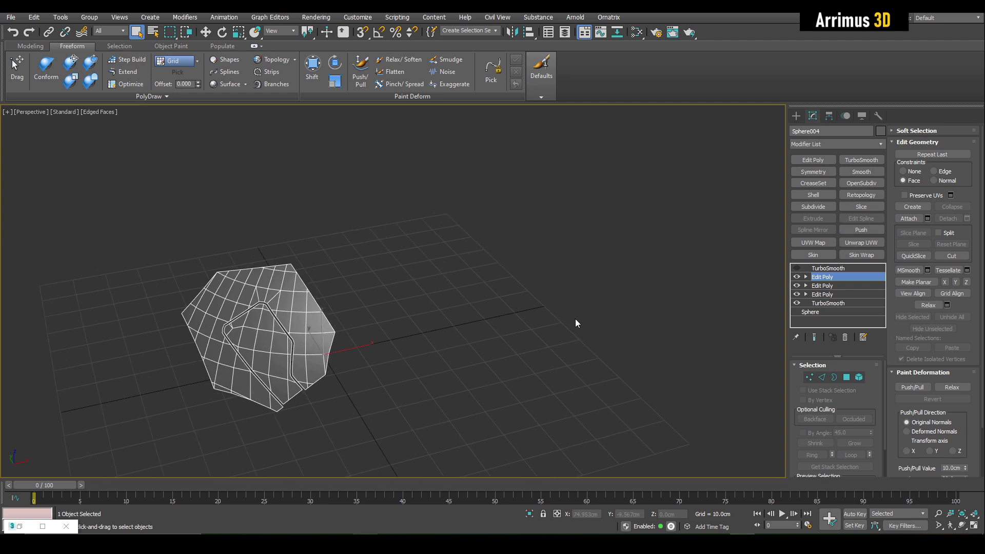
key("s")
mouse_move(513, 315)
left_mouse_down()
mouse_move(572, 365)
mouse_move(429, 252)
left_mouse_up()
key("w")
scroll(492, 324, "up", 3)
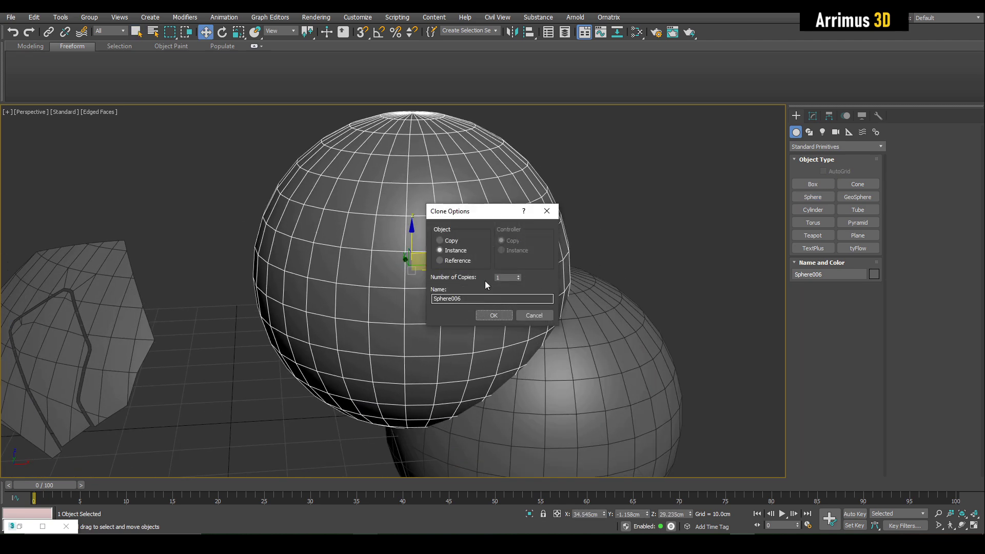
left_click(453, 240)
left_click(493, 315)
Step: Subtract the upper sphere from the lower one with ProBoolean and isolate the resulting object
left_click(611, 343)
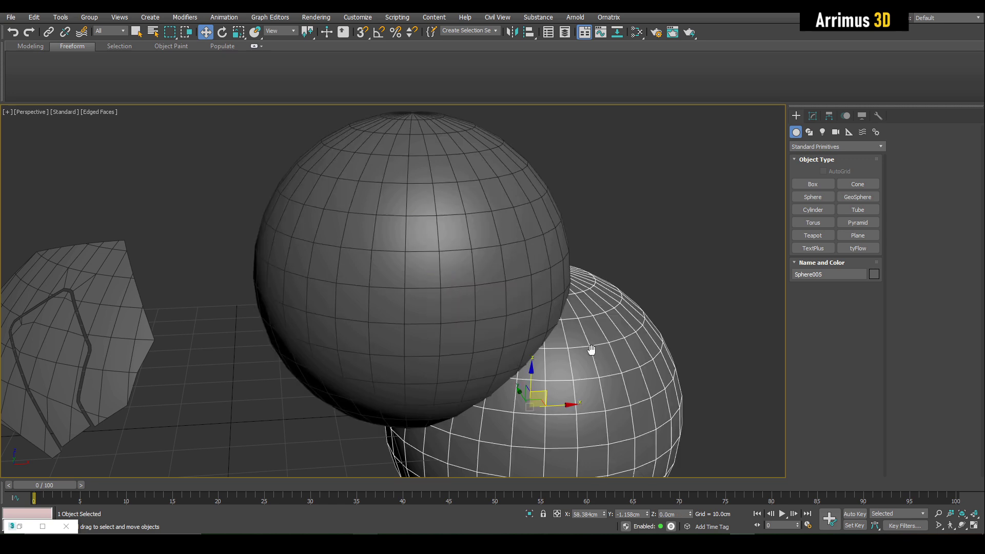
middle_click_drag(592, 352, 545, 325)
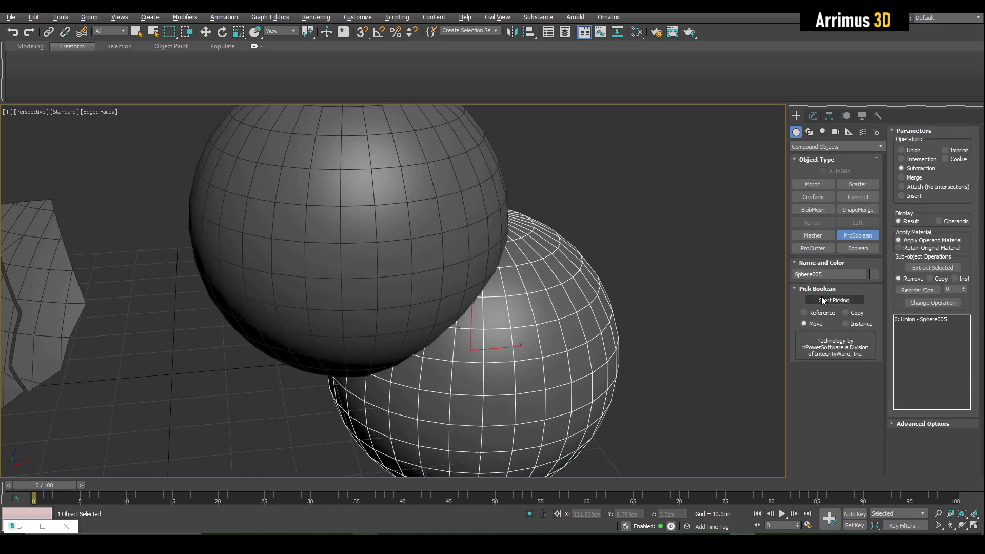
left_click(823, 300)
left_click(447, 210)
right_click(610, 223)
key("z")
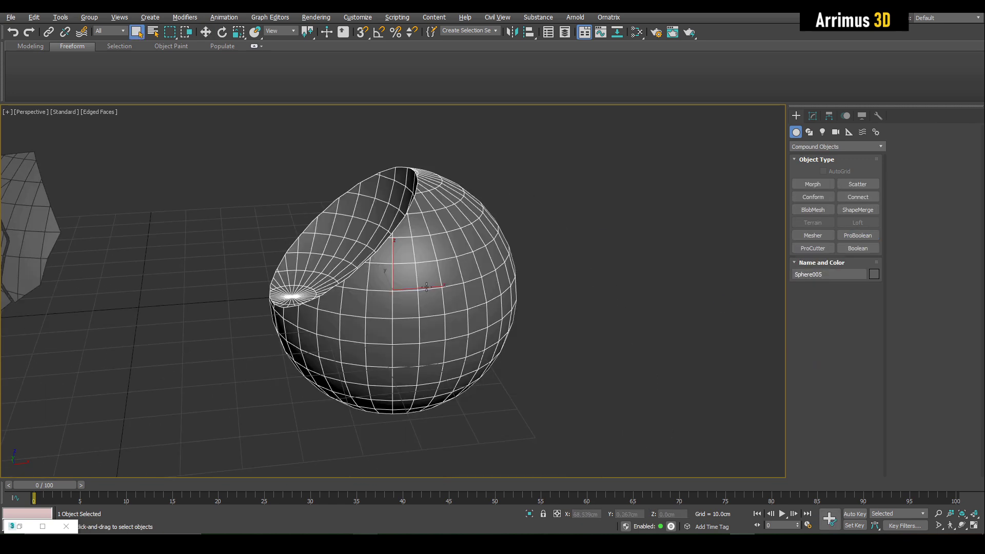
mouse_move(427, 286)
middle_mouse_down("alt")
mouse_move(441, 262)
mouse_move(404, 313)
mouse_move(436, 274)
middle_mouse_up("alt")
scroll(405, 312, "up", 3)
key("alt+q")
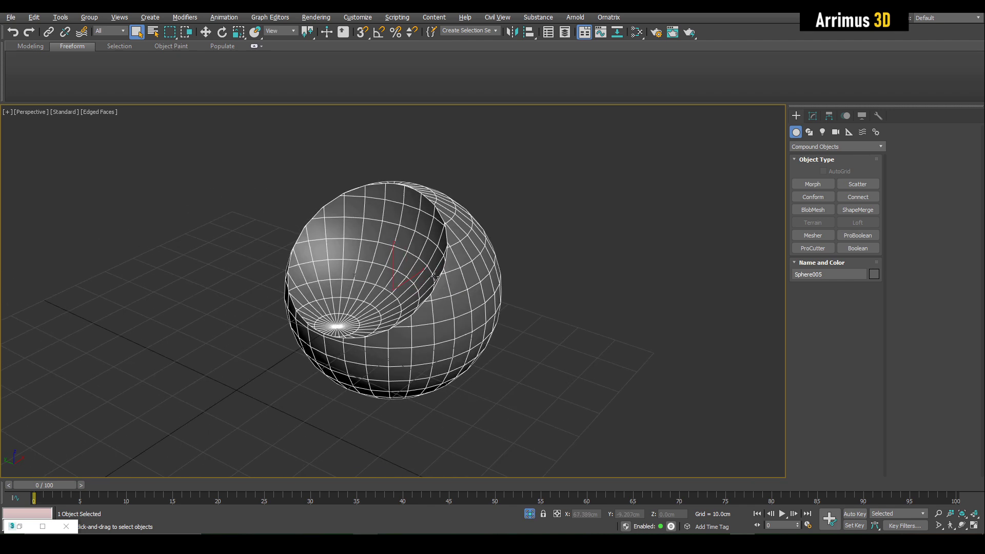
Step: Add a Retopology modifier to the carved sphere and compute it at a face count of 5000
scroll(430, 265, "up", 2)
left_click(812, 116)
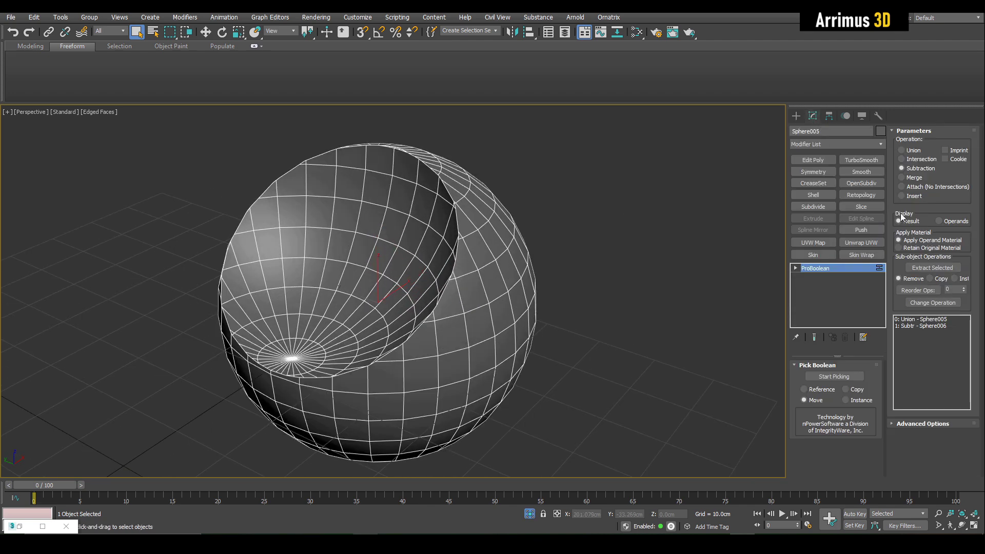
left_click(867, 196)
left_click(832, 412)
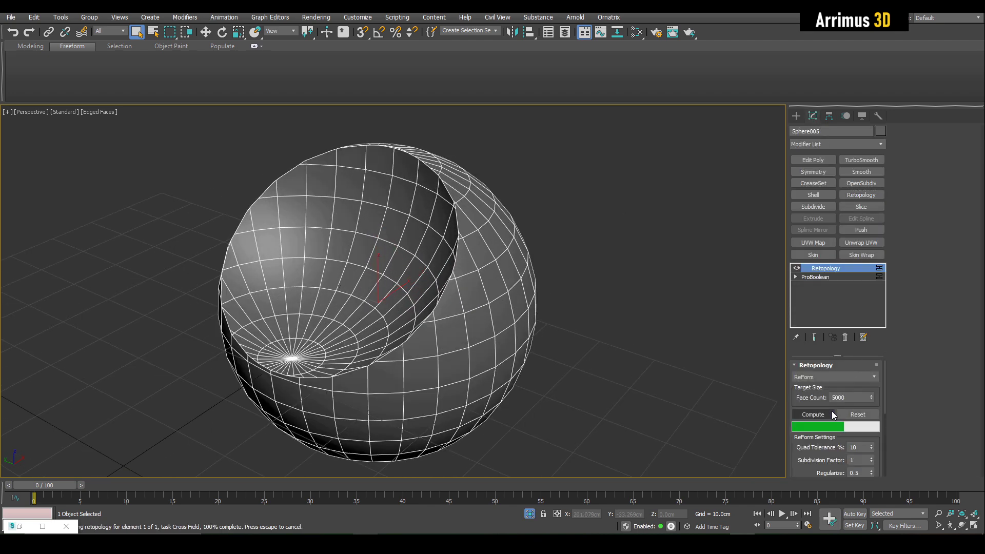
middle_click_drag(481, 322, 521, 296, "alt")
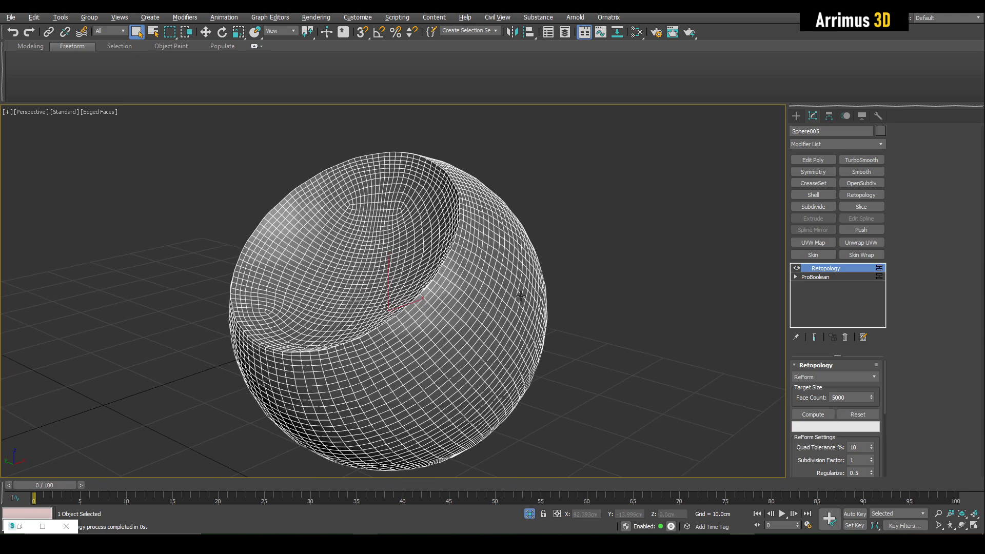
scroll(520, 296, "up", 3)
middle_click_drag(670, 198, 582, 216, "alt")
Step: Add a second Retopology modifier to the carved sphere and compute it at a face count of 500
left_click(873, 198)
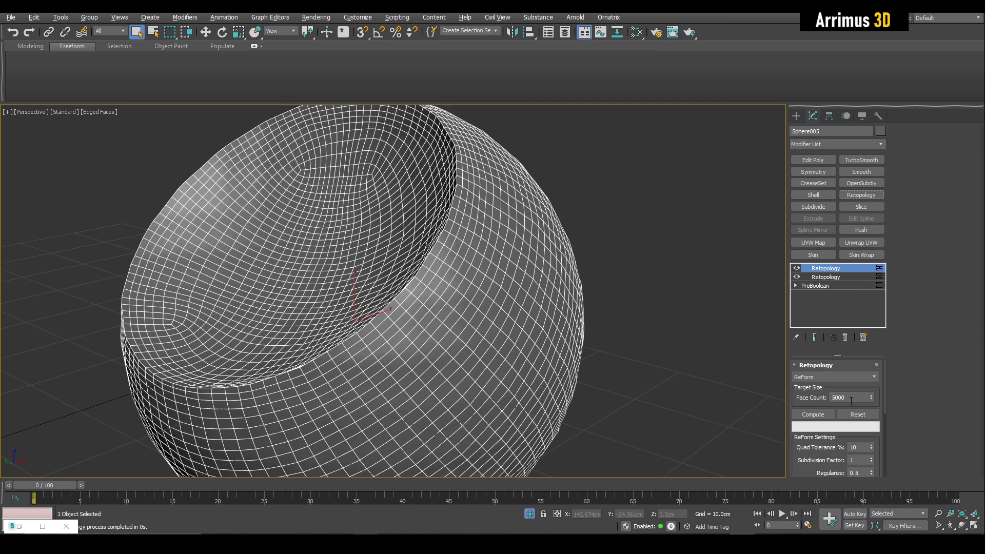
type("500")
left_click(800, 416)
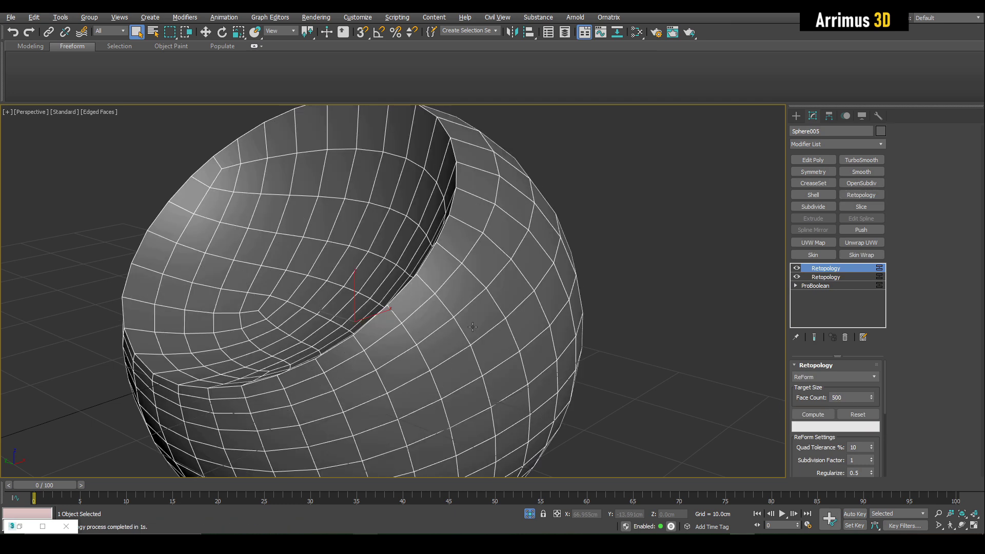
mouse_move(473, 322)
middle_mouse_down()
mouse_move(509, 337)
mouse_move(497, 331)
mouse_move(493, 362)
mouse_move(509, 210)
mouse_move(447, 221)
middle_mouse_up()
scroll(484, 327, "down", 3)
scroll(434, 302, "down", 4)
Step: Check the carved sphere's plain shading and add a TurboSmooth modifier with 2 iterations
key("F4")
scroll(422, 301, "up", 4)
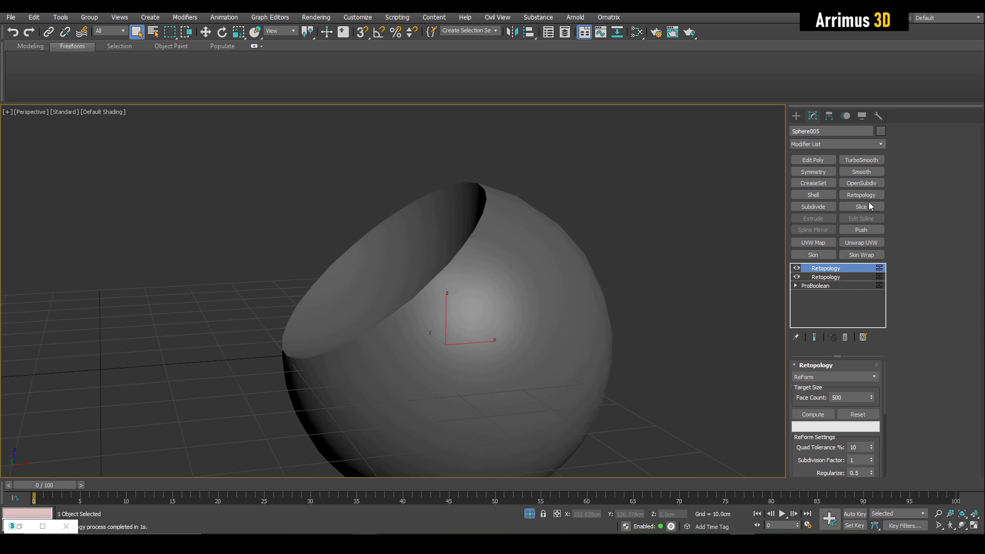
key("F4")
left_click(862, 159)
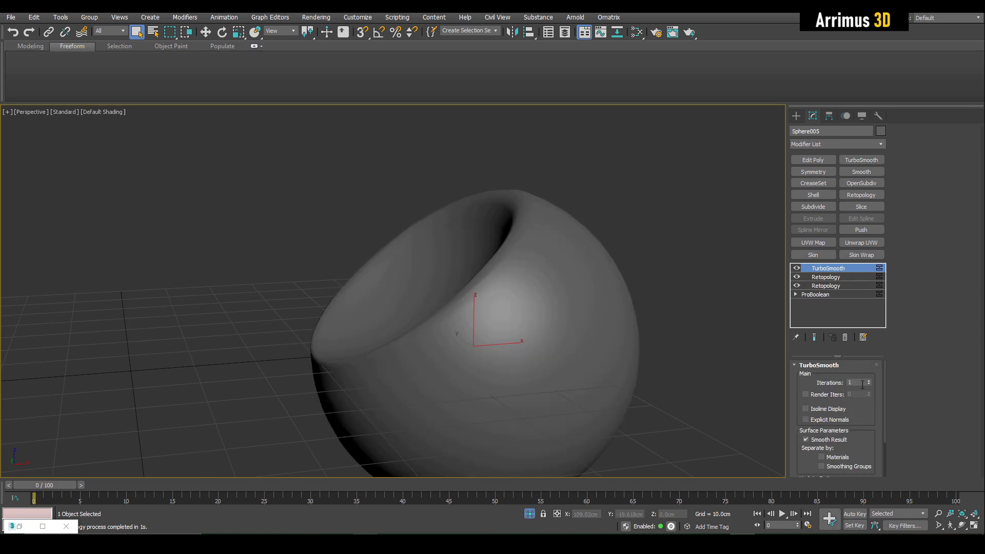
key("F4")
key("F4")
Step: Examine the smoothed carved sphere with and without edged faces, paying attention to the rim of the cut
middle_click_drag(564, 328, 446, 312)
scroll(551, 333, "down", 2)
key("F4")
scroll(539, 303, "up", 2)
scroll(481, 308, "down", 4)
key("F4")
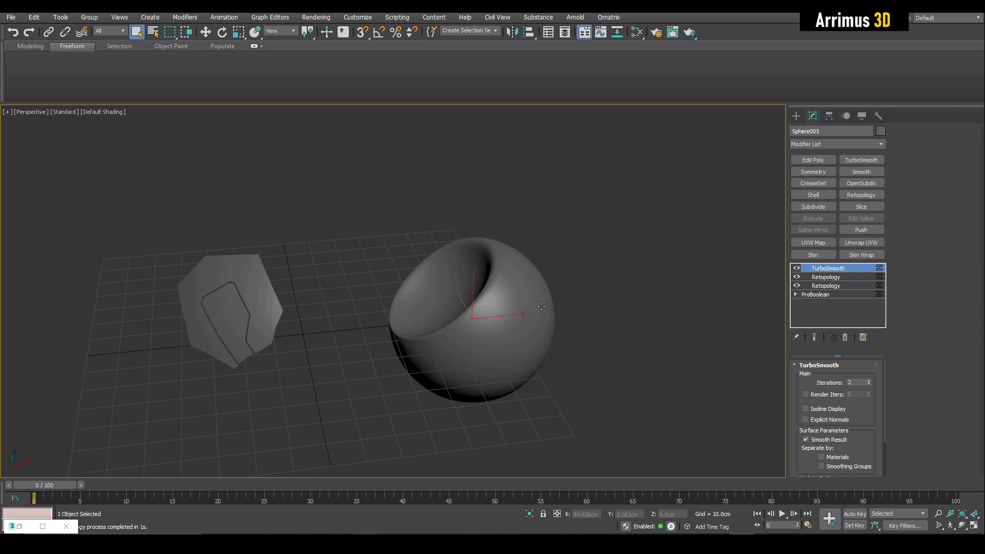
key("F4")
scroll(520, 304, "up", 2)
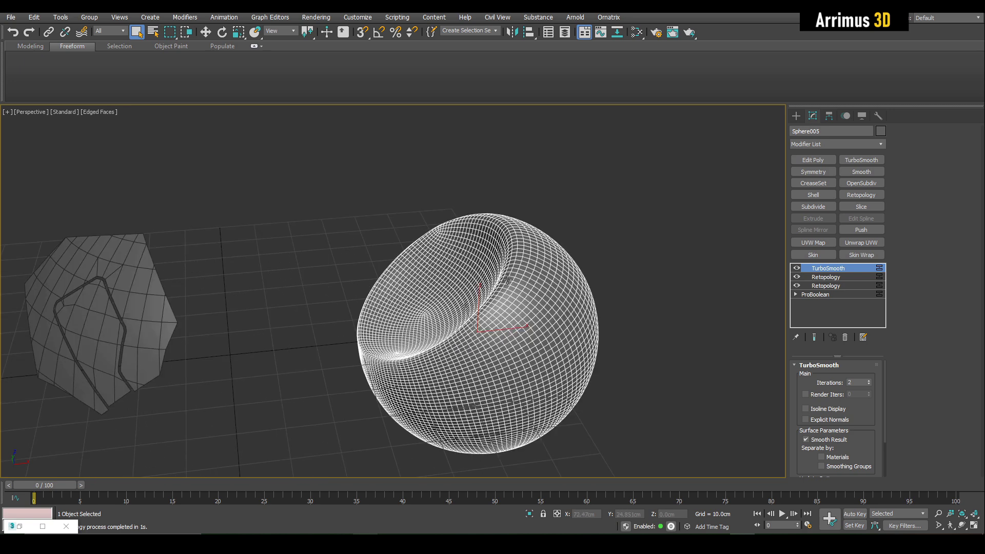
middle_click_drag(507, 279, 548, 325, "alt")
key("F4")
key("F4")
key("F4")
key("F4")
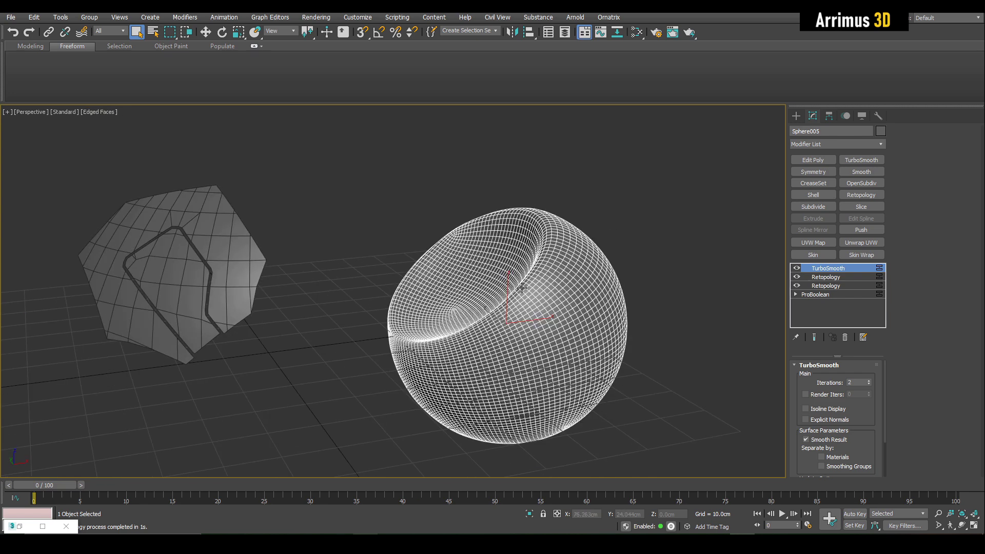
Step: Delete the carved sphere, then select and frame the spherical patch with the custom-shaped gap
key("Delete")
left_click(231, 292)
key("z")
middle_click_drag(382, 349, 377, 328)
scroll(386, 326, "down", 2)
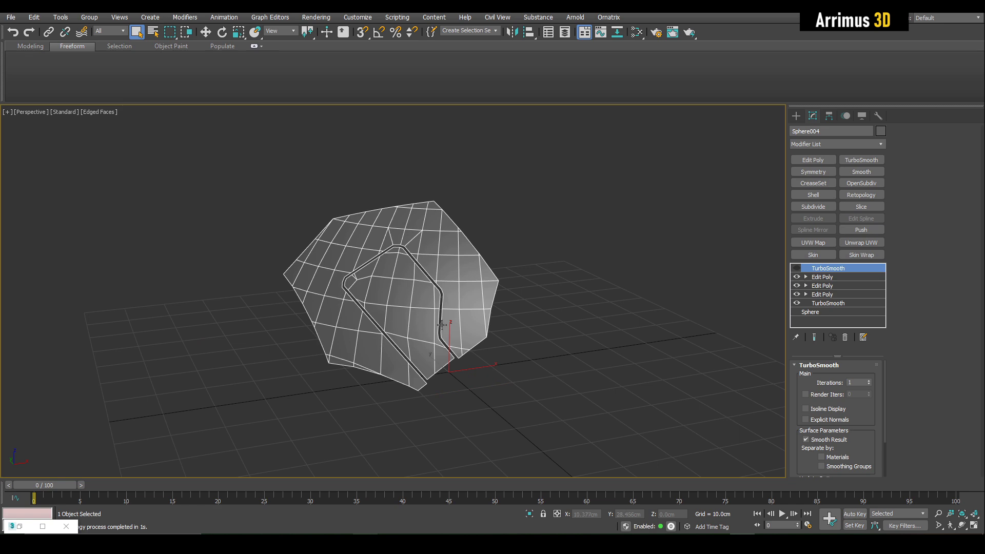
middle_click_drag(442, 324, 546, 306, "alt")
scroll(424, 305, "up", 4)
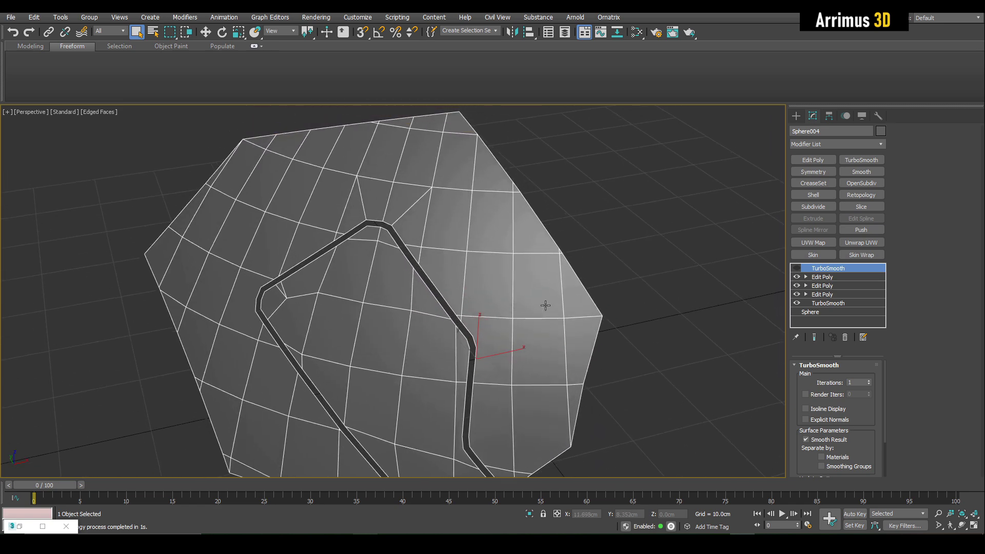
Step: Insert a Retopology modifier beneath the patch's TurboSmooth and compute it at a face count of 100
left_click(836, 279)
left_click(861, 195)
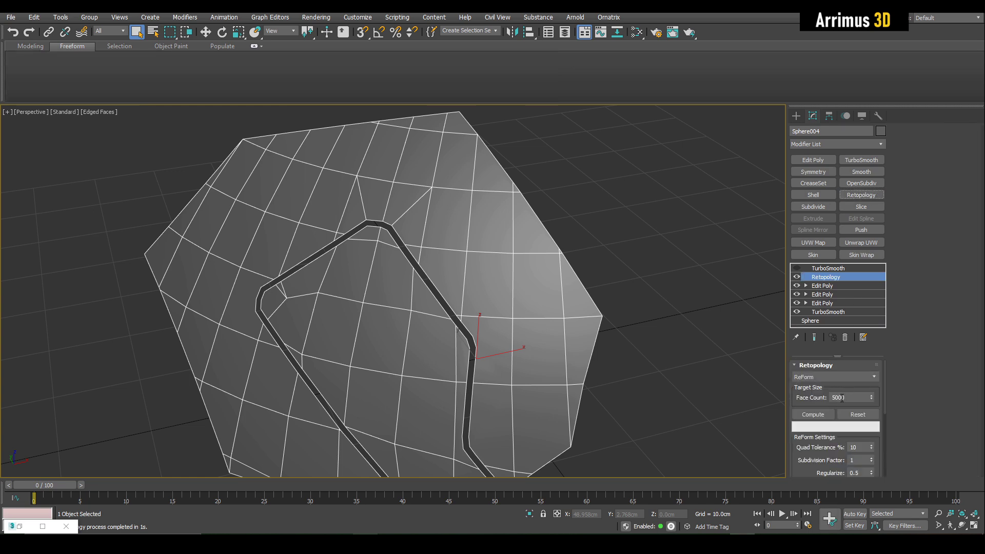
type("100")
left_click(824, 412)
middle_click_drag(605, 368, 590, 326, "alt")
middle_click_drag(413, 220, 470, 313)
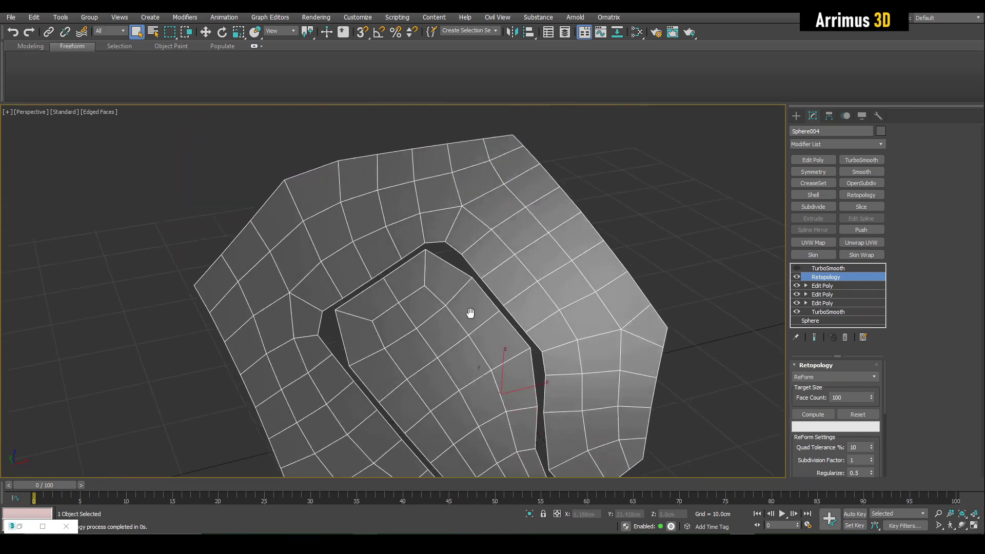
scroll(470, 313, "up", 2)
scroll(460, 268, "down", 2)
middle_click_drag(473, 276, 623, 276, "alt")
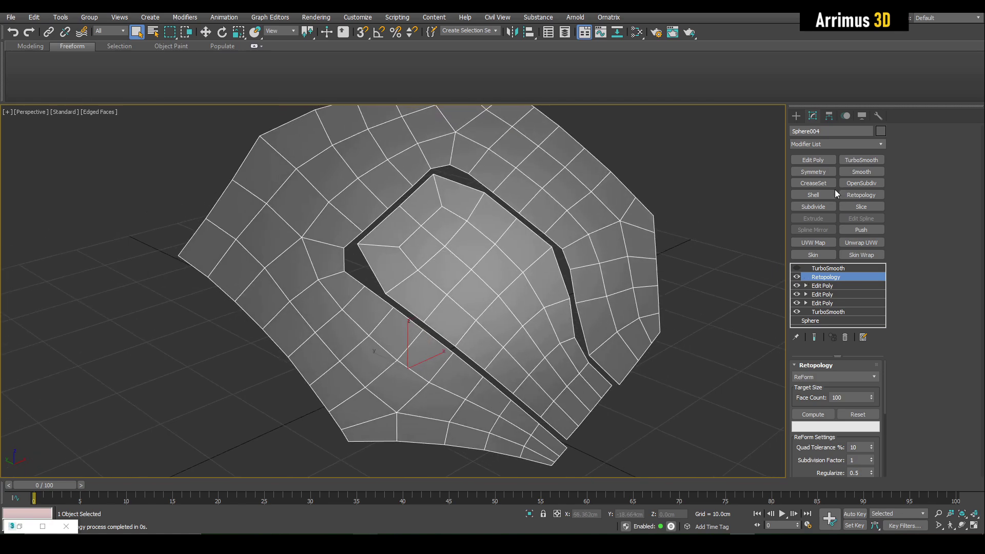
Step: Add an Edit Poly modifier above Retopology and align the working pivot to the polygon beside the gap's upper corner
left_click(821, 159)
key("1")
scroll(464, 230, "up", 3)
left_click(449, 253)
key("w")
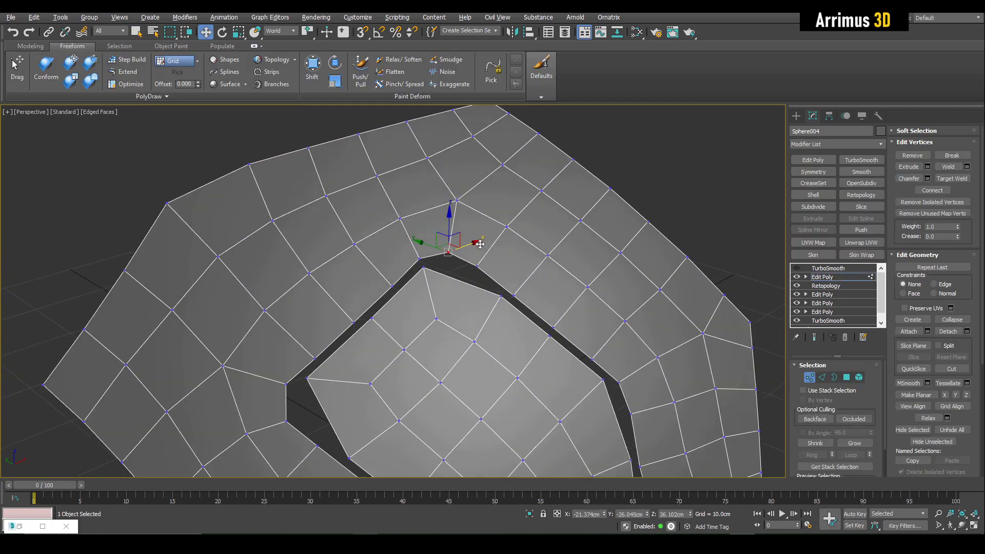
scroll(451, 254, "up", 3)
mouse_move(488, 261)
middle_mouse_down()
mouse_move(524, 272)
mouse_move(479, 233)
mouse_move(480, 252)
middle_mouse_up()
key("4")
left_click(506, 239)
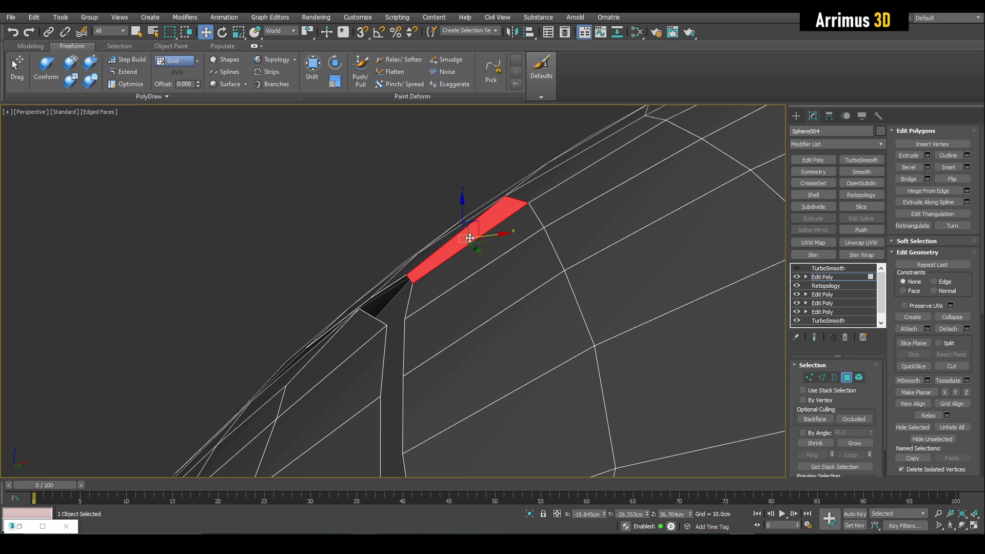
middle_click_drag(439, 220, 429, 238, "alt")
Step: Move the outer piece's vertices around the gap's upper corner so the gap has a more even width
key("1")
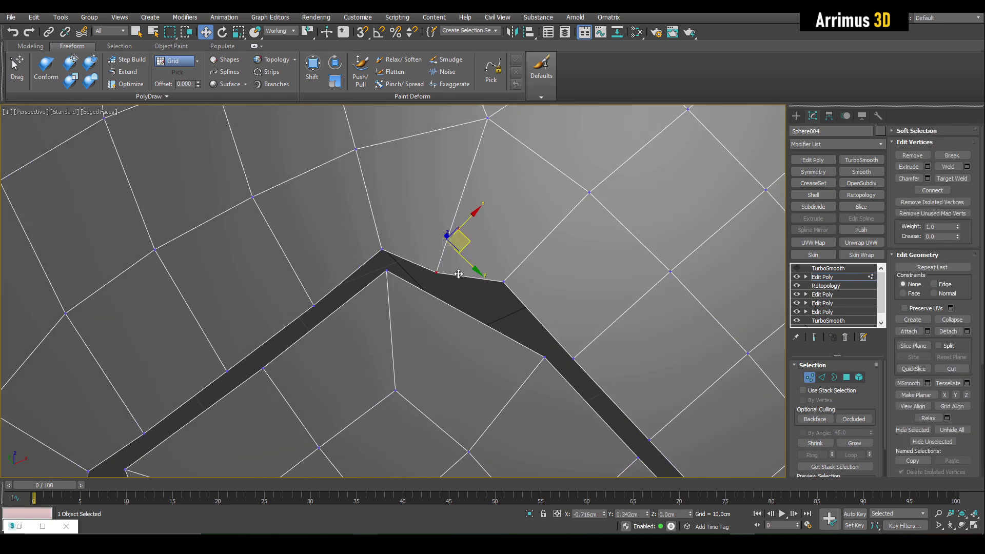
left_click_drag(468, 243, 503, 312)
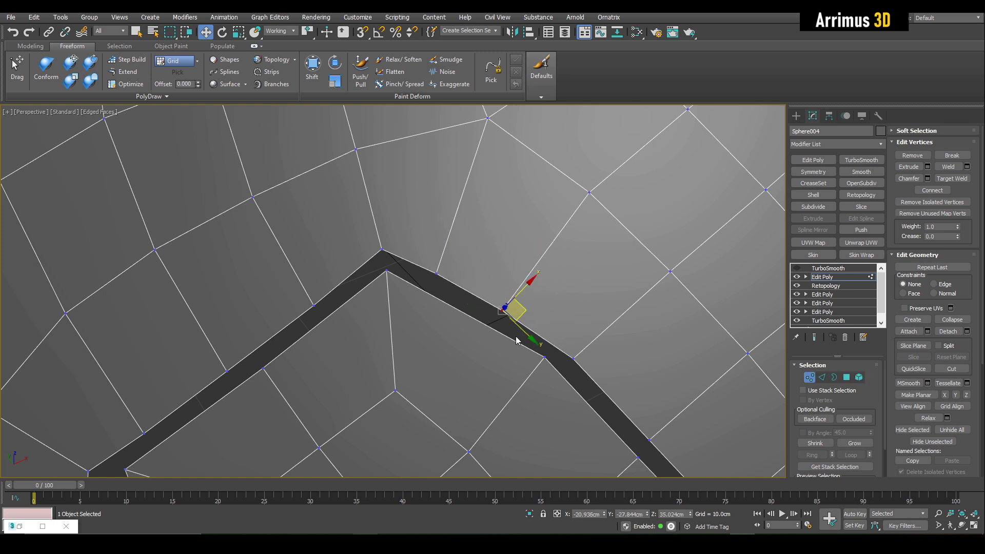
middle_click_drag(538, 364, 510, 299)
left_click_drag(516, 292, 533, 307)
left_click_drag(476, 245, 497, 249)
scroll(496, 251, "down", 5)
middle_click_drag(466, 304, 463, 257)
scroll(509, 279, "up", 2)
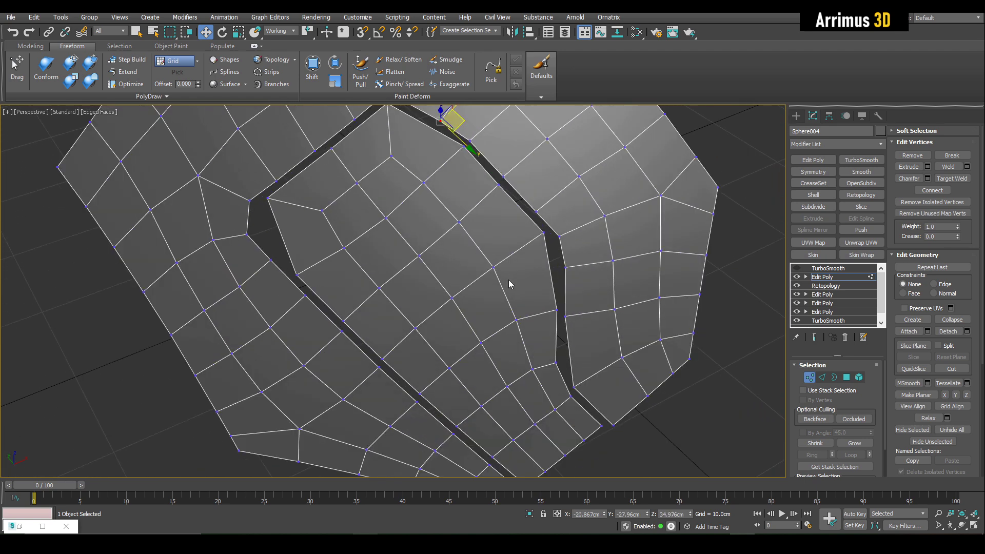
Step: Align the working pivot to the polygon at the inner piece's right corner and shift that corner's vertex
middle_click_drag(509, 279, 553, 302, "alt")
key("4")
left_click(550, 291)
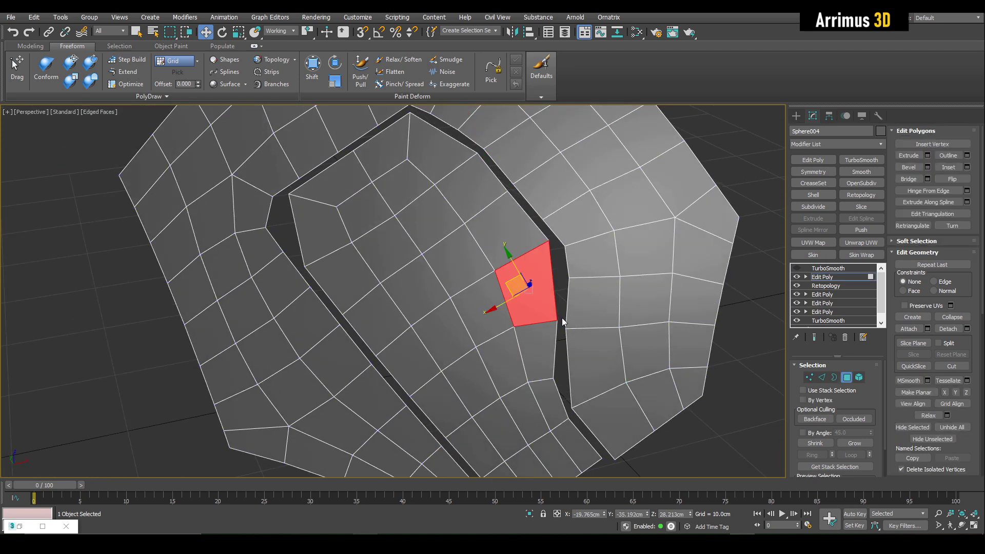
key("1")
left_click(550, 237)
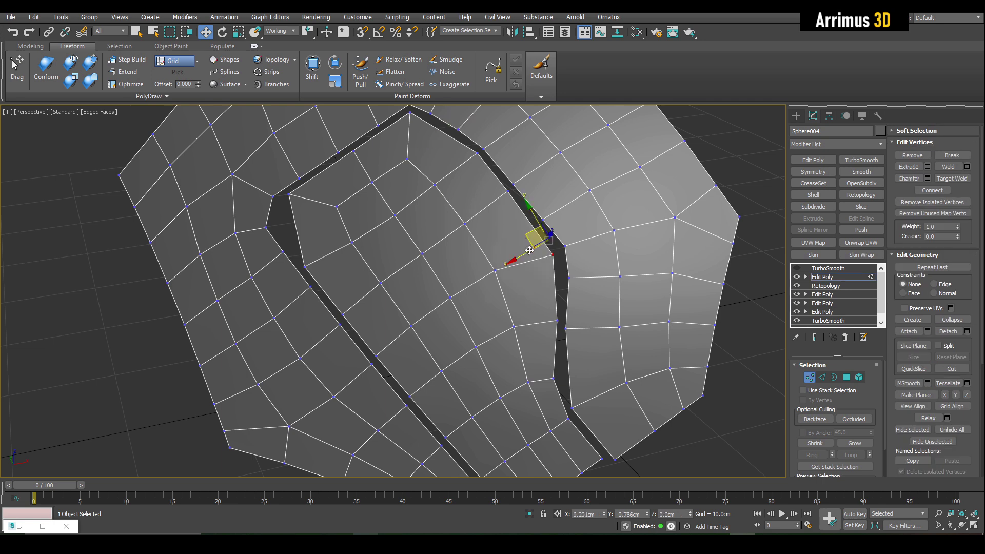
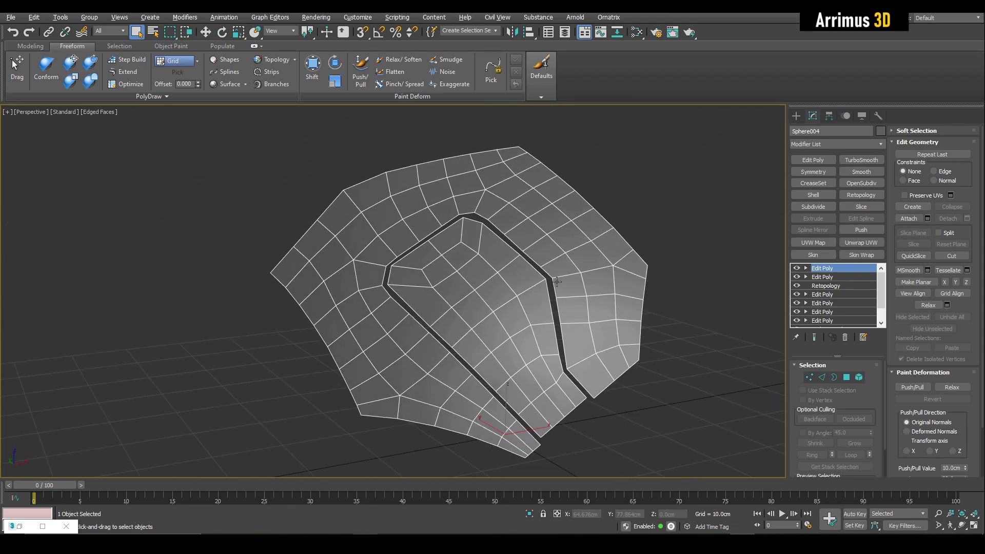
Step: Align the working pivot to a polygon at the inner piece's lower end and nudge the end edges along it
middle_click_drag(590, 399, 544, 319)
scroll(543, 319, "up", 3)
key("4")
left_click(501, 330)
key("2")
left_click(514, 342)
key("w")
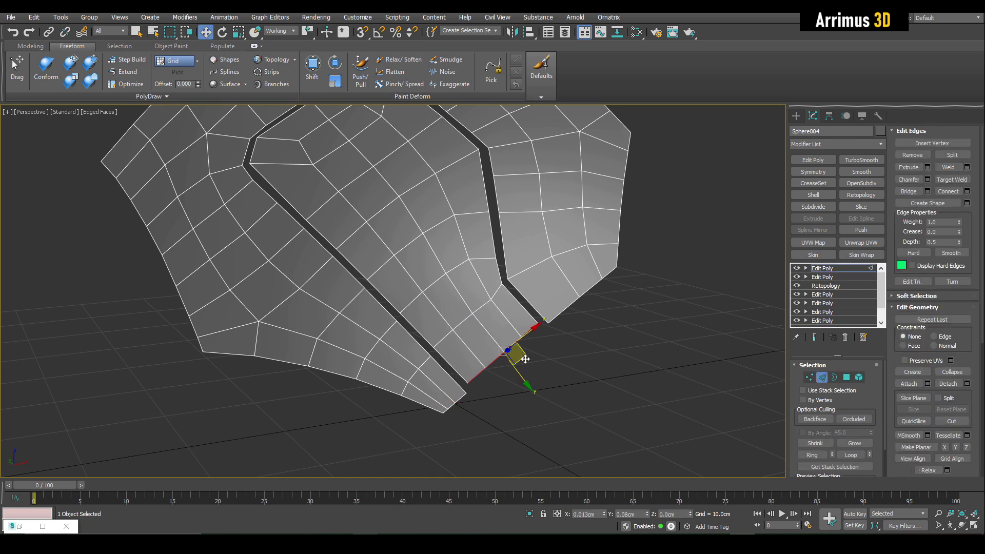
key("q")
middle_click_drag(528, 363, 539, 367, "alt")
key("2")
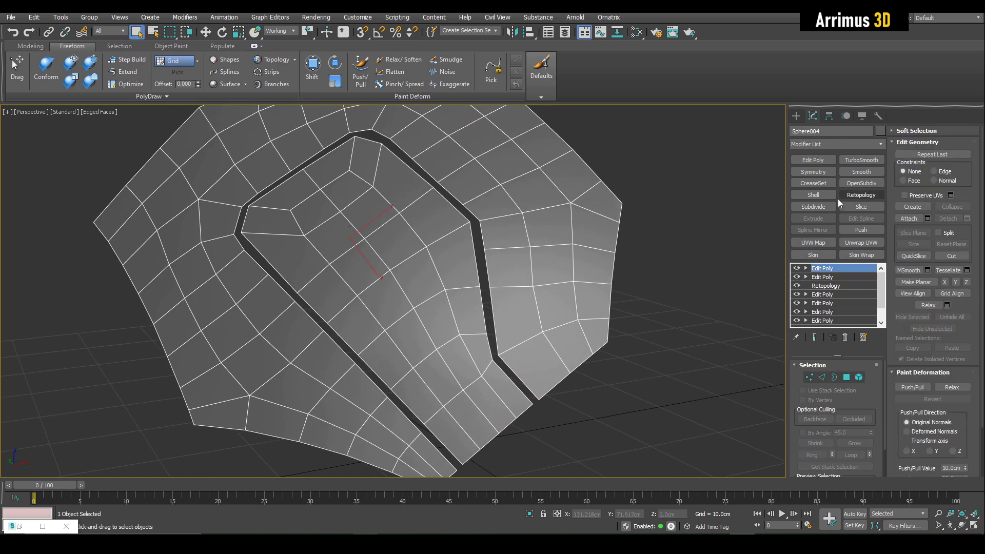
Step: Add Shell and Edit Poly modifiers to the patch and select a block of polygons in the inner piece's middle
left_click(821, 195)
middle_click_drag(513, 277, 479, 264, "alt")
key("shift+e")
key("4")
middle_click_drag(426, 246, 446, 281)
left_click(445, 281)
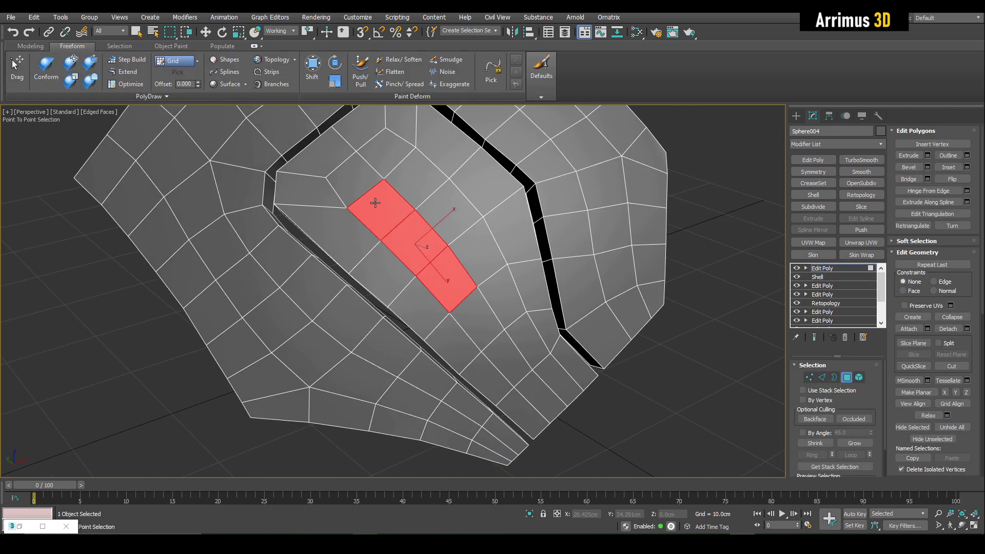
Step: Regularize the selected polygon block with GeoPoly and extrude it outward from the inner piece
left_click(40, 48)
left_click(550, 76)
left_click(550, 75)
left_click(549, 76)
middle_click_drag(495, 268, 413, 238, "alt")
key("shift+x")
key("w")
scroll(508, 305, "down", 4)
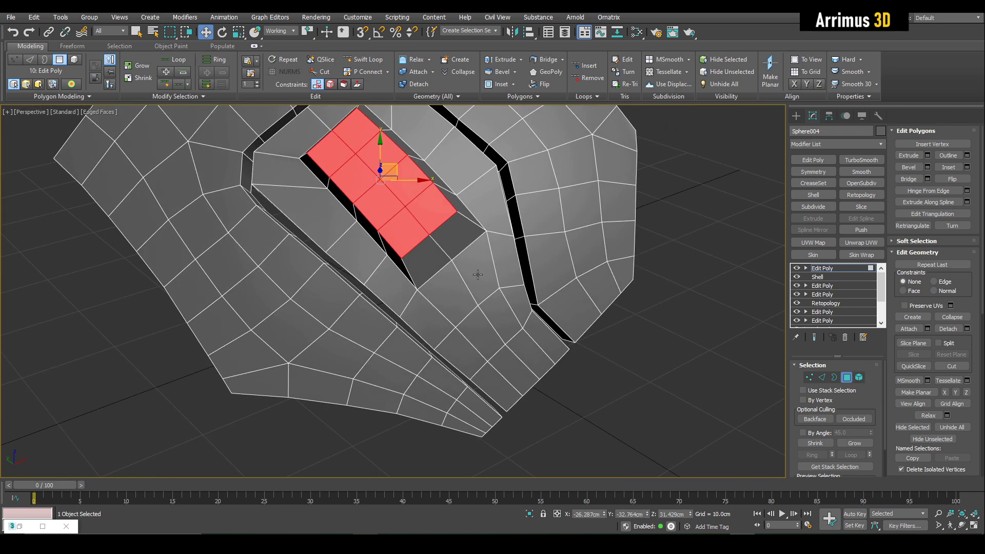
Step: Insert an edge loop just inside the inner piece's rim and select the narrow polygon strip along it
key("2")
double_click(510, 266)
right_click(633, 365)
key("4")
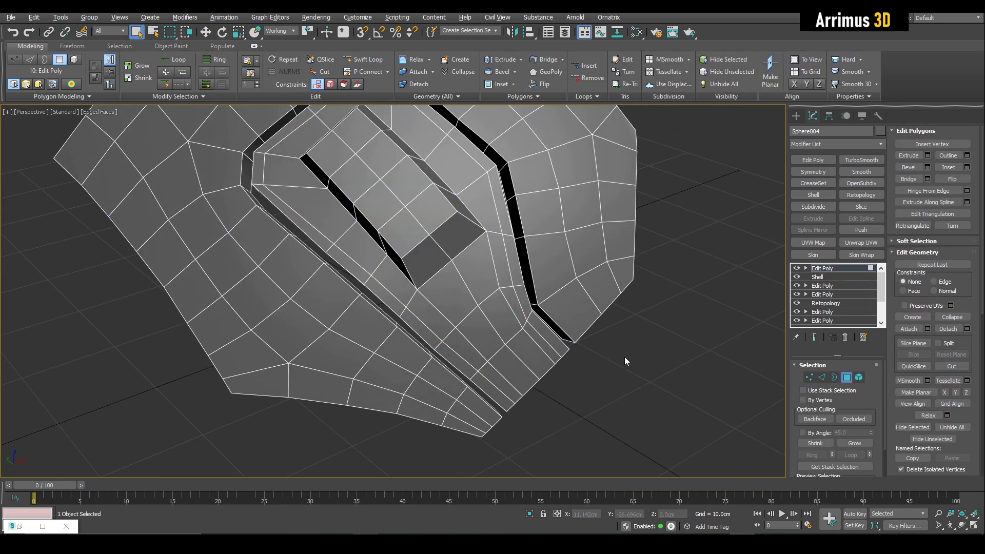
left_click(632, 365)
middle_click_drag(542, 327, 538, 398)
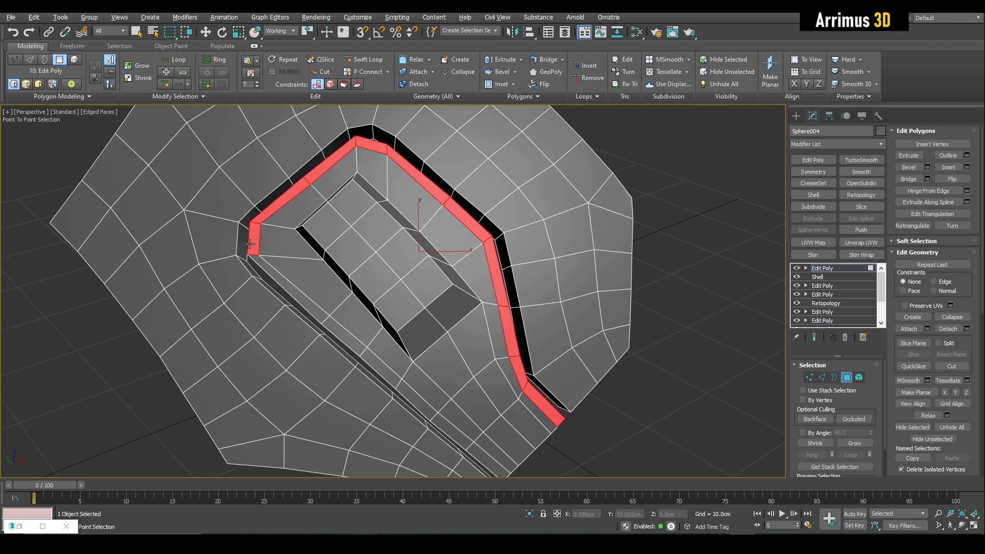
left_click(469, 464)
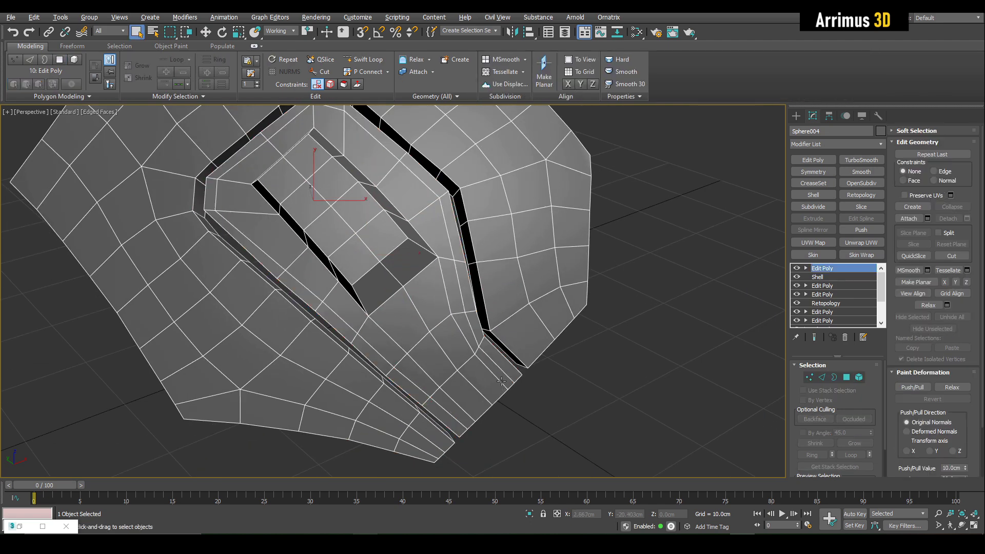
Step: Select the polygon strip around the inner piece's rim with its end face and try to detach it as a separate object
key("4")
middle_click_drag(480, 339, 571, 377, "alt")
left_click(571, 376)
scroll(475, 288, "up", 3)
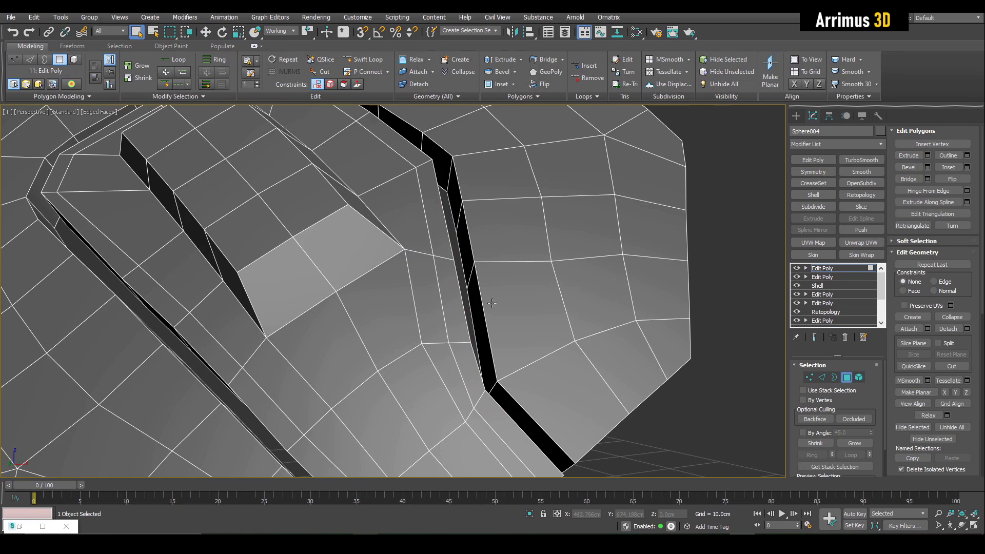
scroll(497, 303, "down", 7)
scroll(429, 308, "up", 3)
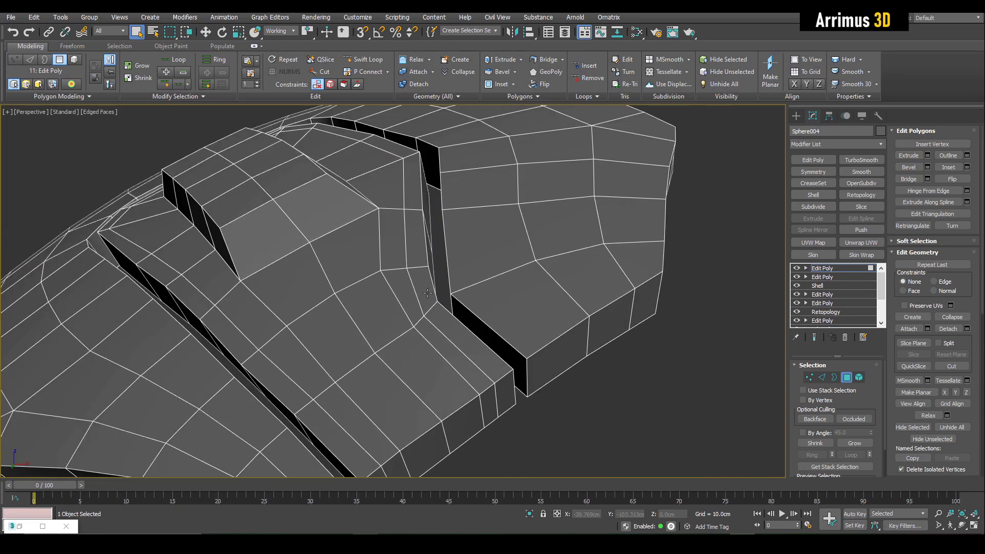
middle_click_drag(428, 270, 430, 243)
left_click(428, 244, "shift")
key("d")
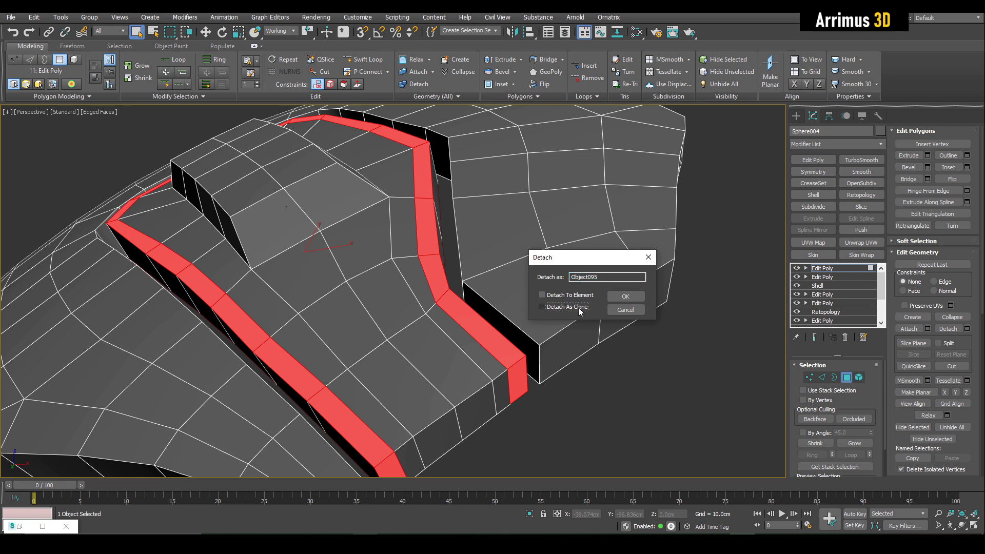
left_click(618, 299)
Step: Cancel the detach and extend the rim strip selection down the inner piece's side walls
key("4")
left_click(451, 303)
middle_click_drag(452, 303, 470, 282, "alt")
left_click(427, 310)
key("4")
middle_click_drag(489, 371, 466, 375, "alt")
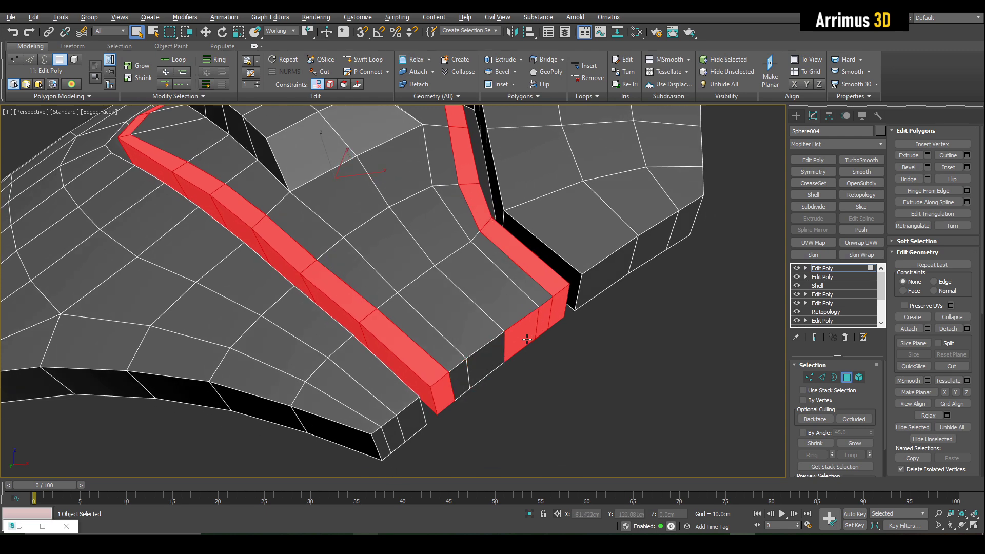
Step: Detach the selected rim and side wall polygons as a new object and select it
middle_click_drag(544, 321, 494, 315, "alt")
key("d")
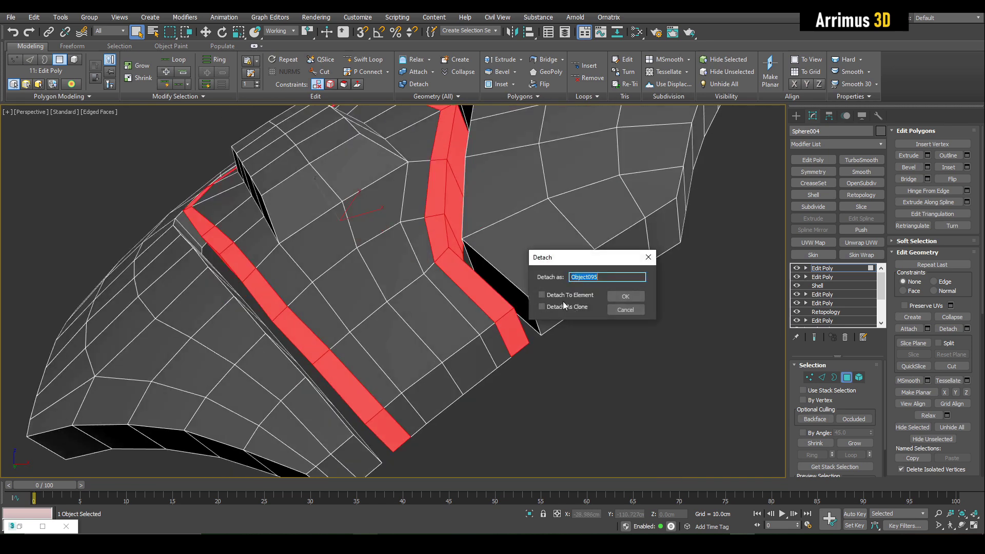
left_click(613, 300)
key("4")
left_click(482, 284)
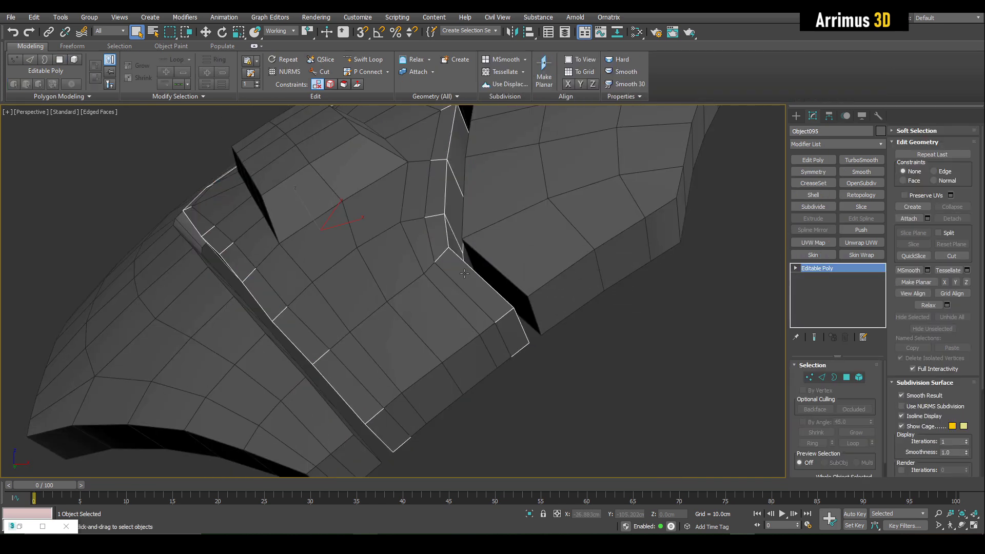
Step: Isolate the detached rim strip and assign it a different object color
key("alt+q")
scroll(507, 269, "up", 4)
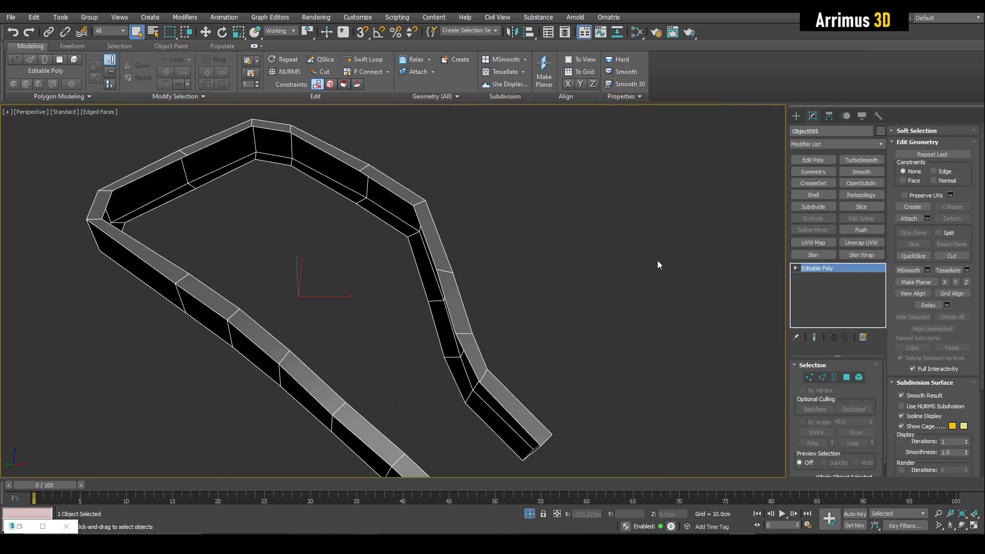
left_click(882, 131)
left_click(544, 327)
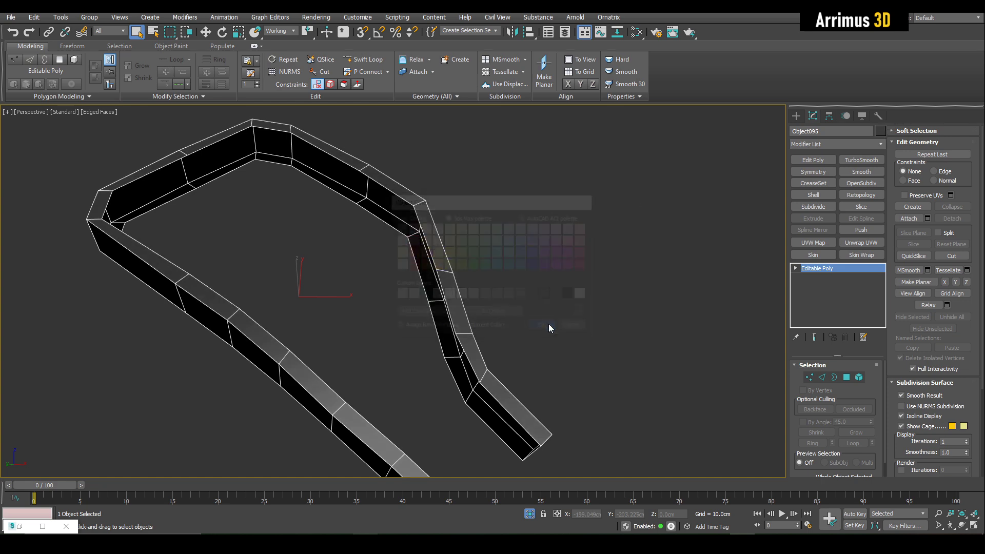
Step: Select the open border edges of the isolated rim strip and bridge them with 1 segment
middle_click_drag(549, 324, 555, 289)
key("2")
left_click(513, 355)
mouse_move(513, 355)
middle_mouse_down("alt")
mouse_move(494, 327)
mouse_move(525, 343)
middle_mouse_up("alt")
double_click(494, 327)
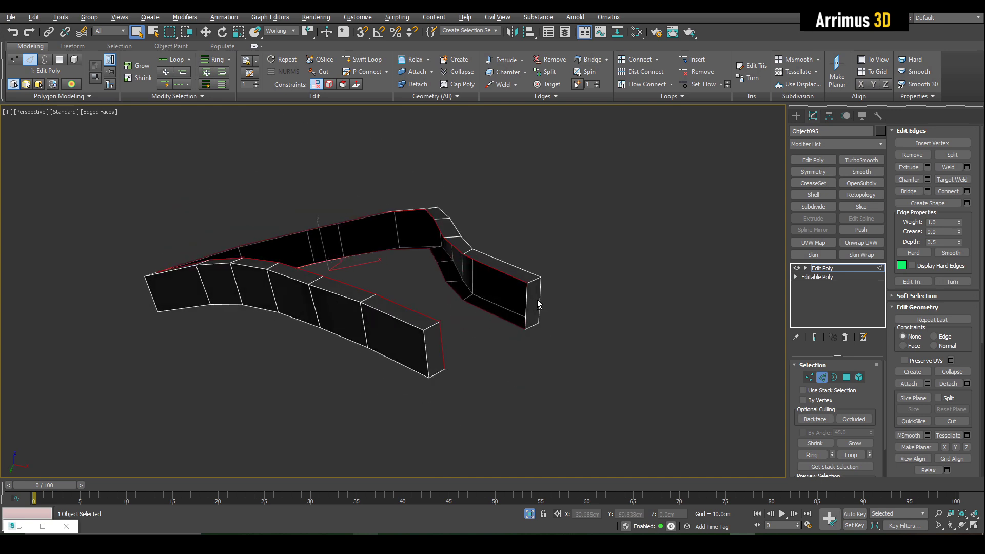
key("ctrl+shift+b")
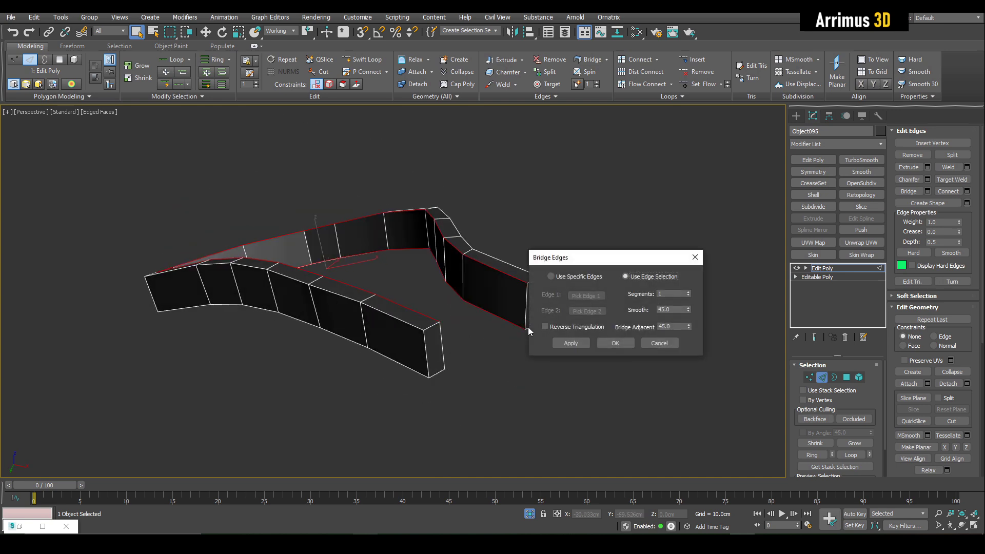
left_click(610, 343)
key("2")
Step: Return from the rim strip's isolation to the full scene, select the remaining main piece and isolate it
middle_click_drag(575, 278, 525, 298, "alt")
scroll(522, 299, "down", 4)
key("alt+q")
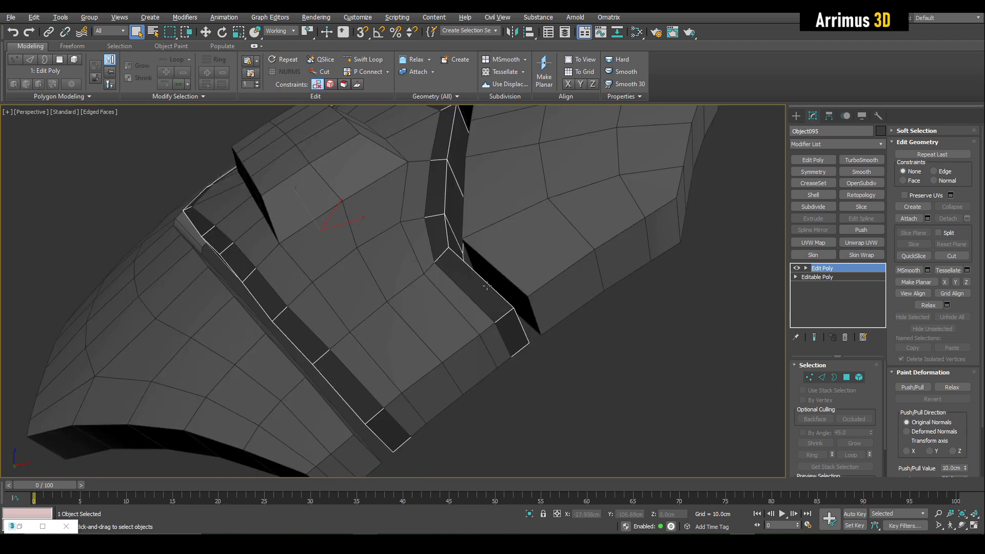
left_click(436, 291)
key("alt+q")
middle_click_drag(435, 292, 464, 300, "alt")
scroll(469, 302, "up", 3)
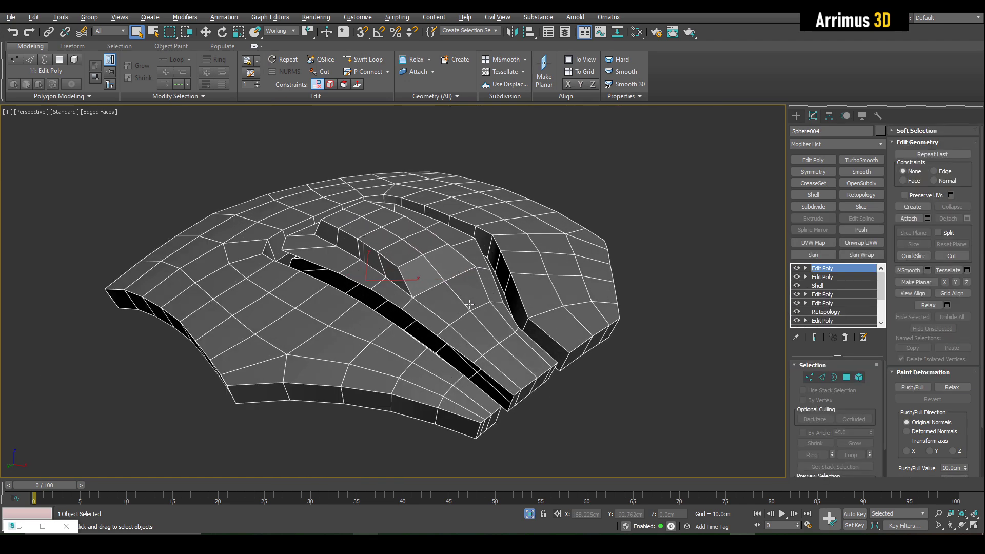
Step: Detach the inner element with the raised block as its own object and isolate it for edge editing
key("5")
left_click(468, 304)
key("alt+d")
left_click(629, 297)
key("5")
middle_click_drag(526, 330, 462, 331)
left_click(506, 309)
scroll(506, 309, "up", 4)
key("alt+q")
key("2")
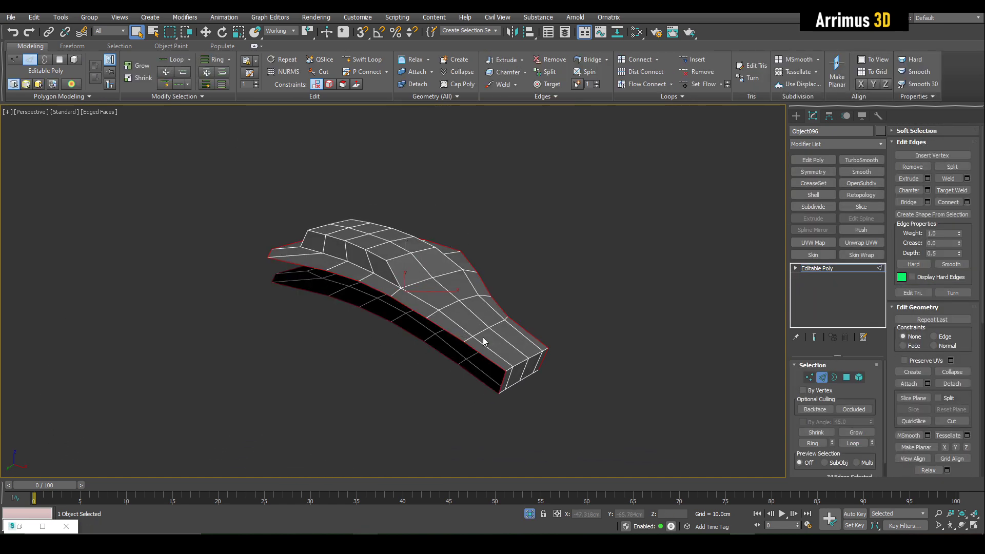
Step: Select the inner piece's open border edges and bridge them to close its side walls
middle_click_drag(531, 354, 543, 348, "alt")
key("alt+x")
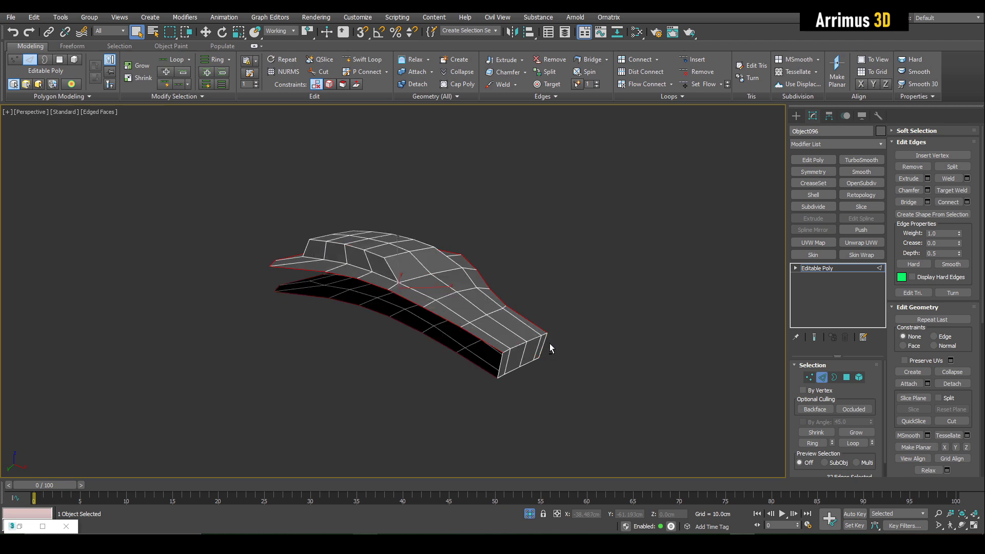
key("ctrl+shift+b")
left_click(495, 307)
key("2")
middle_click_drag(530, 263, 543, 327, "alt")
Step: Add Edit Poly and CreaseSet modifiers and select edges by face angle 90 with a tolerance of 45
left_click(813, 160)
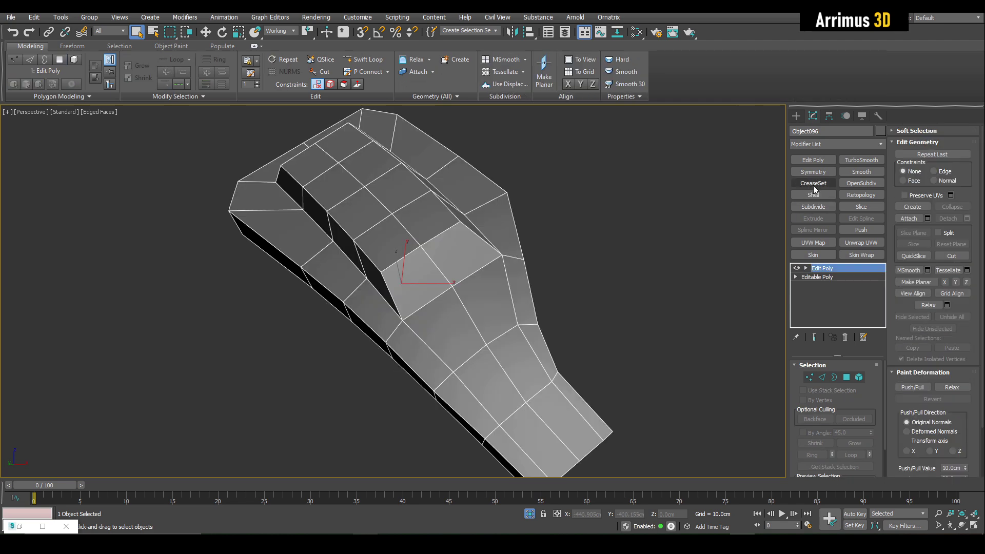
left_click(813, 184)
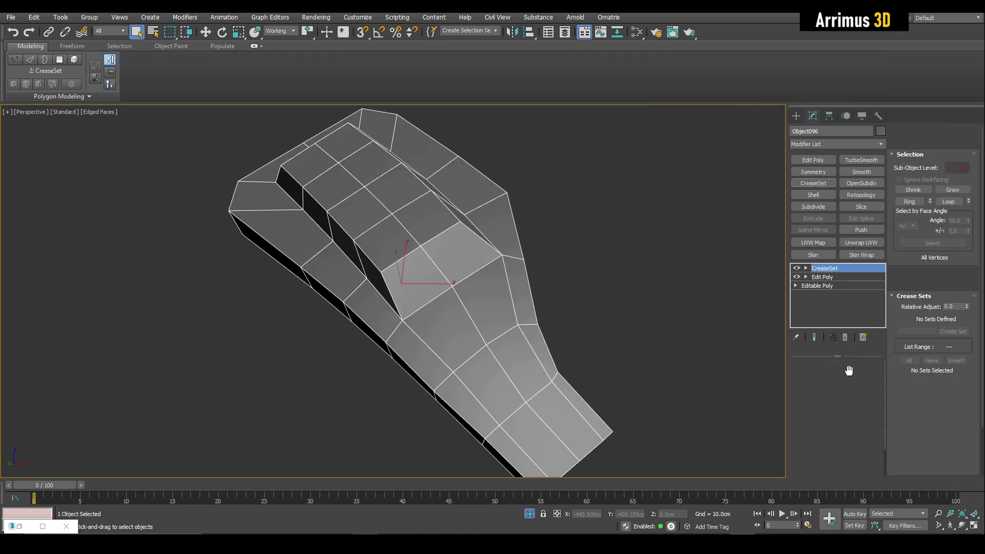
type("45")
left_click(828, 453)
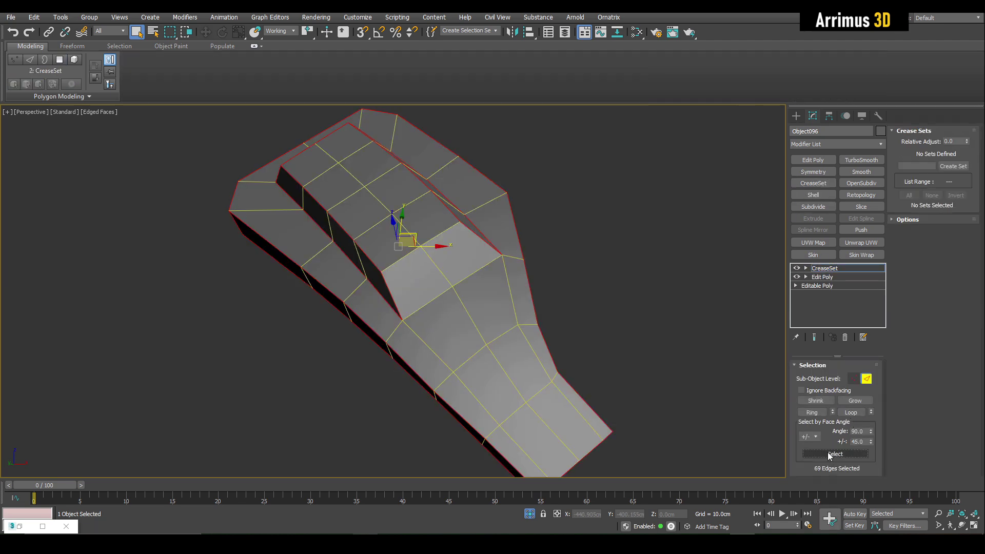
Step: Add the missing edge across the raised block's narrow-side end to the crease edge selection
middle_click_drag(430, 309, 442, 301, "alt")
scroll(442, 300, "up", 3)
key("alt+x")
left_click(447, 287, "ctrl")
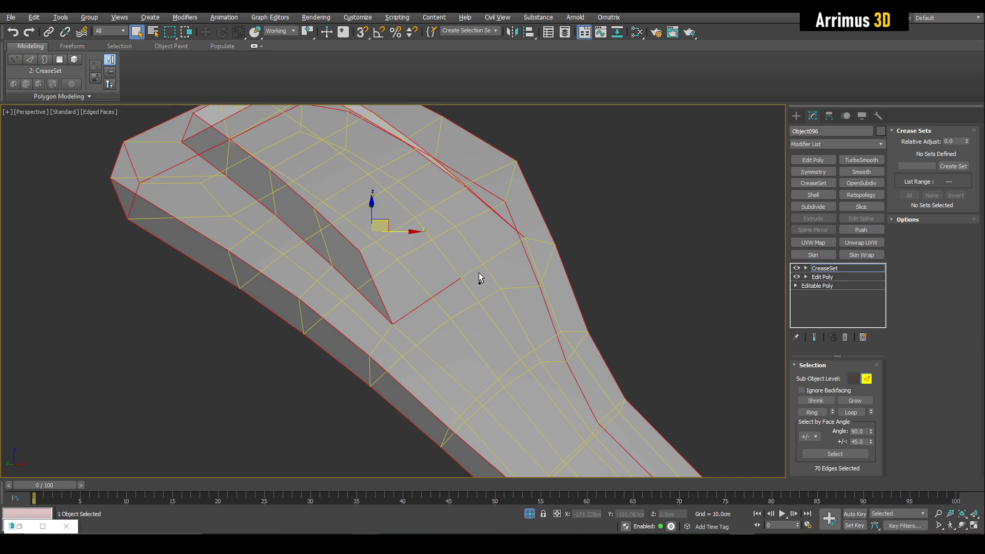
Step: Remove two unwanted edges at the piece's wide end from the crease edge selection
scroll(494, 285, "down", 3)
middle_click_drag(568, 328, 269, 245, "alt")
scroll(288, 185, "up", 3)
middle_click_drag(290, 178, 304, 146, "alt")
middle_click_drag(305, 147, 292, 267)
middle_click_drag(292, 267, 528, 282, "alt")
key("alt+x")
key("alt+x")
middle_click_drag(546, 344, 508, 321, "alt")
left_click(466, 367, "alt")
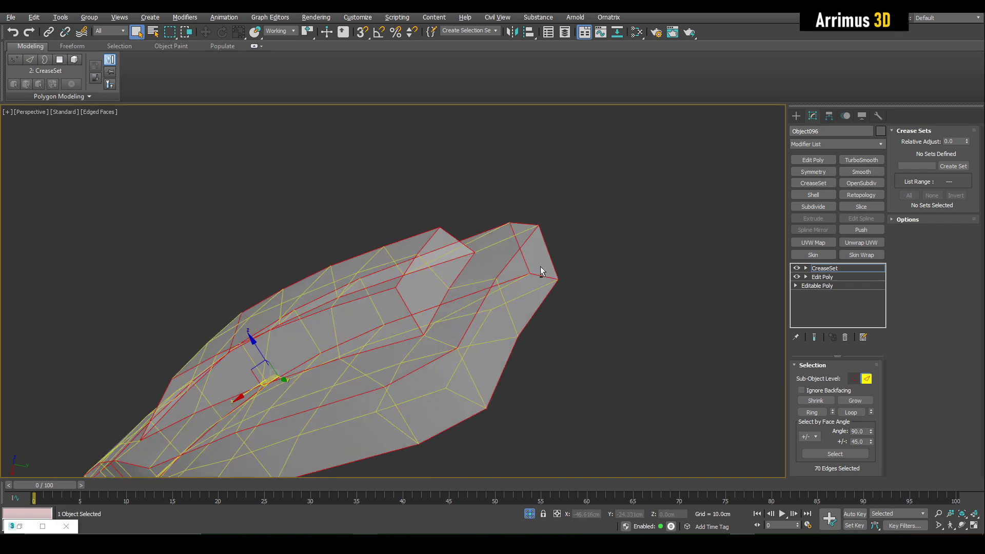
middle_click_drag(530, 266, 696, 210, "alt")
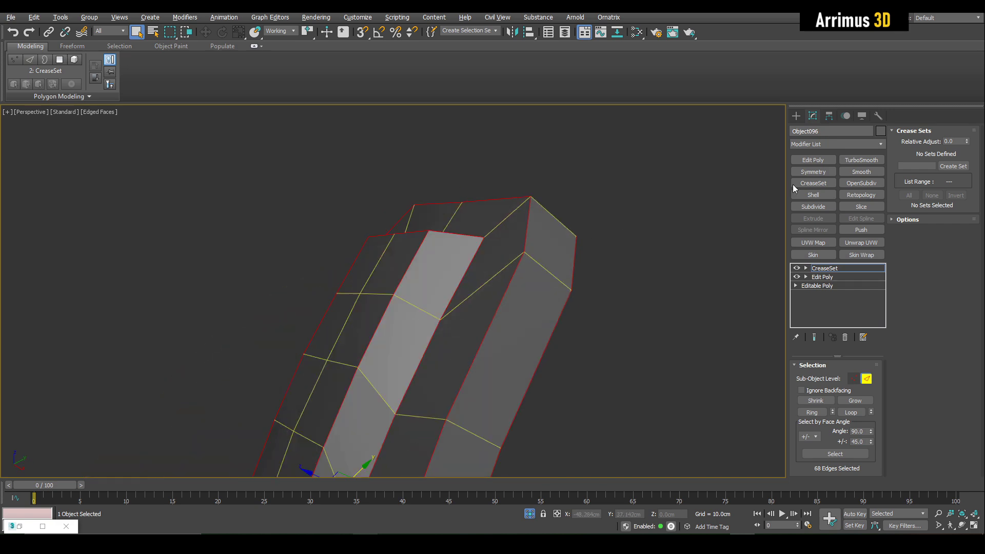
Step: Create a crease set from the selected edges and add an OpenSubdiv modifier with 2 iterations
left_click(952, 167)
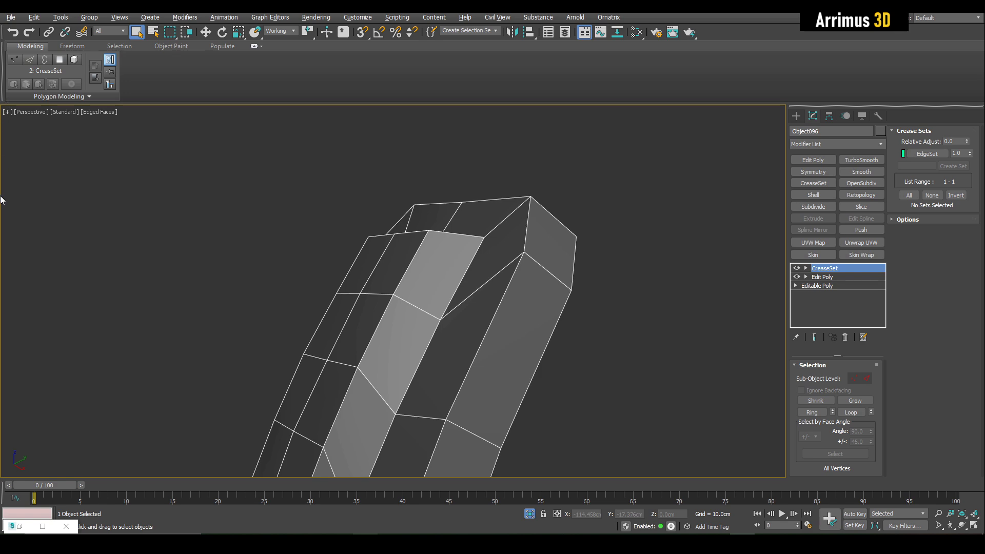
left_click(854, 183)
middle_click_drag(519, 281, 585, 290, "alt")
left_click(870, 380)
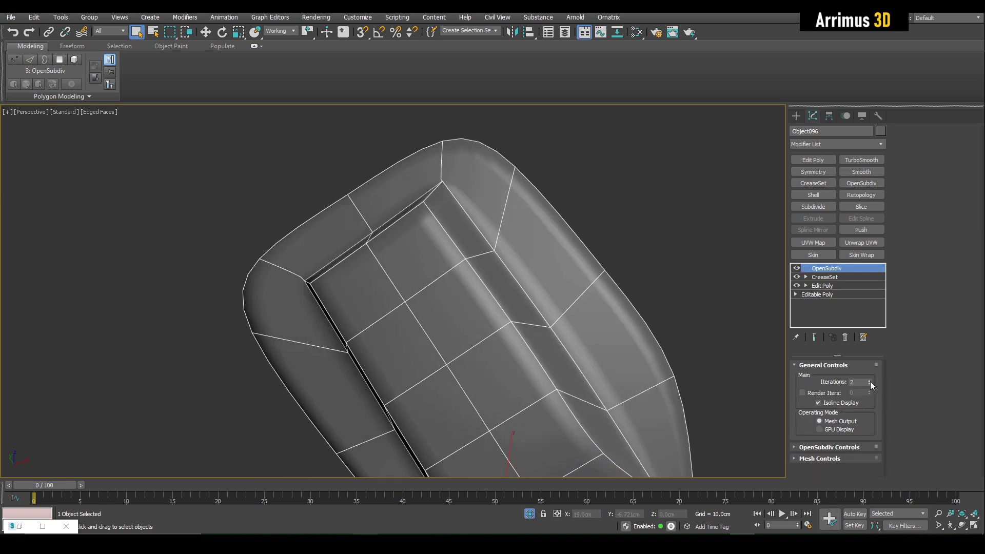
Step: Add Smooth and Edit Poly modifiers on top of the subdivided piece and enter polygon editing
left_click(862, 172)
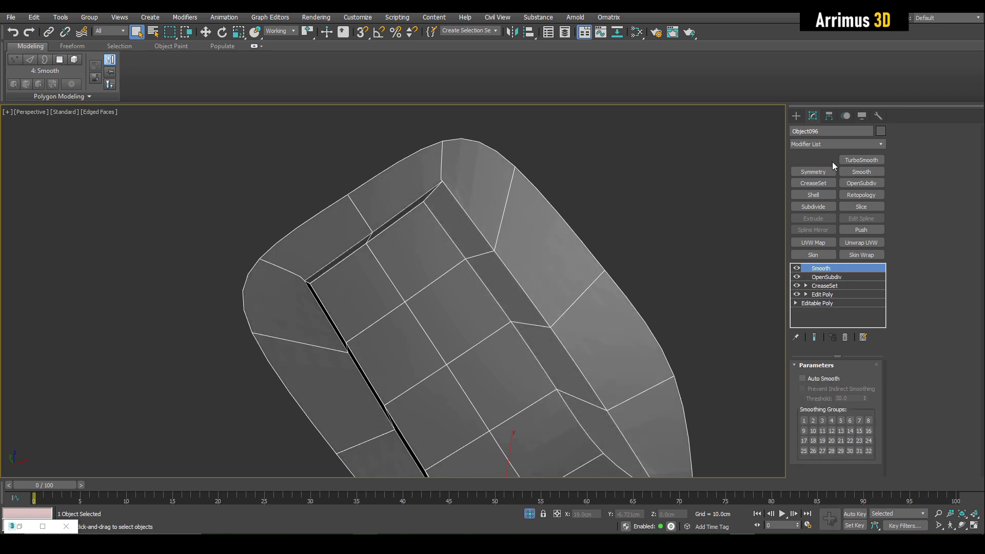
left_click(831, 161)
middle_click_drag(714, 245, 416, 304, "alt")
key("4")
scroll(415, 304, "up", 3)
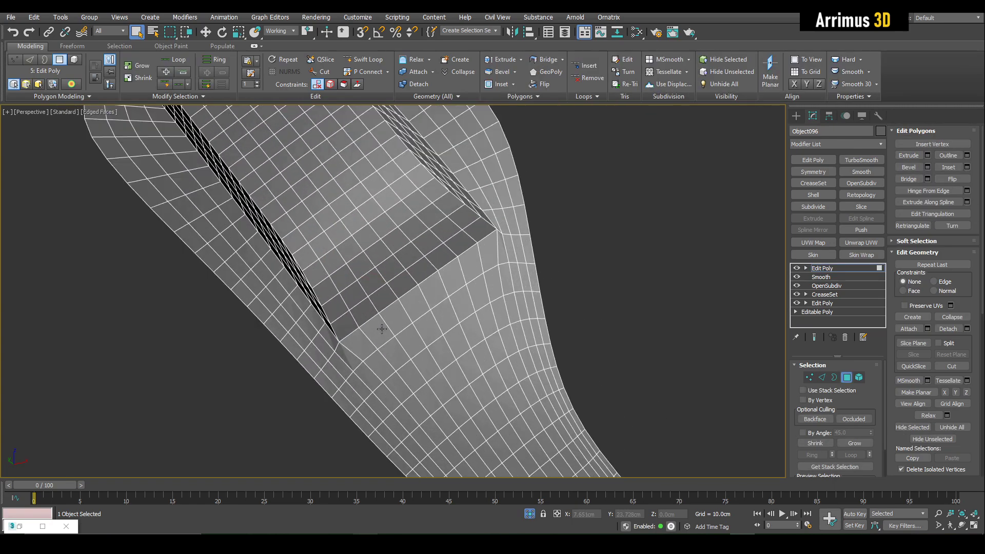
Step: Select a rectangular polygon block across the raised area's sloping end and add another Edit Poly modifier
left_click(376, 332)
left_click(414, 210)
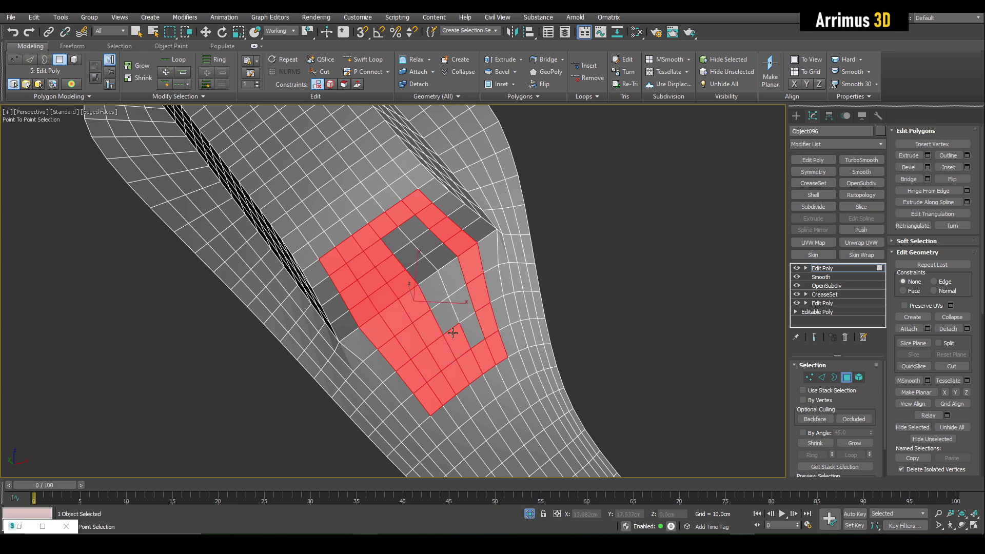
left_click(466, 323)
key("ctrl+e")
key("4")
Step: Move the selected polygon block into the surface to form a recess in the raised area's sloping end
middle_click_drag(378, 314, 484, 260, "alt")
scroll(484, 259, "up", 2)
key("w")
left_click_drag(473, 248, 445, 287)
key("r")
key("w")
middle_click_drag(462, 264, 431, 288, "alt")
left_click_drag(427, 283, 411, 267)
middle_click_drag(429, 317, 429, 287)
Step: Select a smaller polygon block within the recess and push it further inward
left_click(411, 385)
right_click(392, 343)
middle_click_drag(392, 343, 454, 312, "alt")
scroll(448, 313, "up", 2)
key("w")
left_click_drag(422, 282, 412, 296)
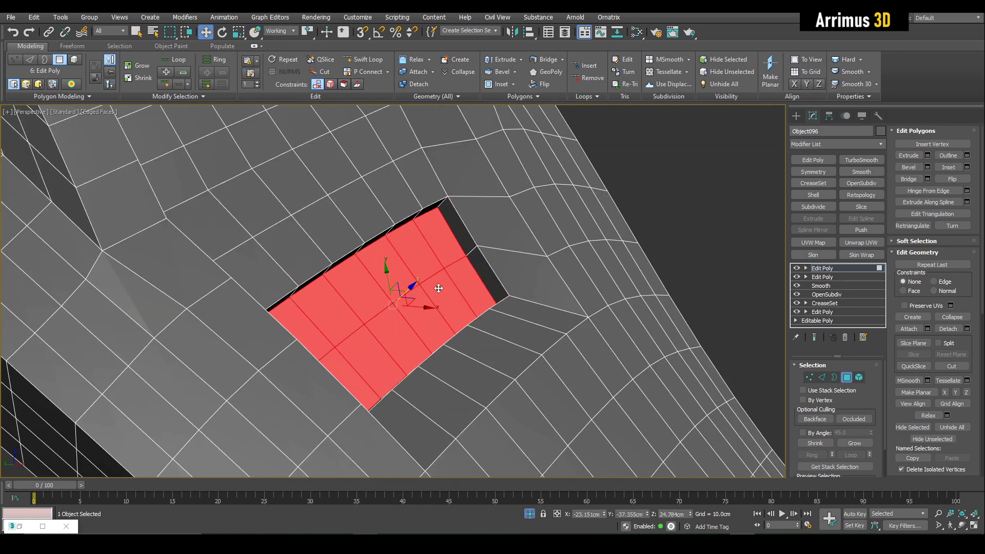
Step: Add an Edit Poly modifier and start selecting two-by-two polygon blocks beside the recess, undoing the misplaced selection
scroll(434, 290, "down", 5)
middle_click_drag(435, 290, 405, 291, "alt")
key("4")
key("ctrl+e")
scroll(386, 271, "up", 3)
key("4")
left_click(432, 272)
left_click(365, 294)
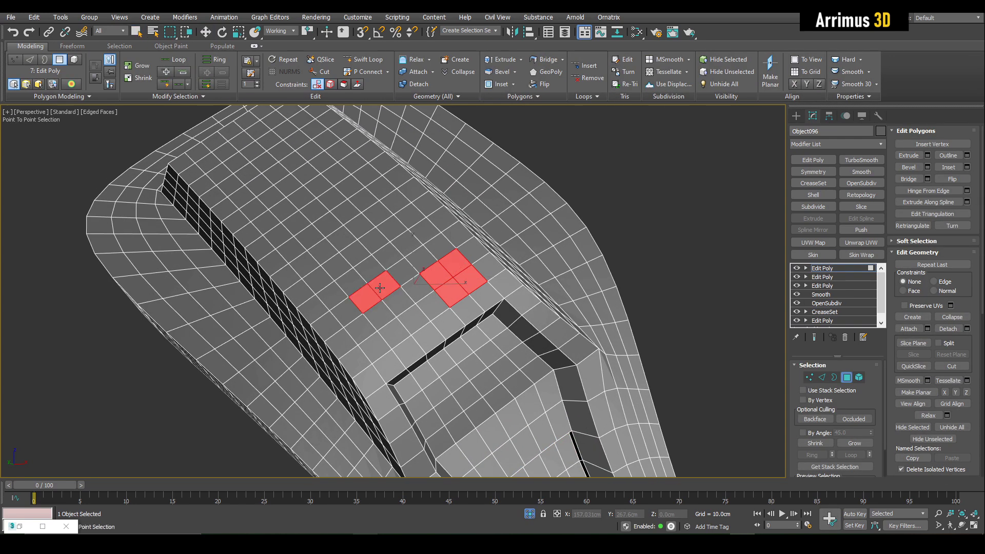
middle_click_drag(361, 258, 371, 272)
key("q")
key("ctrl+z")
key("ctrl+z")
Step: Complete the selection of seven two-by-two polygon blocks in two rows along the raised area and round them with GeoPoly
left_click(361, 322)
middle_click_drag(347, 304, 403, 291, "alt")
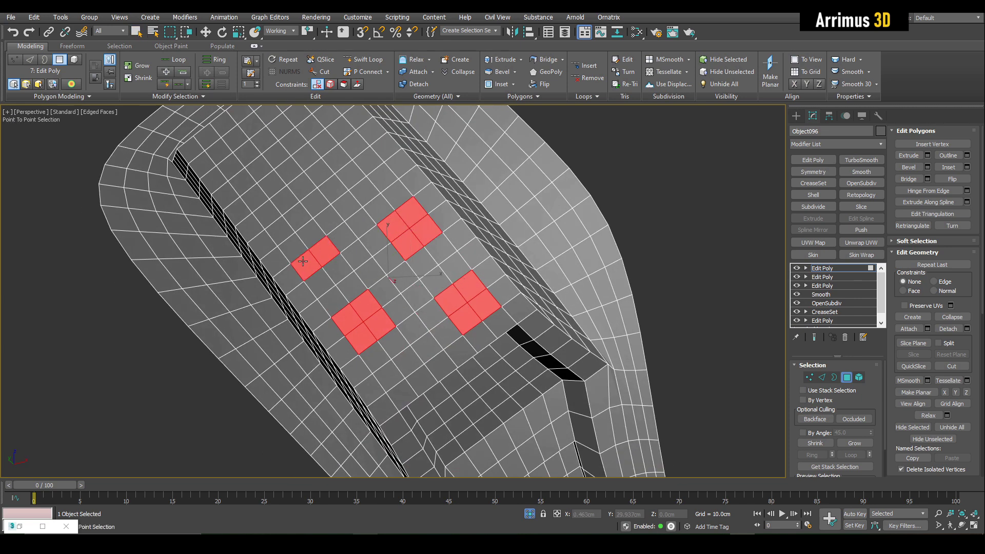
middle_click_drag(335, 214, 354, 254)
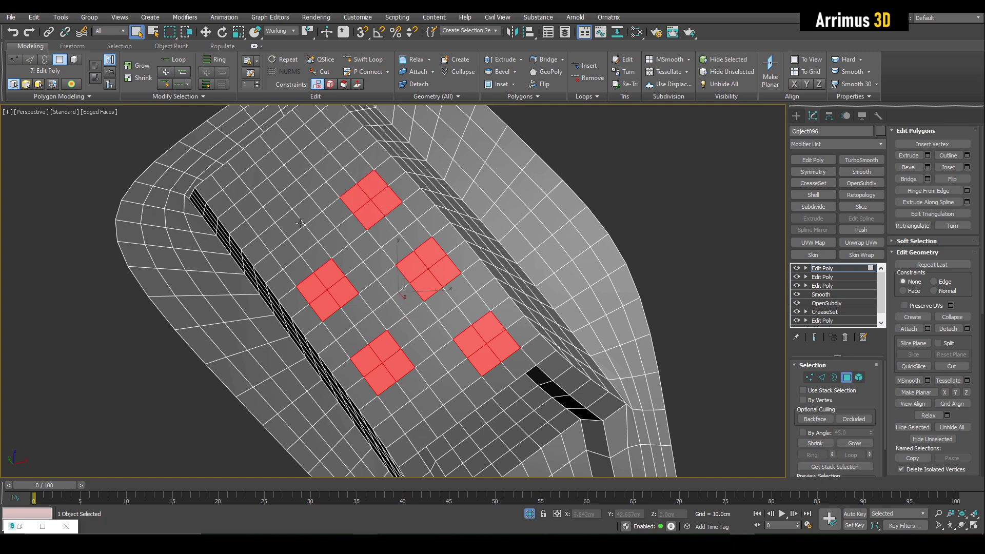
middle_click_drag(313, 171, 317, 203)
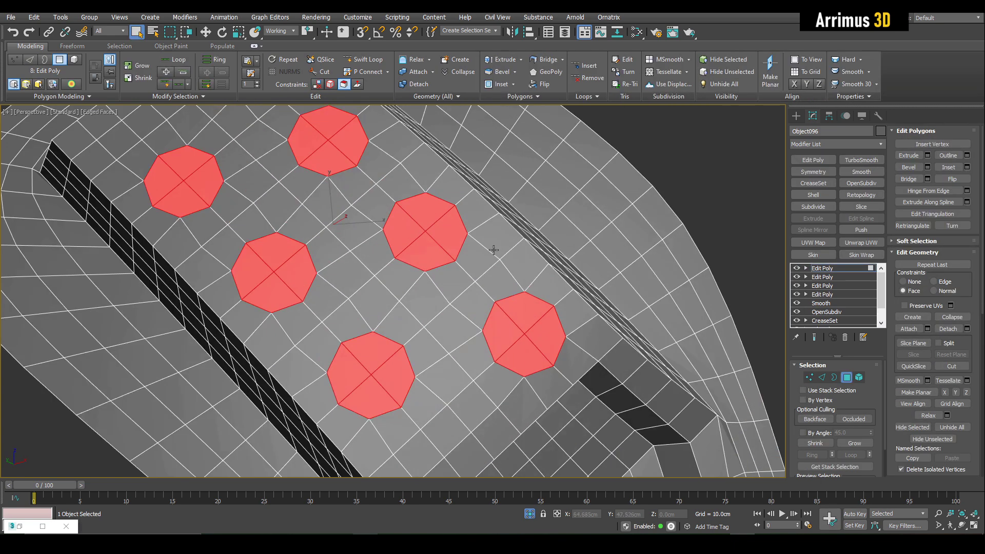
Step: Bevel the seven round polygon groups with a -0.14 cm outline and sink them inward as tapered holes
left_click_drag(650, 307, 650, 313)
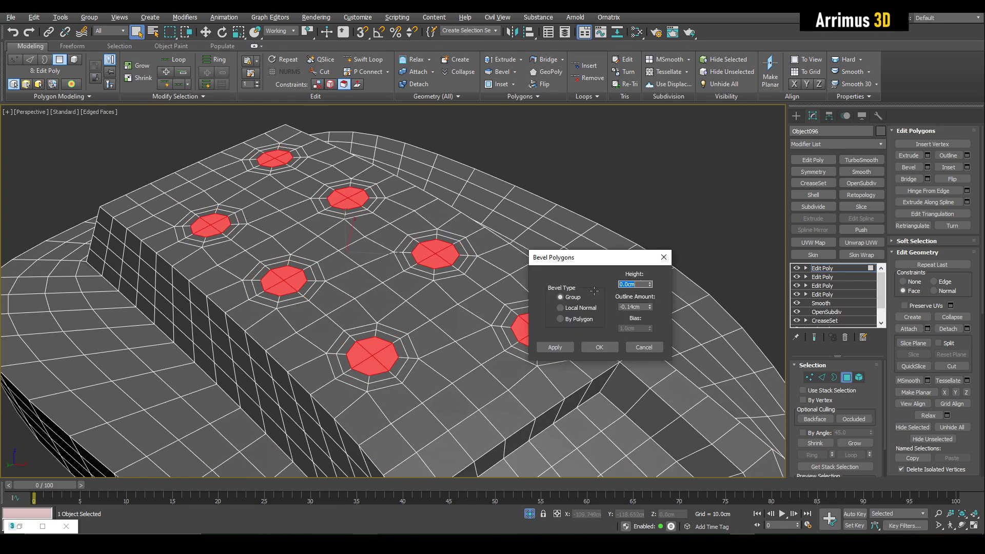
left_click_drag(650, 284, 652, 306)
left_click(568, 342)
right_click(649, 285)
left_click(599, 347)
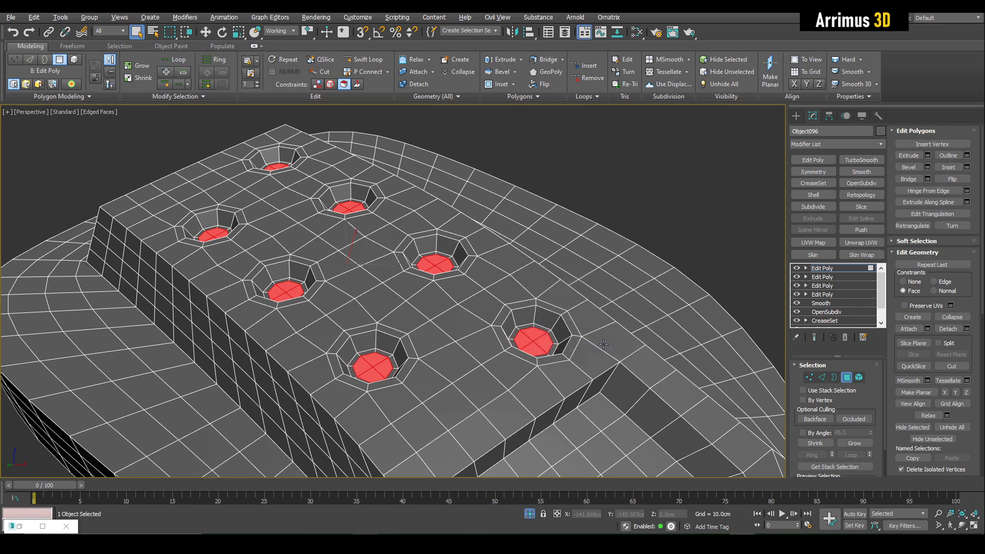
key("4")
Step: Add further Edit Poly modifiers, select a polygon strip around the rim's wide end and grow it to the rim's width
scroll(559, 316, "down", 4)
key("ctrl+e")
scroll(559, 316, "down", 2)
middle_click_drag(559, 316, 500, 329, "alt")
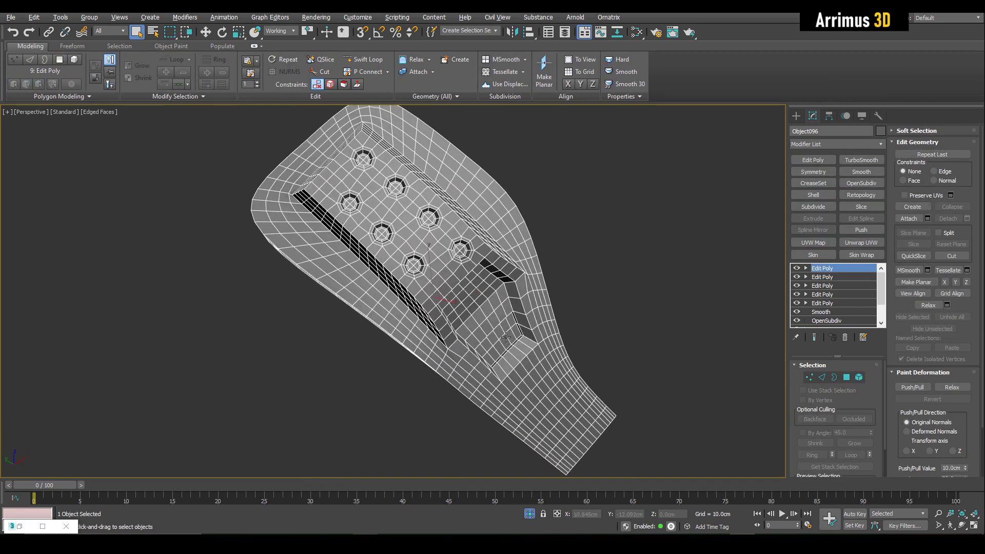
scroll(500, 328, "up", 3)
key("ctrl+e")
key("4")
middle_click_drag(500, 272, 513, 334)
left_click(524, 206)
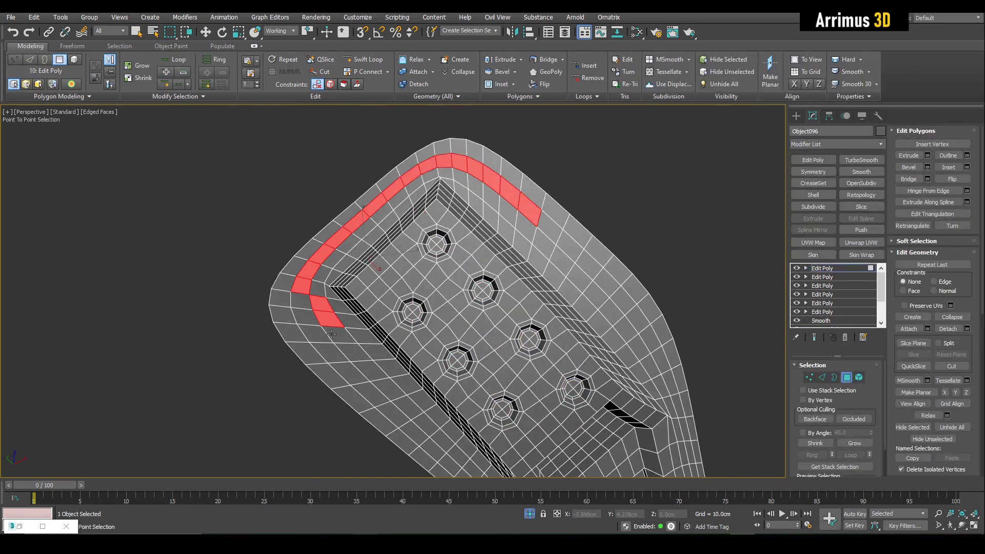
left_click(331, 354)
right_click(331, 354)
left_click(854, 443)
Step: Add an Edit Poly modifier and cut a line across the piece through the polygons at both ends of the selected rim strip
middle_click_drag(482, 288, 440, 313, "alt")
key("1")
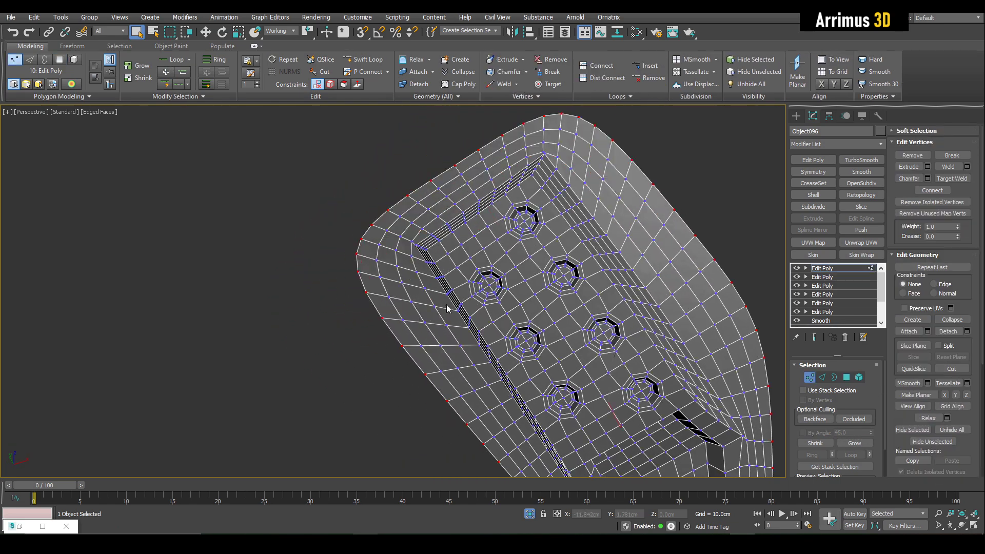
key("1")
key("ctrl+e")
key("1")
key("4")
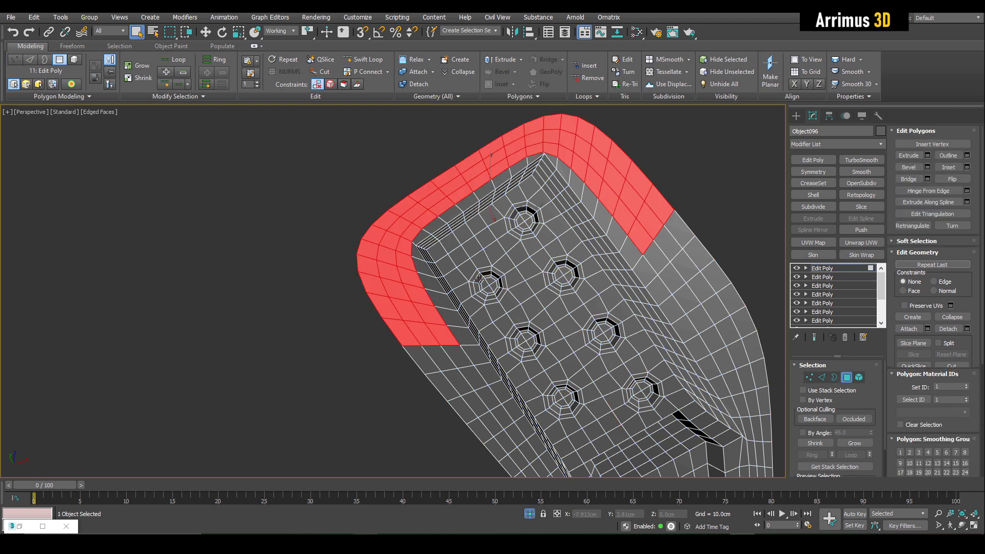
middle_click_drag(576, 247, 578, 258)
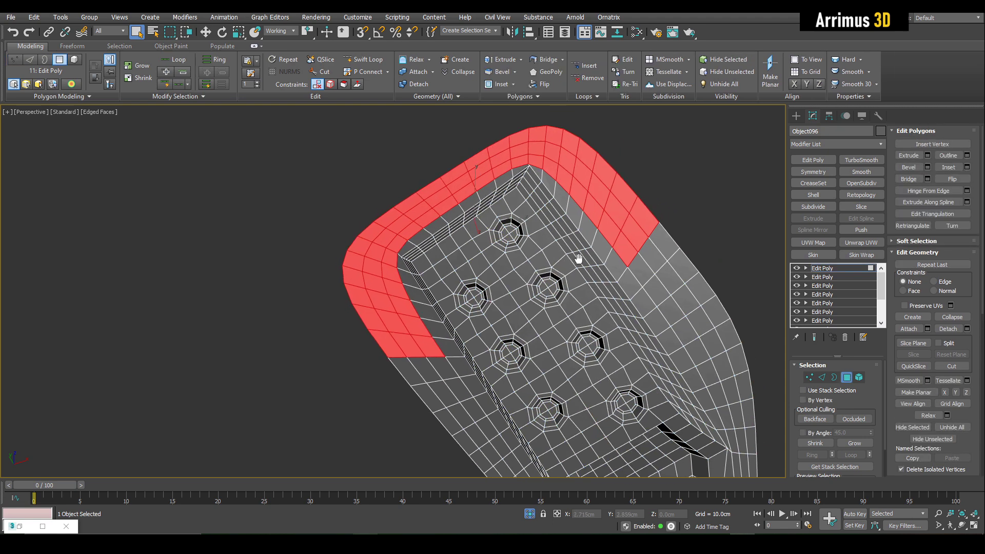
key("1")
key("alt+c")
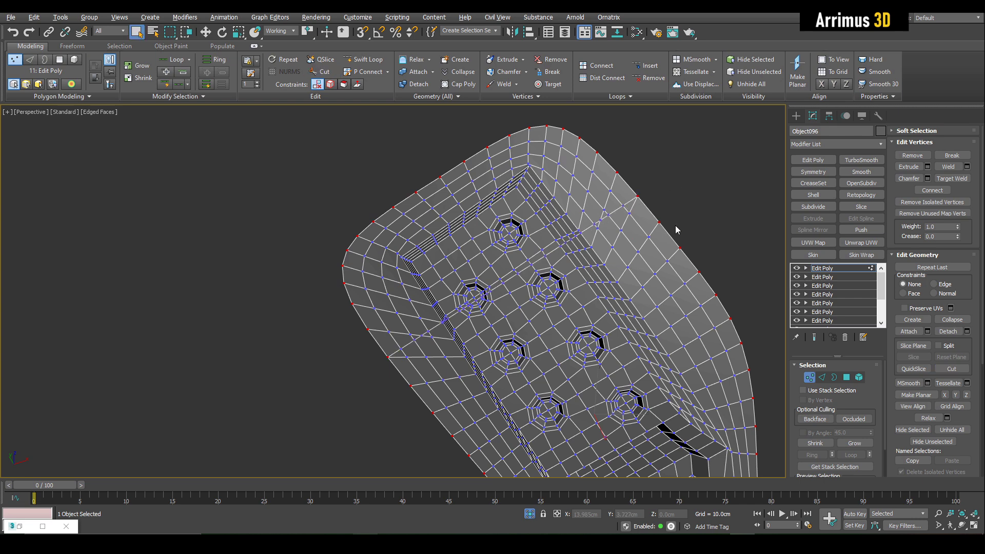
key("4")
scroll(587, 246, "up", 3)
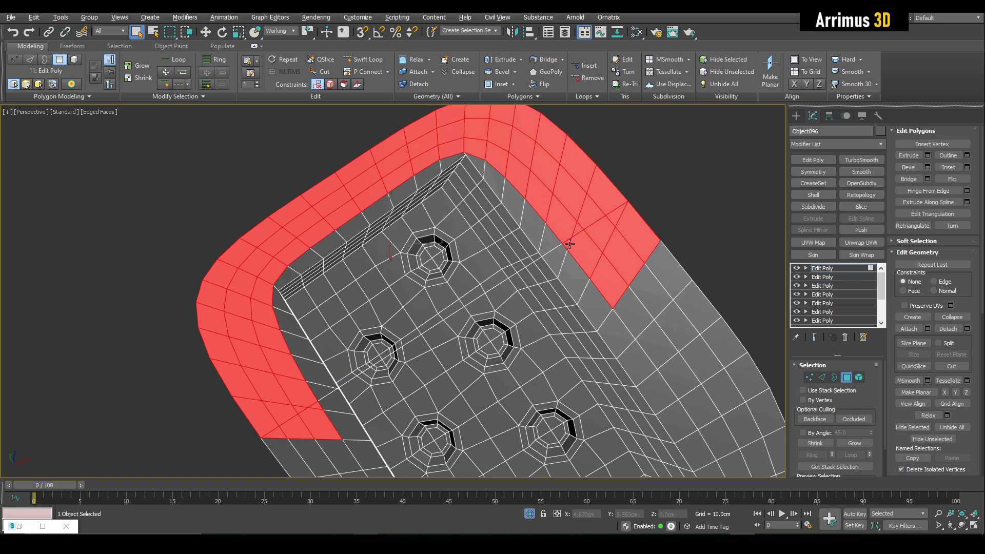
Step: Deselect the rim polygons beyond the new cut at both ends of the U-shaped selection
left_click_drag(569, 244, 620, 299, "alt")
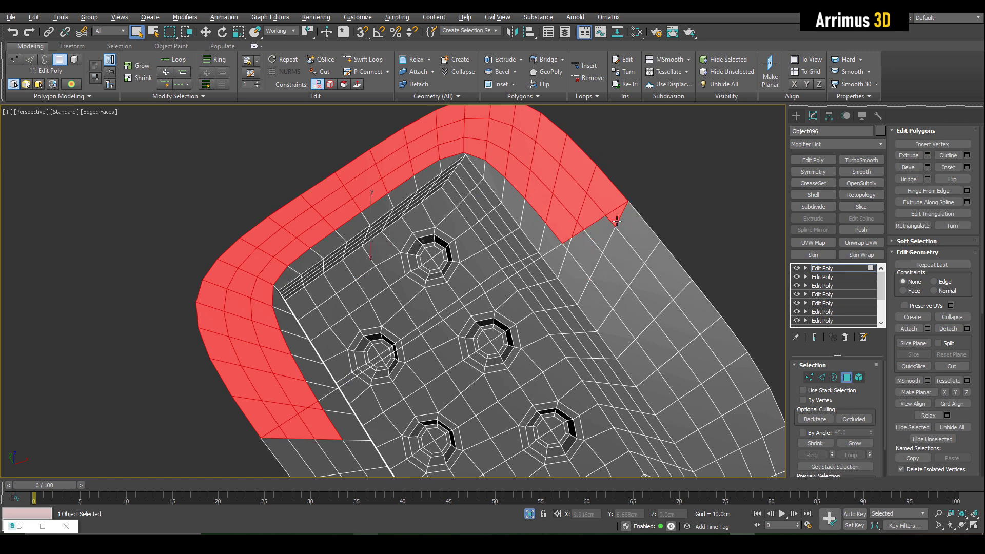
middle_click_drag(393, 352, 422, 321)
scroll(422, 321, "up", 2)
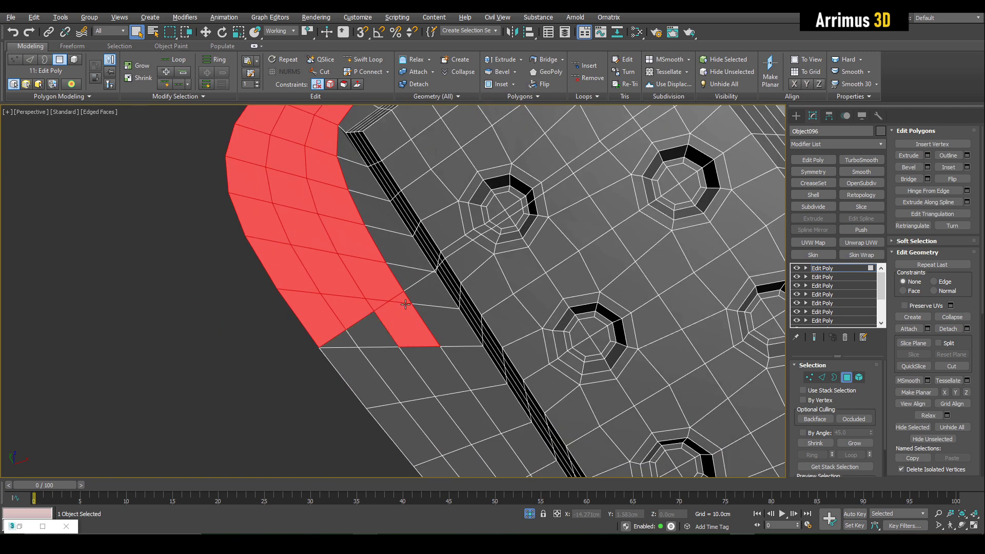
left_click_drag(401, 300, 431, 319, "alt")
Step: Raise the selected U-shaped rim polygons above the surrounding surface as a stepped band
scroll(436, 318, "down", 4)
middle_click_drag(524, 260, 462, 254, "alt")
middle_click_drag(515, 283, 387, 287, "alt")
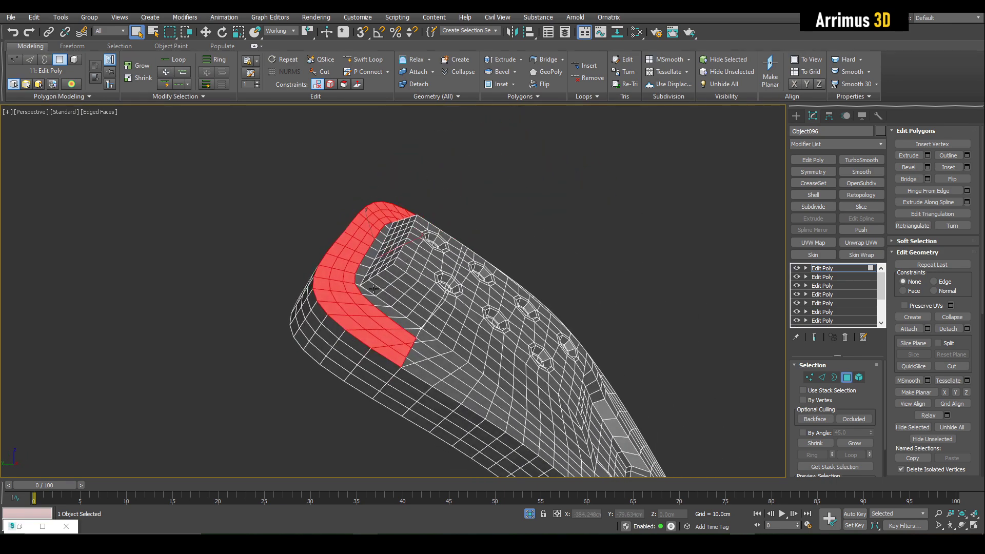
left_click_drag(396, 238, 407, 220)
middle_click_drag(380, 225, 519, 266, "alt")
Step: Select the cut edges crossing the recess and holes between the raised band's ends and remove them
key("2")
scroll(519, 266, "up", 3)
key("q")
middle_click_drag(547, 320, 547, 314)
middle_click_drag(486, 286, 521, 331)
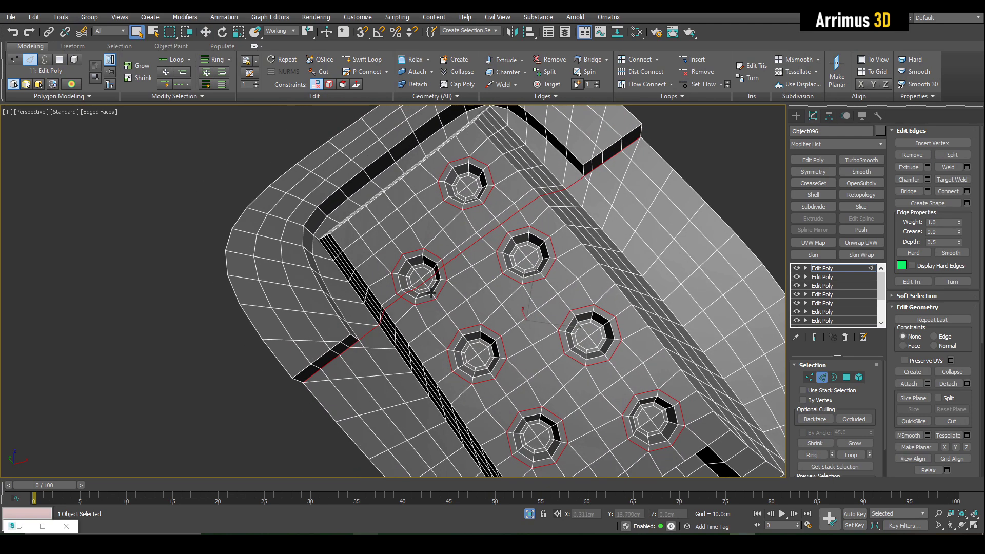
double_click(457, 258)
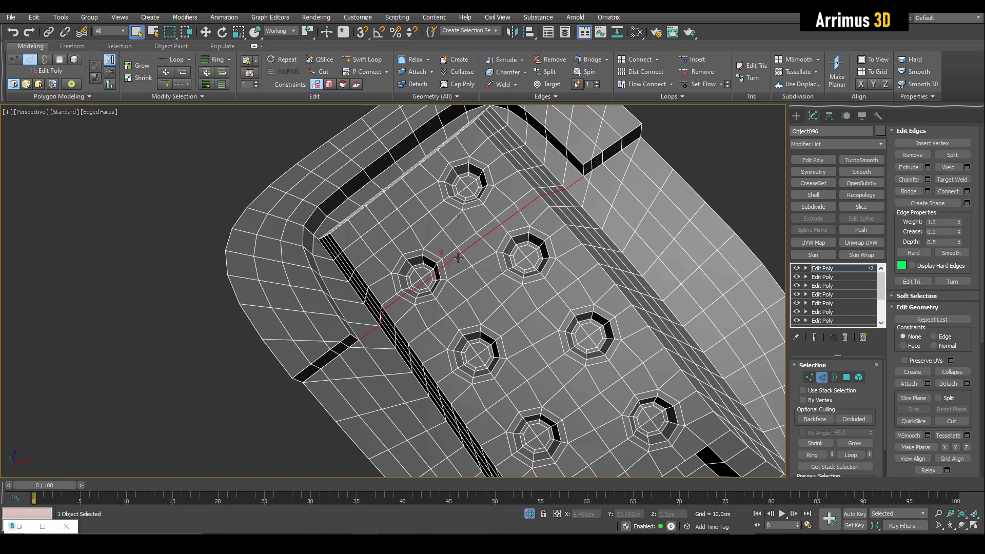
key("ctrl+BackSpace")
mouse_move(458, 258)
middle_mouse_down("alt")
mouse_move(470, 277)
mouse_move(477, 258)
middle_mouse_up("alt")
middle_click_drag(380, 341, 385, 323, "alt")
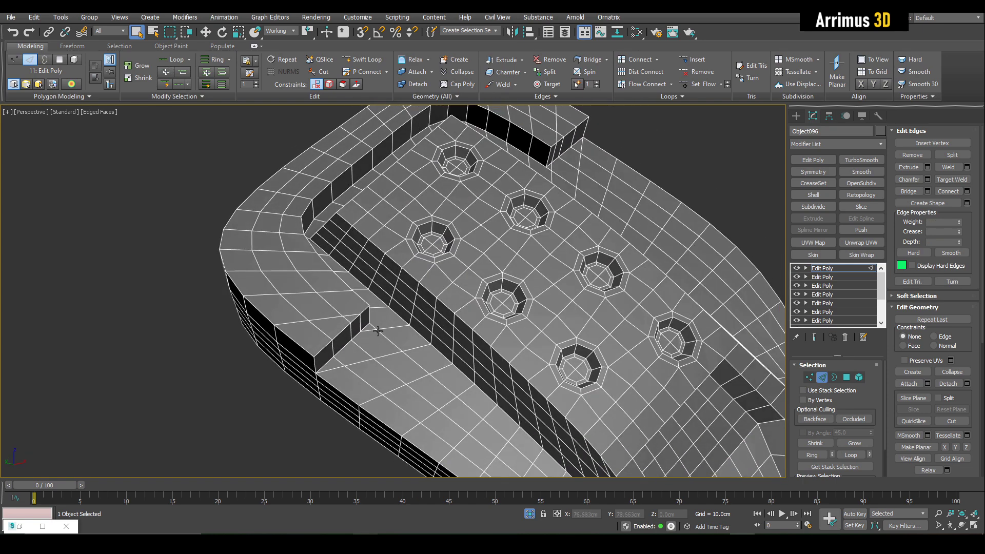
Step: Target-weld the loose vertex at the base of the raised band's first end to its neighbouring corner
scroll(380, 334, "up", 5)
key("1")
key("ctrl+shift+w")
middle_click_drag(407, 250, 351, 235, "alt")
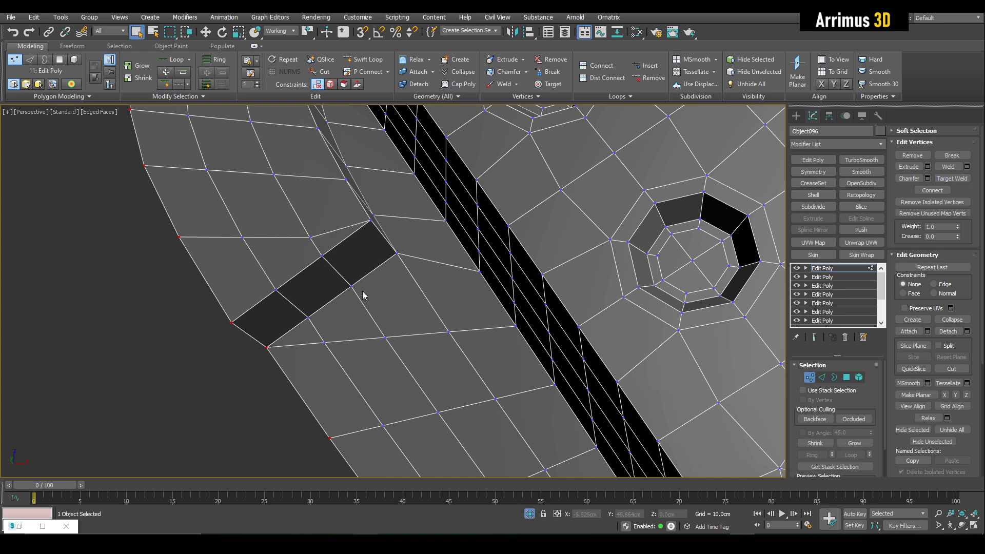
middle_click_drag(373, 281, 358, 298, "alt")
middle_click_drag(373, 264, 453, 277, "alt")
scroll(400, 290, "down", 3)
scroll(387, 313, "up", 2)
scroll(453, 277, "down", 4)
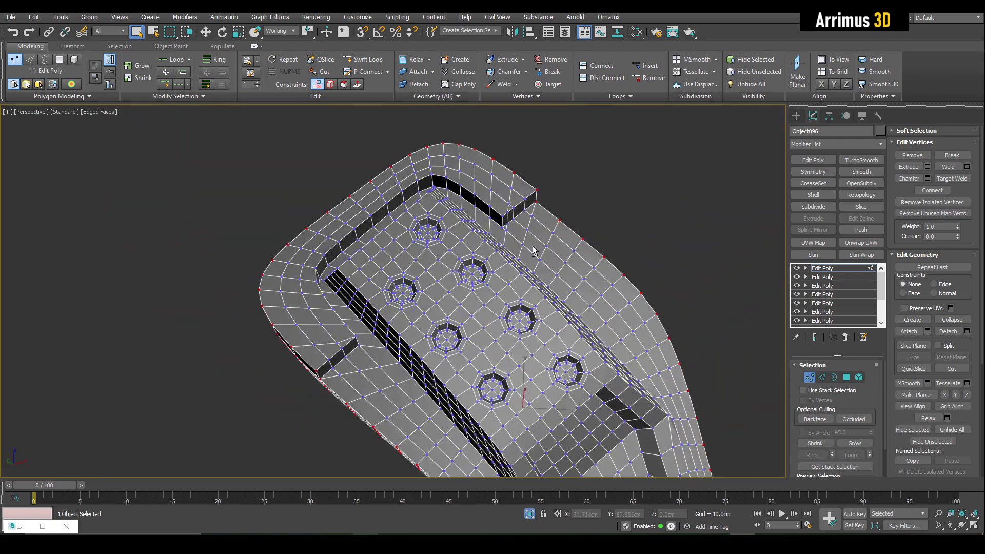
Step: Target-weld the loose vertex at the base of the raised band's opposite end onto the inner corner vertex
scroll(505, 221, "up", 4)
middle_click_drag(535, 221, 524, 242)
scroll(524, 243, "up", 2)
key("ctrl+shift+w")
scroll(517, 254, "up", 3)
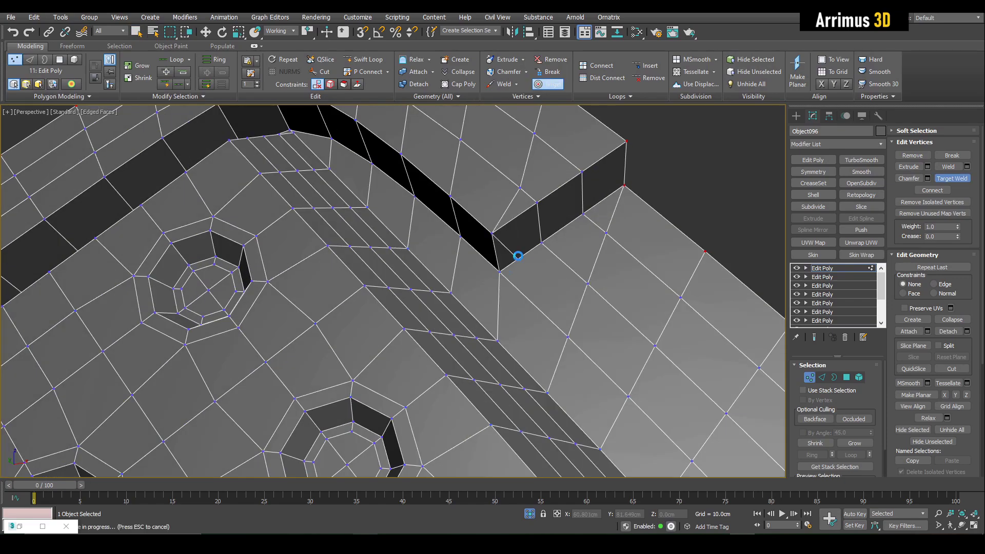
left_click(519, 260)
left_click(500, 272)
right_click(513, 290)
Step: Finish the vertex edits and apply Symmetry and TurboSmooth modifiers to the detailed piece
scroll(516, 294, "down", 2)
scroll(526, 274, "down", 5)
middle_click_drag(511, 298, 526, 216)
scroll(526, 216, "down", 2)
key("1")
key("F4")
middle_click_drag(594, 311, 544, 251)
key("F4")
key("F4")
left_click(813, 172)
left_click(824, 398)
left_click(843, 397)
left_click(861, 160)
middle_click_drag(683, 252, 632, 315)
key("F4")
key("F4")
scroll(547, 330, "down", 4)
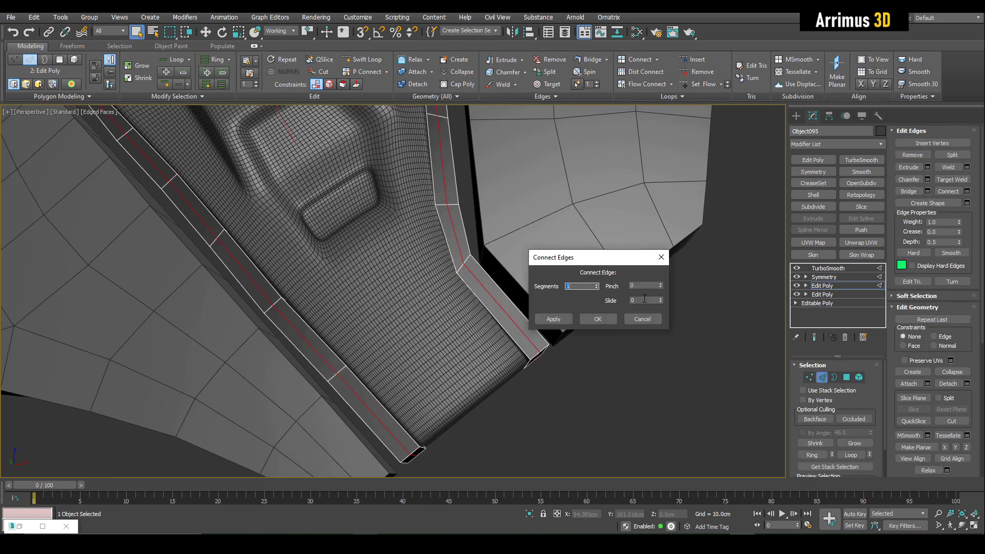
Step: Connect the narrow trim's ring edges with one segment and select its edges for creasing at a 45-degree face angle
left_click(598, 319)
scroll(539, 266, "down", 6)
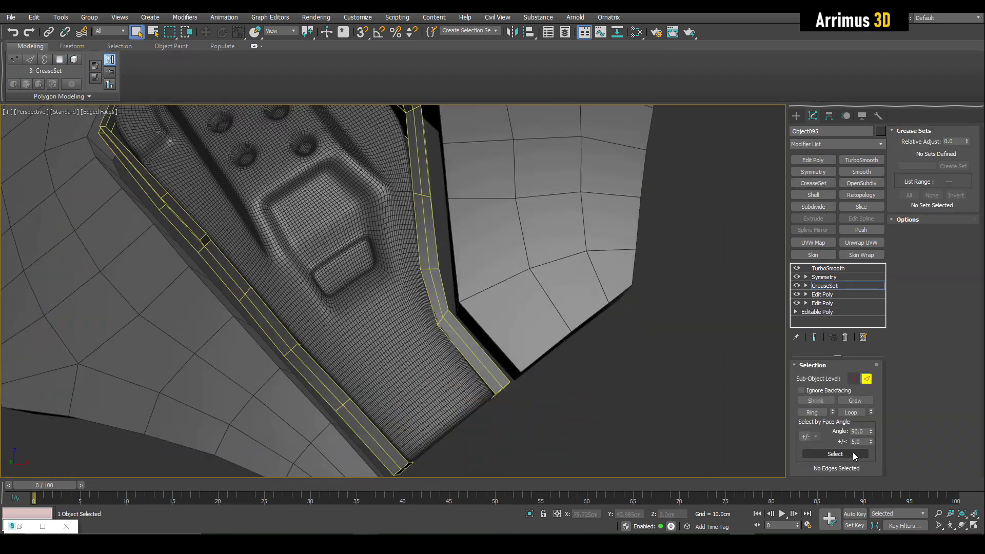
type("45")
key("Return")
left_click(835, 454)
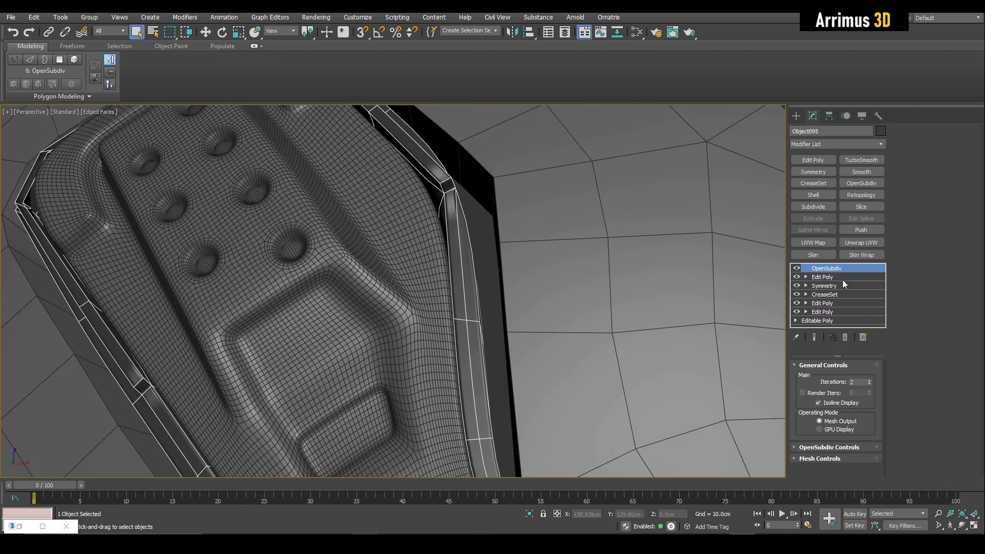
left_click(842, 287)
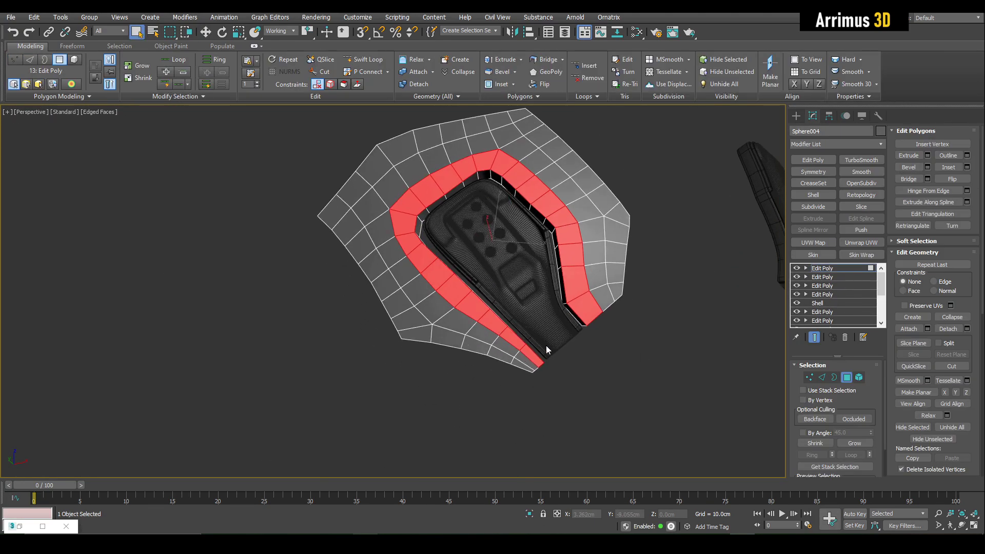
Step: Shape a tapered recess in the raised section of the surrounding panel and support its borders with Swift Loop edges
left_click(854, 443)
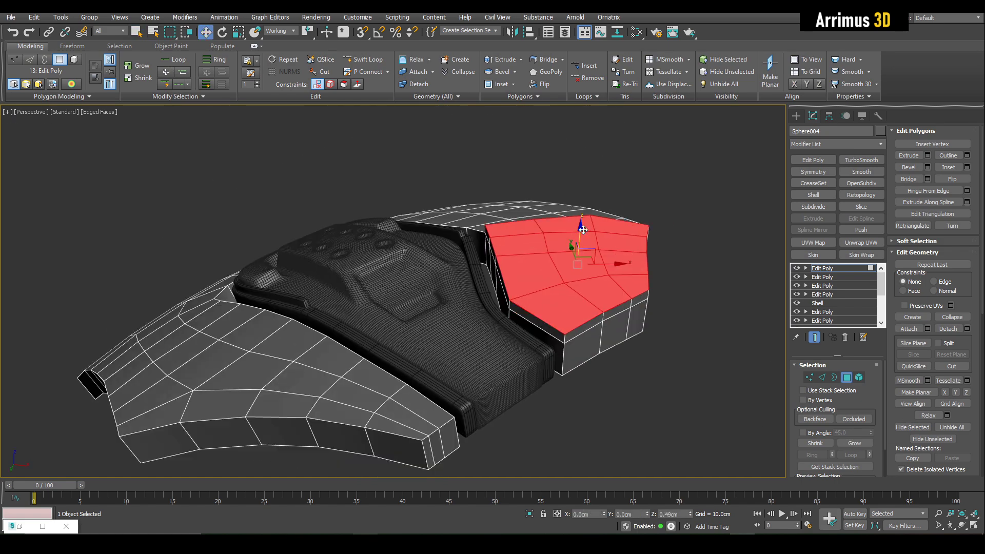
key("r")
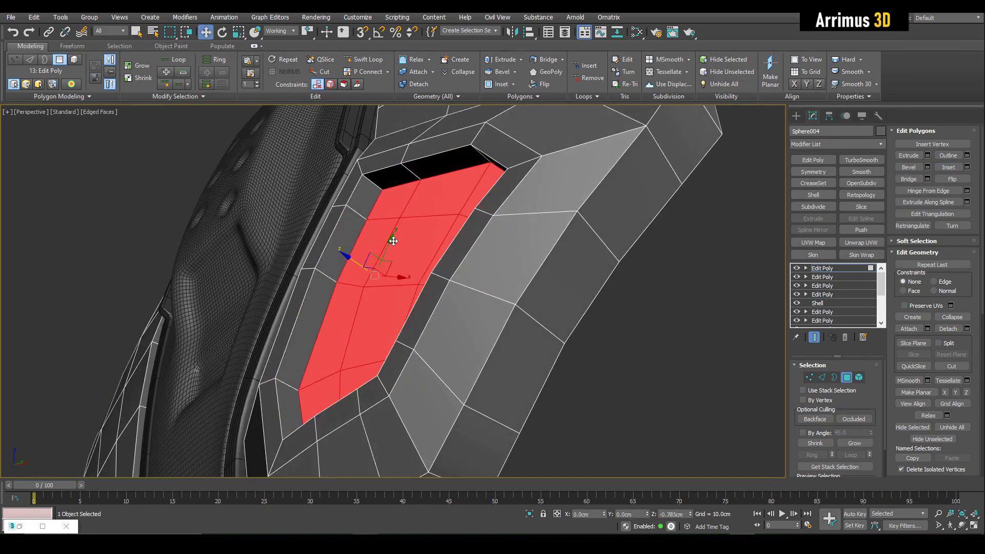
key("w")
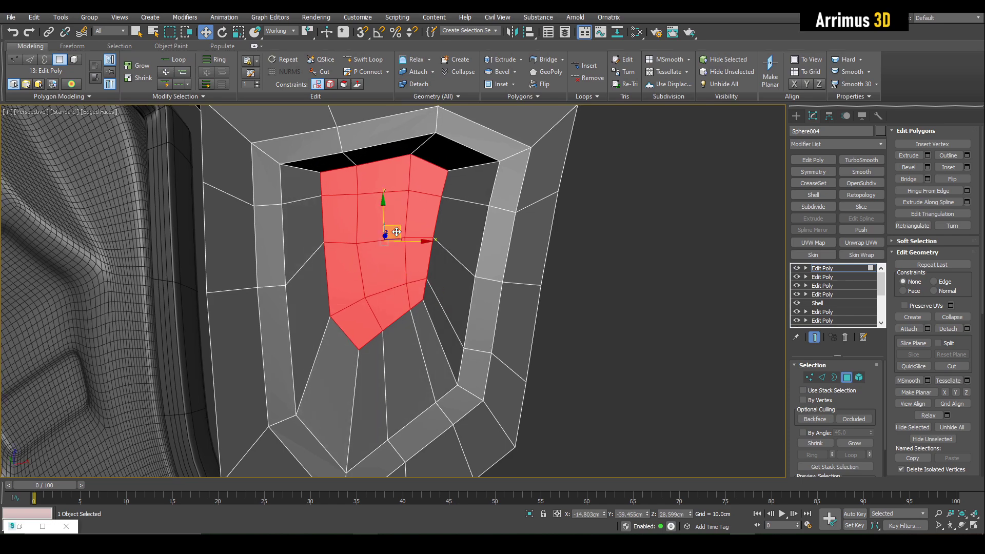
key("1")
key("q")
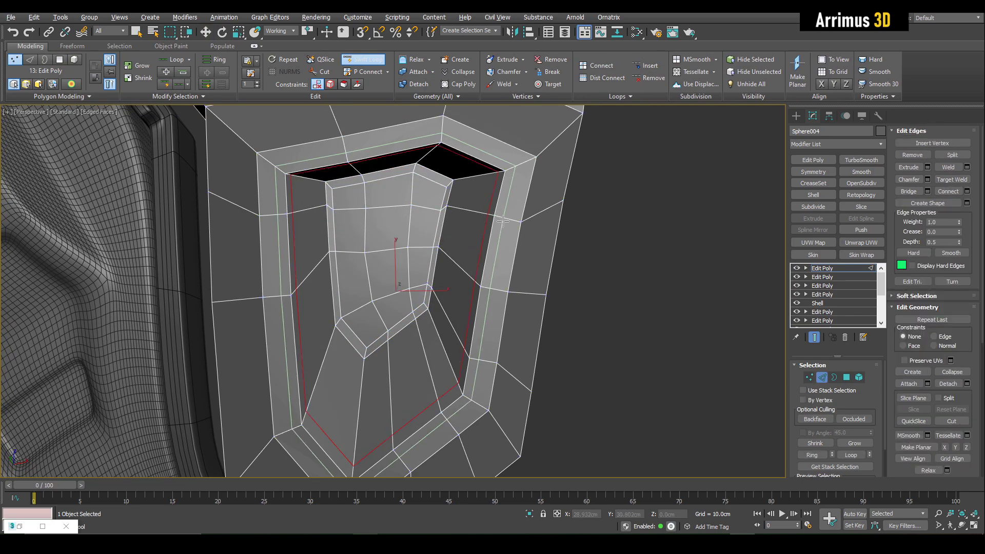
scroll(503, 221, "down", 5)
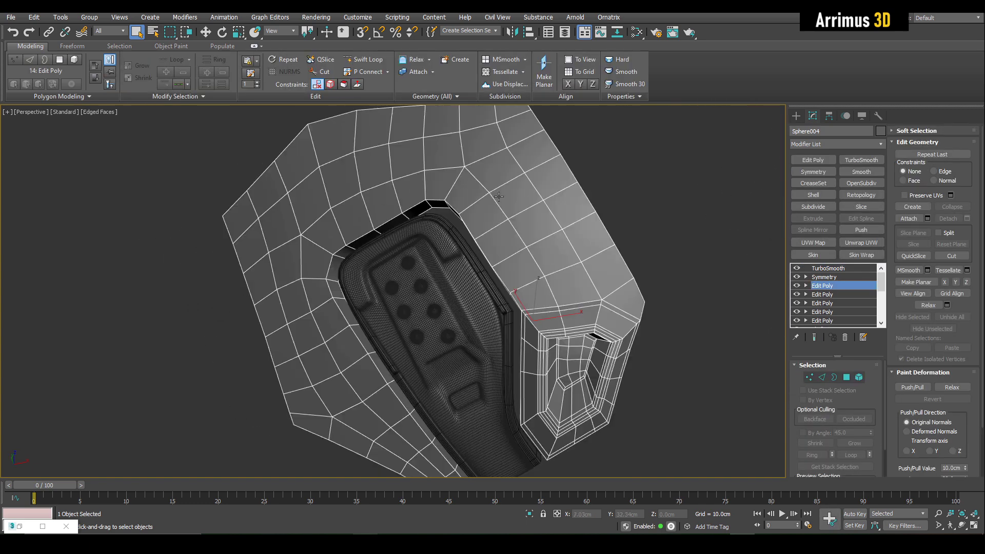
Step: Cut from the pole vertex beyond the opening's corner and reposition nearby panel vertices along the surface with the Face constraint
left_click(483, 187)
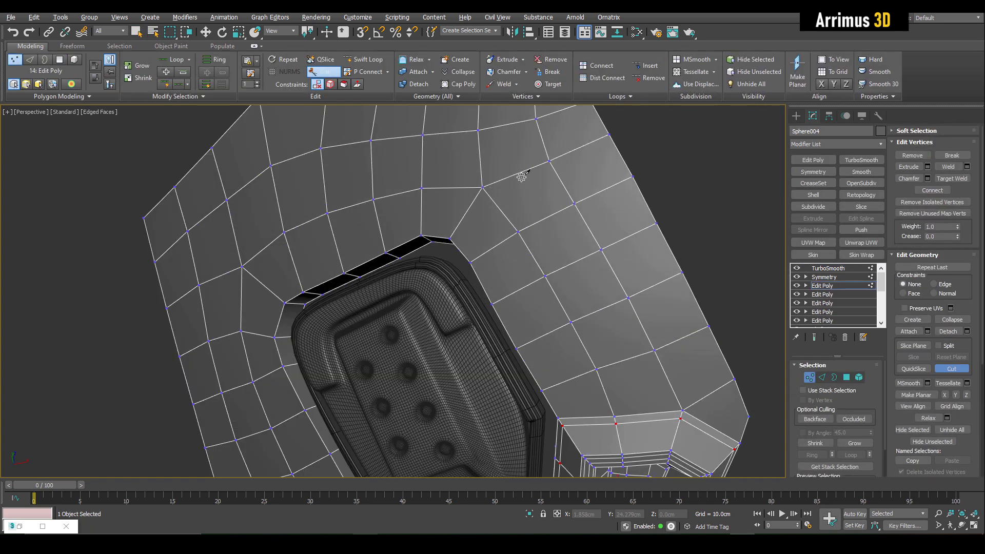
middle_click_drag(521, 177, 570, 203, "alt")
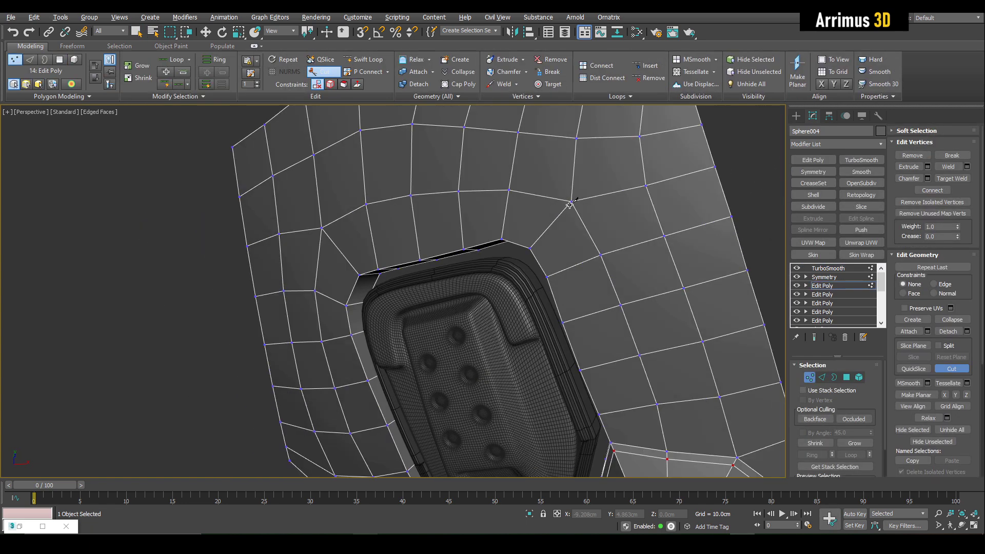
left_click_drag(579, 181, 595, 178)
middle_click_drag(511, 193, 552, 193)
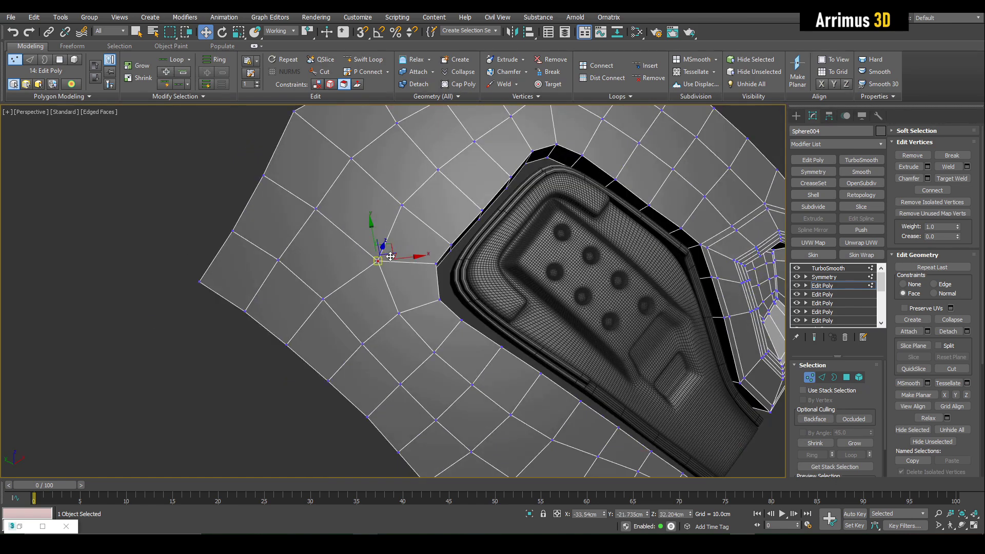
key("q")
middle_click_drag(391, 256, 505, 185, "alt")
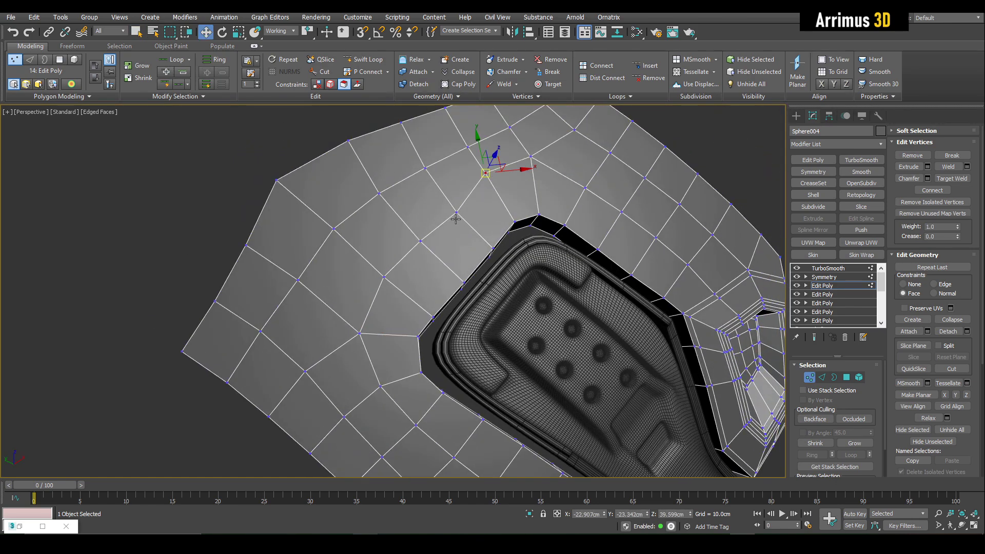
middle_click_drag(430, 243, 415, 282, "alt")
Step: Select the U-shaped strip of panel polygons bordering the opening's wide end and add another Edit Poly modifier
key("4")
key("q")
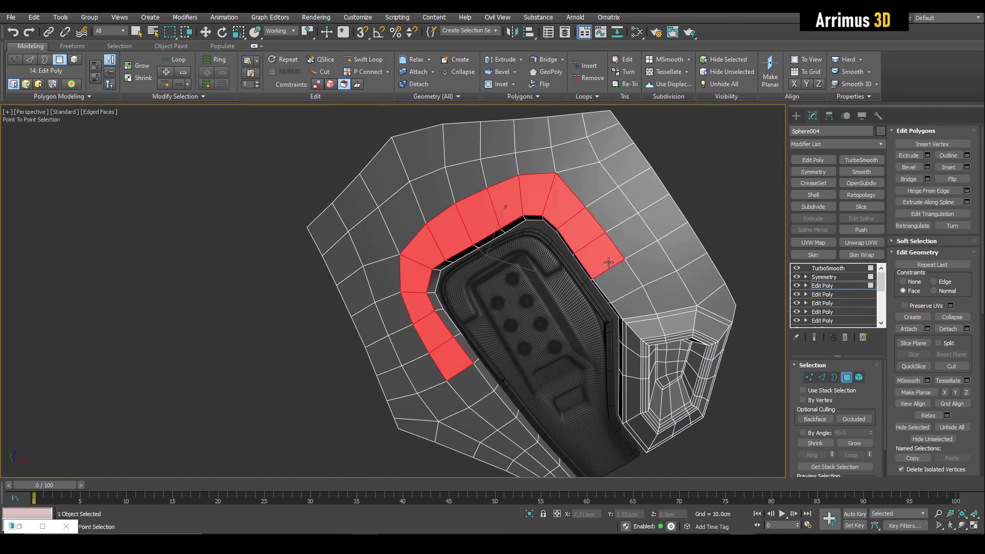
middle_click_drag(563, 213, 553, 212, "alt")
key("4")
key("4")
scroll(513, 257, "up", 2)
Step: Move vertices around the opening's wide end along the surface to even out the bordering polygons
middle_click_drag(514, 256, 431, 292, "alt")
key("1")
key("w")
left_click(428, 309)
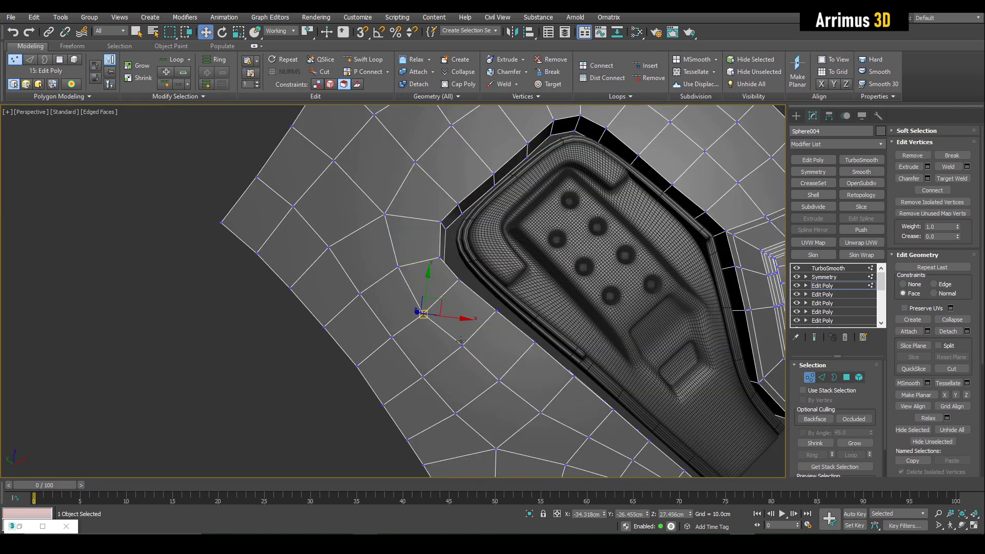
middle_click_drag(387, 265, 333, 352)
left_click_drag(332, 300, 330, 295)
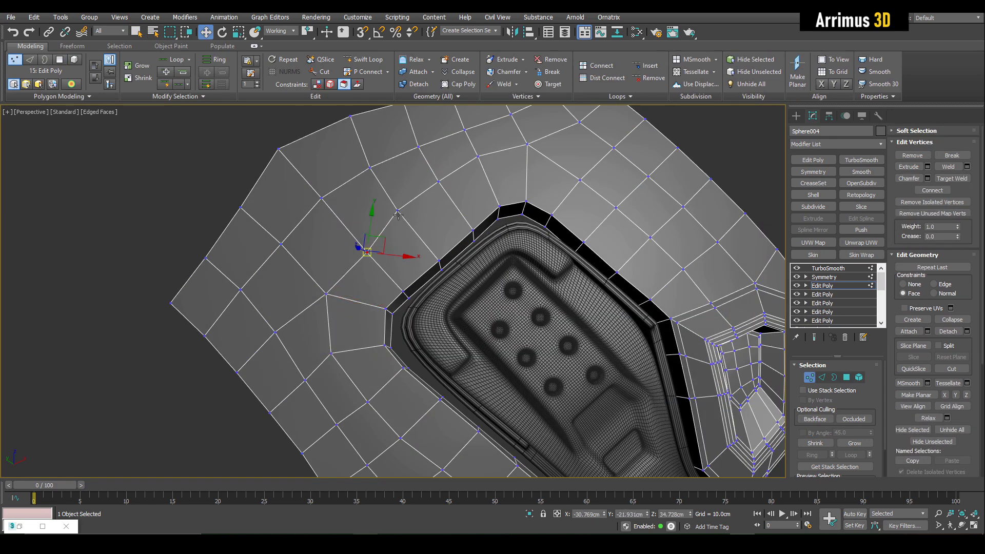
middle_click_drag(444, 187, 521, 171)
left_click_drag(603, 129, 614, 135)
scroll(564, 179, "down", 2)
Step: Extrude the U-shaped polygon strip around the opening's wide end upward by about 1.1 cm
key("4")
key("q")
middle_click_drag(636, 238, 473, 238, "alt")
key("2")
left_click(621, 241)
key("4")
key("shift+x")
scroll(474, 238, "up", 2)
middle_click_drag(390, 287, 380, 241, "alt")
left_click_drag(378, 246, 378, 233, "shift")
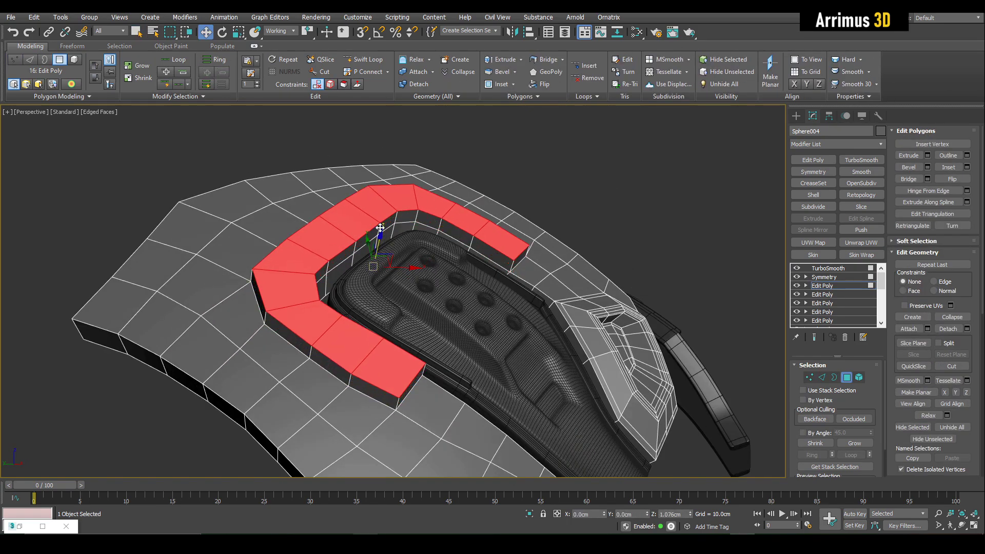
Step: Slope both ends of the raised strip by sliding their end edges with the Edge constraint
middle_click_drag(390, 241, 451, 324, "alt")
key("2")
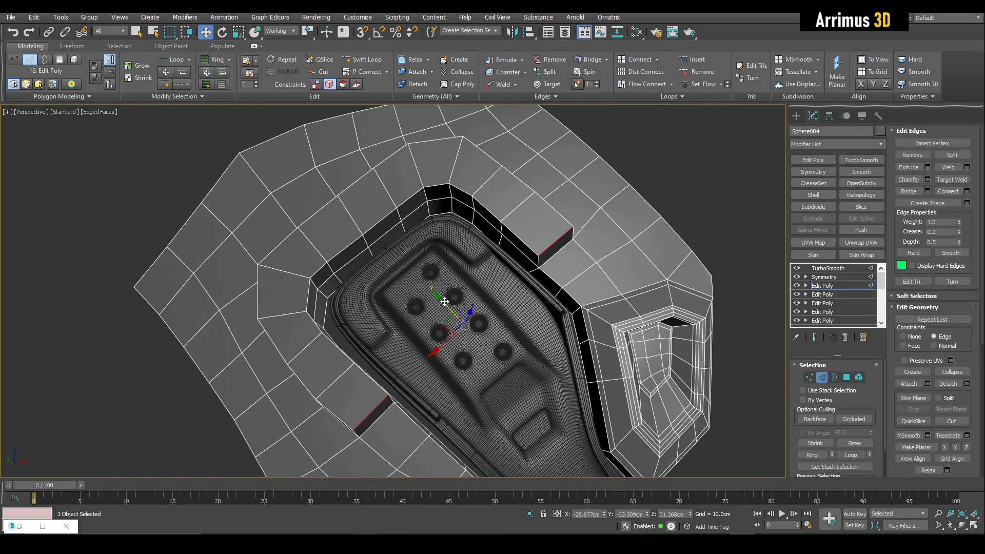
left_click_drag(445, 301, 432, 289)
key("shift+x")
key("2")
key("q")
Step: Select a narrow polygon strip along the raised band and sink it to form a groove
scroll(457, 288, "down", 2)
key("1")
left_click(493, 222)
key("4")
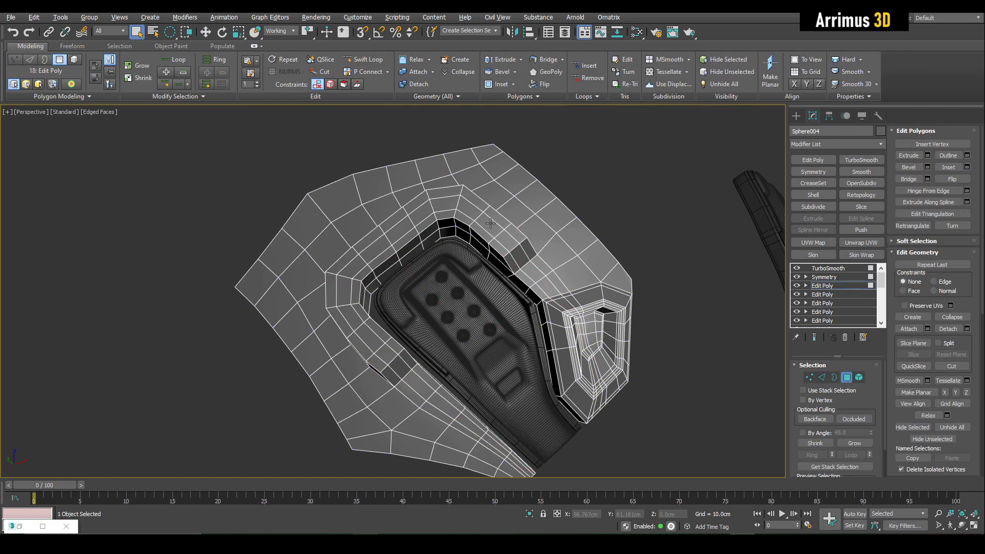
key("w")
middle_click_drag(362, 336, 390, 242, "alt")
left_click_drag(420, 222, 420, 241, "shift")
middle_click_drag(420, 241, 436, 318, "alt")
Step: Detach the groove's polygons as a clone and select the new object
left_click(948, 329)
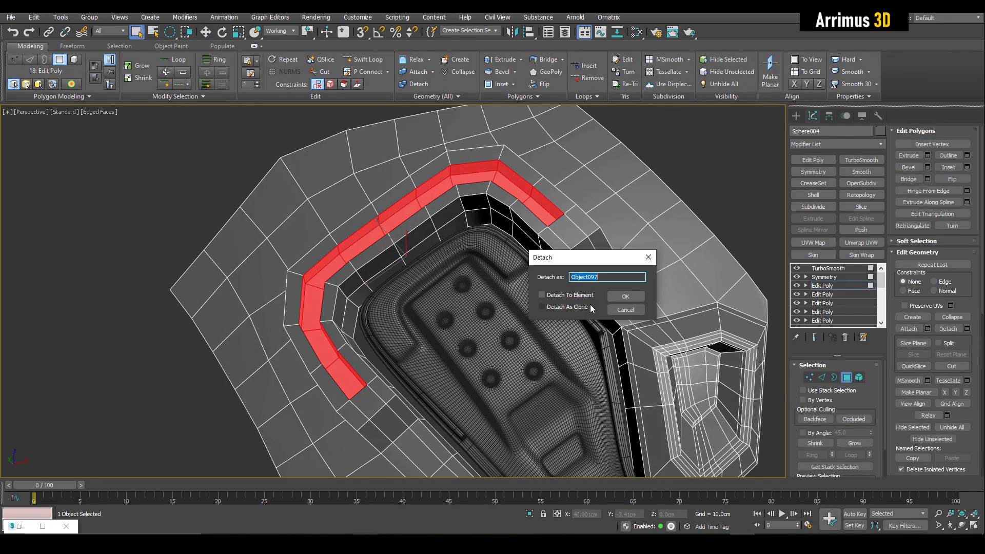
left_click(589, 306)
left_click(627, 296)
left_click(543, 211)
Step: Isolate the detached trim strip and select the edges around its top rim, including the end edge, for editing
scroll(543, 211, "up", 3)
key("2")
scroll(490, 303, "down", 3)
middle_click_drag(491, 303, 475, 294, "alt")
key("2")
key("alt+q")
key("2")
scroll(528, 241, "up", 3)
left_click(529, 201, "ctrl")
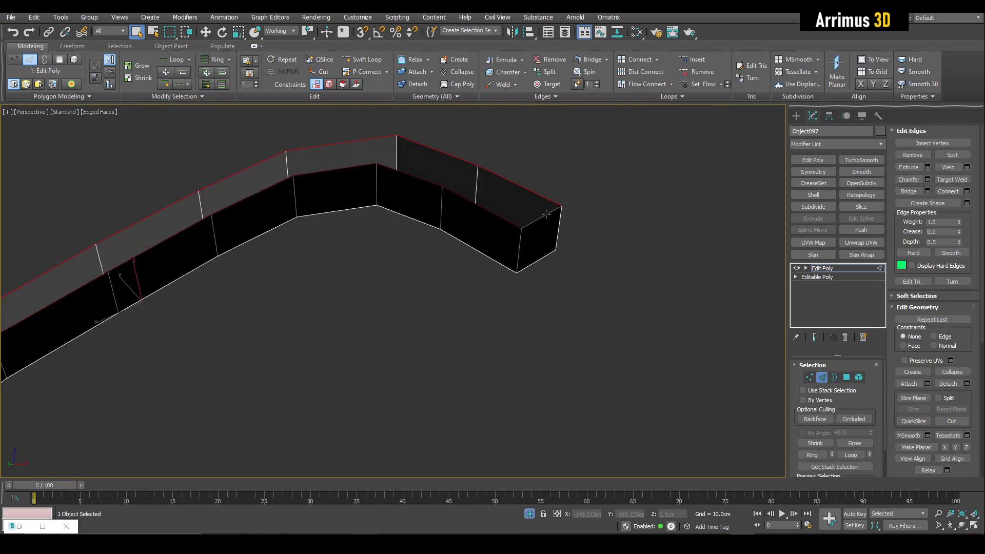
right_click(616, 249)
left_click(575, 307)
key("4")
Step: Finish editing the trim strip, exit isolation and mirror the strip with a Symmetry modifier
left_click(822, 268)
key("alt+q")
left_click(813, 172)
left_click(832, 399)
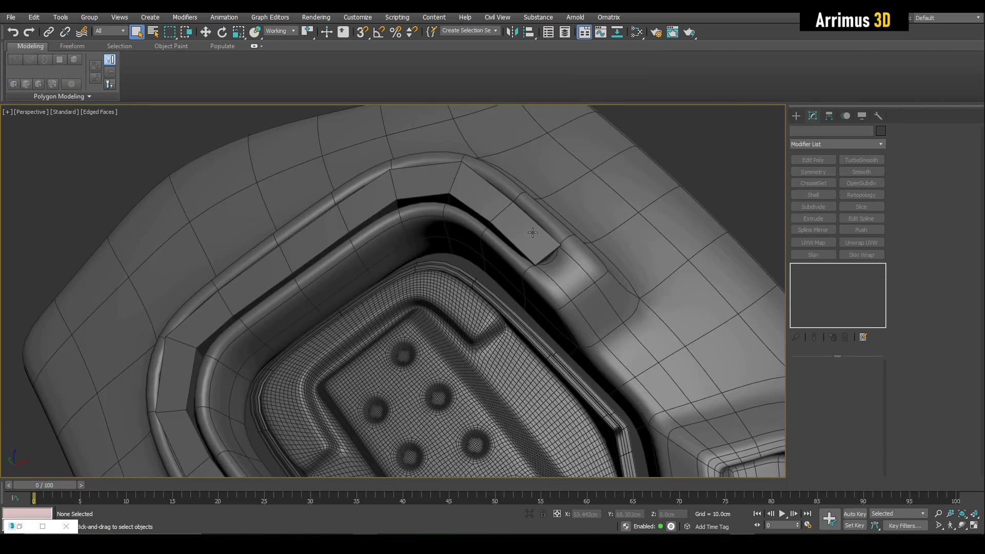
Step: Set the trim strip's object color to red
left_click(881, 131)
left_click(407, 221)
left_click(538, 321)
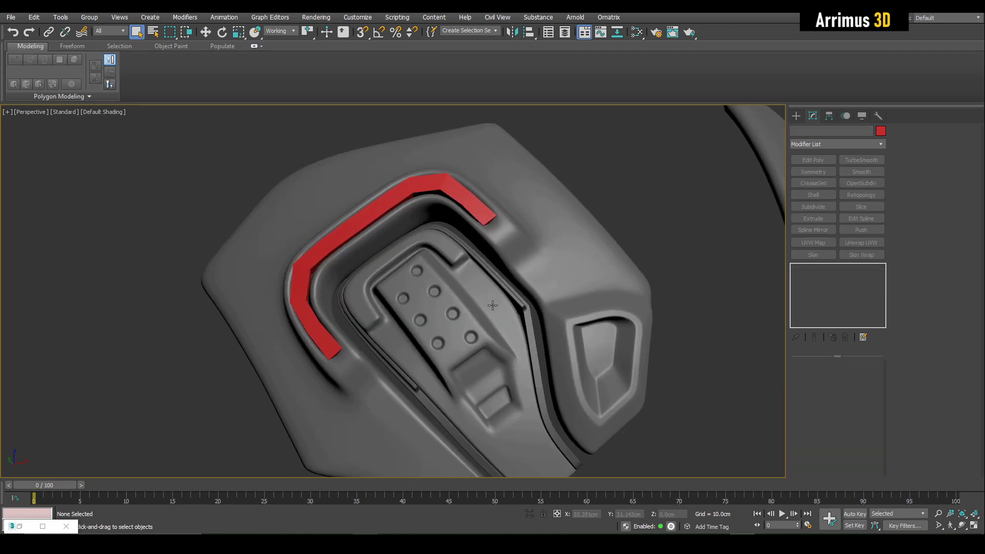
Step: Color the padded insert yellow and the surrounding shell blue
left_click(493, 306)
left_click(881, 131)
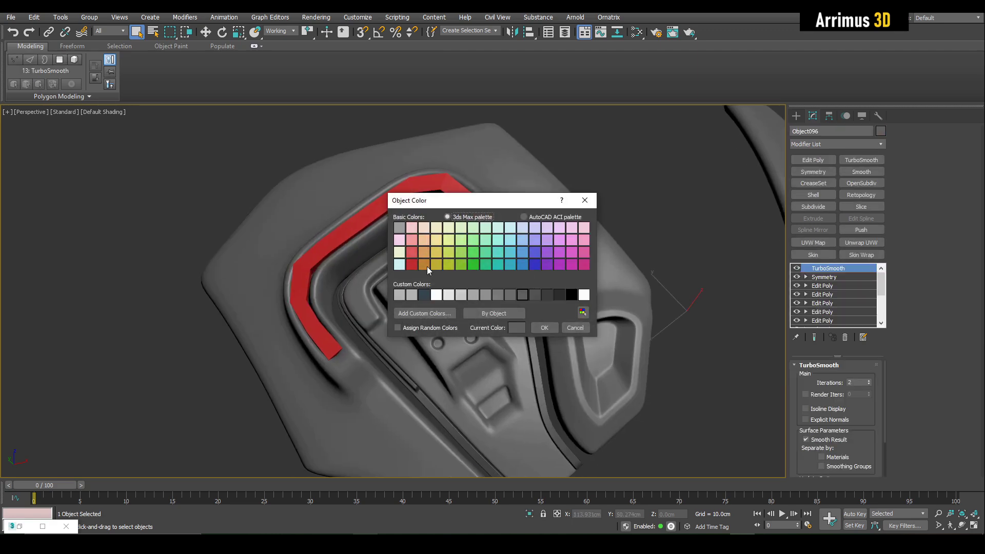
left_click(536, 329)
left_click(881, 131)
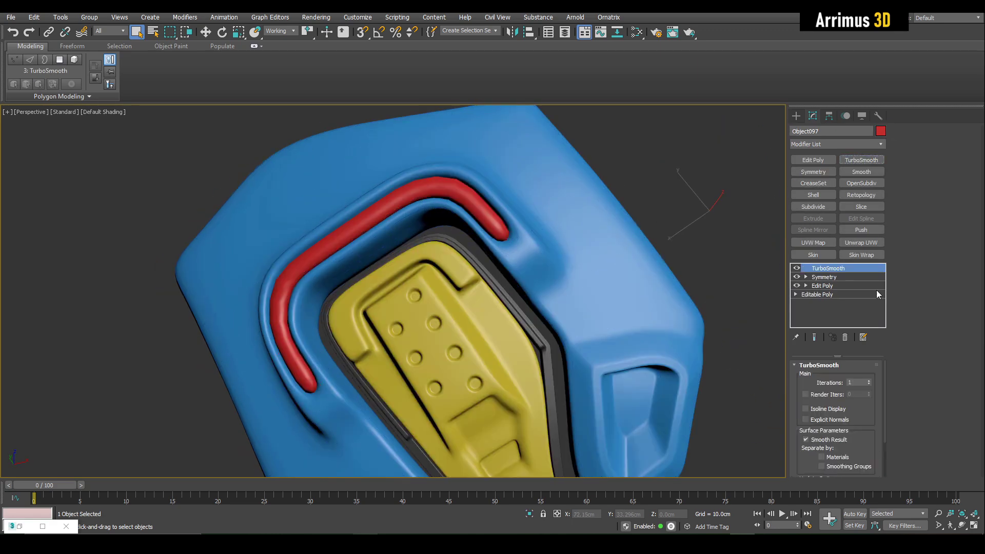
Step: Set the red trim's TurboSmooth iterations to 0 and return to its Edit Poly level
right_click(872, 383)
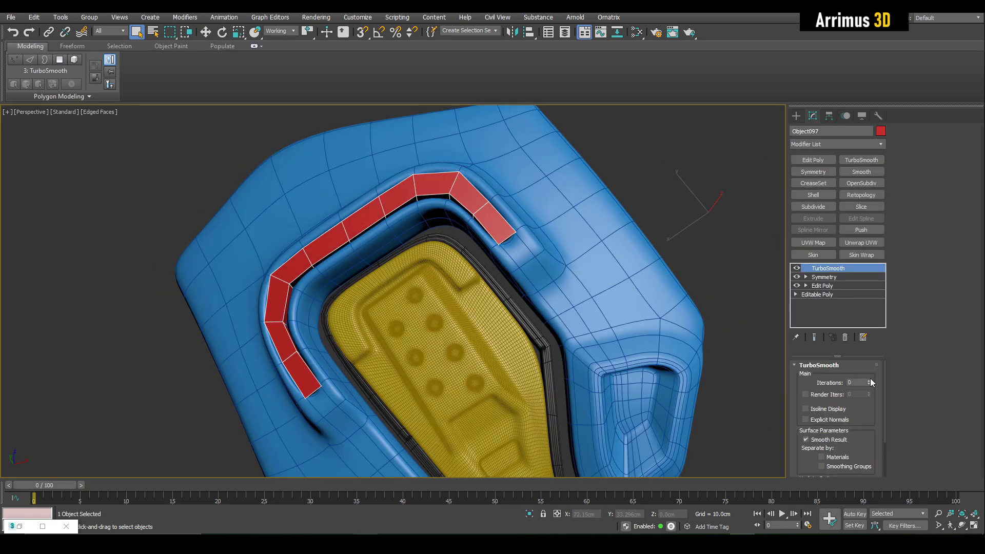
left_click(823, 285)
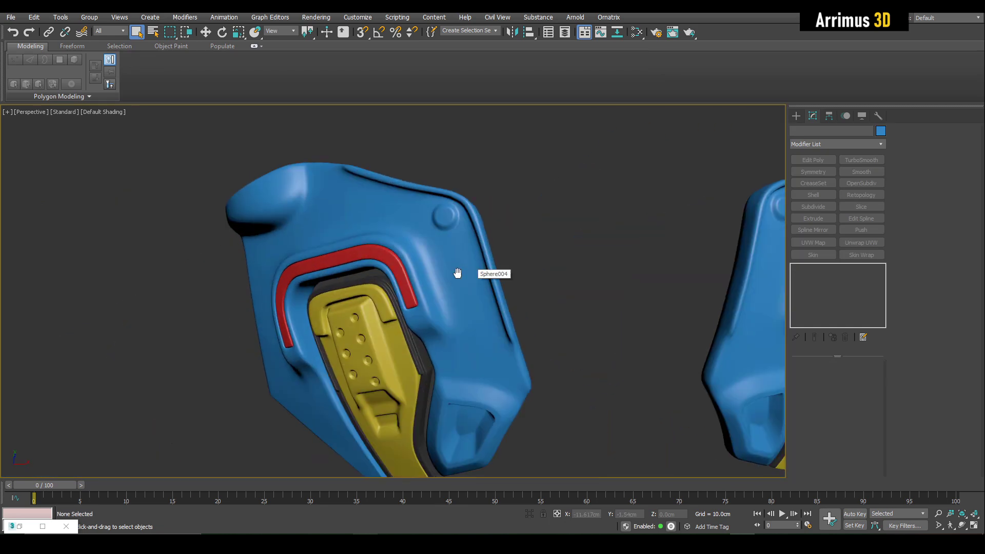
Step: Cut a roughly triangular outline into the blue shell between the corner bulge and the red trim
middle_click_drag(369, 254, 436, 254)
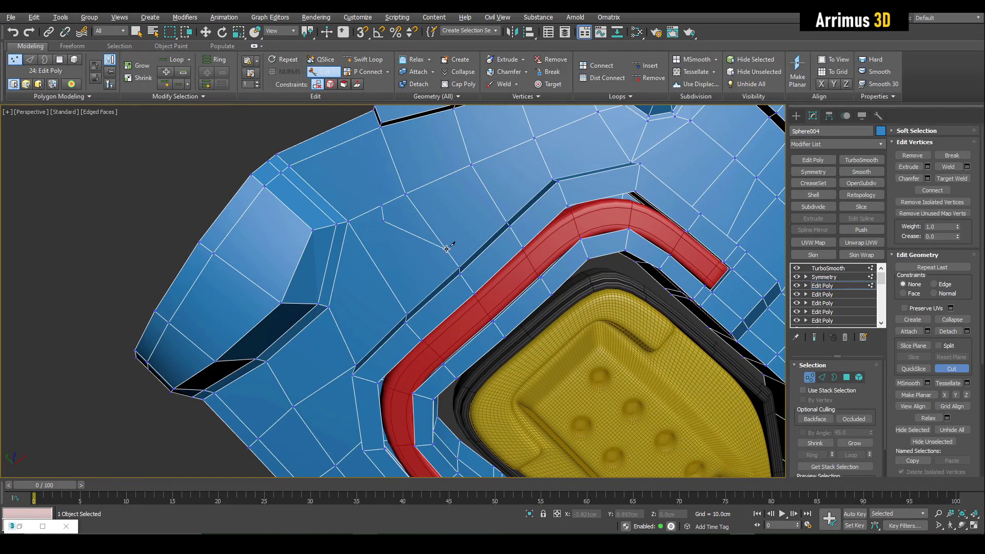
left_click(384, 220, "ctrl")
key("ctrl+shift+e")
key("2")
key("4")
left_click(434, 208, "ctrl")
middle_click_drag(433, 208, 376, 225, "alt")
key("2")
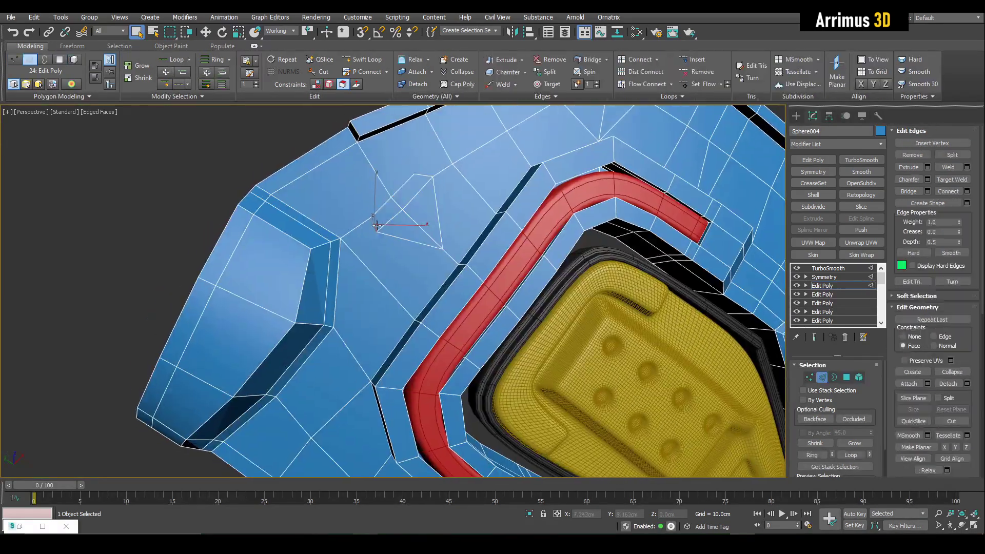
Step: Inset the triangular polygons and sink them into the shell to form a recess
key("4")
key("z")
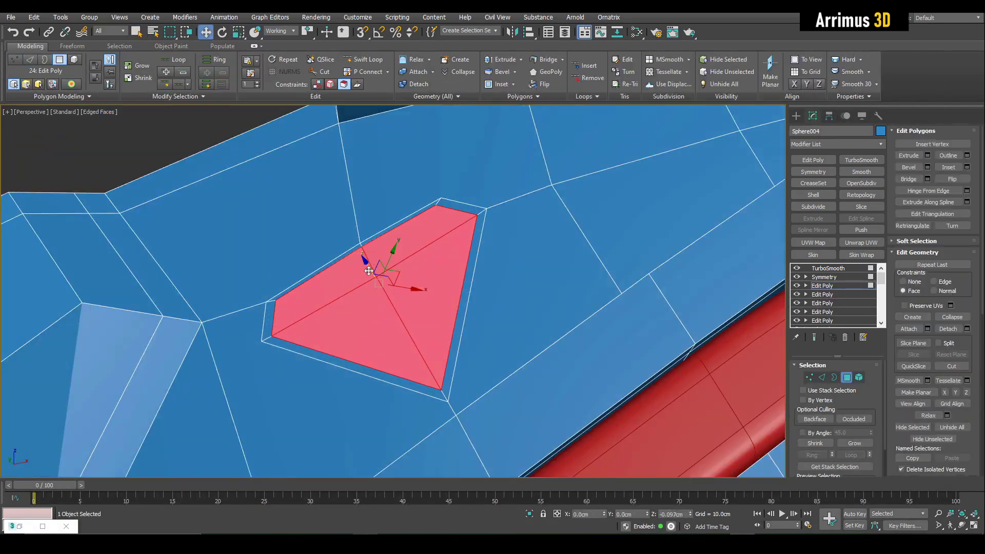
key("q")
key("1")
scroll(433, 214, "down", 3)
middle_click_drag(453, 194, 493, 231, "alt")
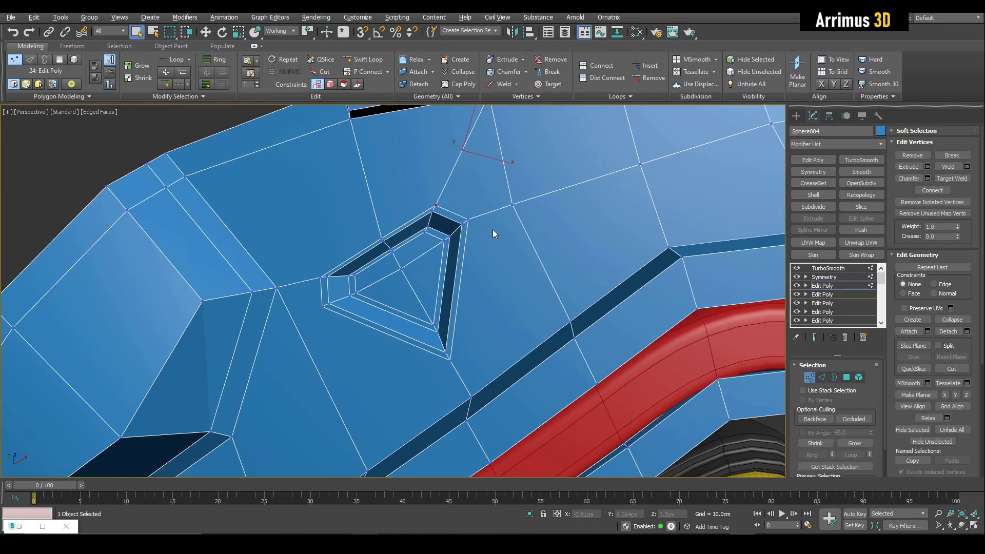
Step: Add supporting cuts across the triangular recess to tighten its corners, and check the smoothed shape
middle_click_drag(330, 324, 398, 257)
middle_click_drag(443, 196, 426, 243)
key("1")
key("F4")
scroll(426, 243, "down", 6)
key("F4")
key("1")
scroll(444, 255, "up", 6)
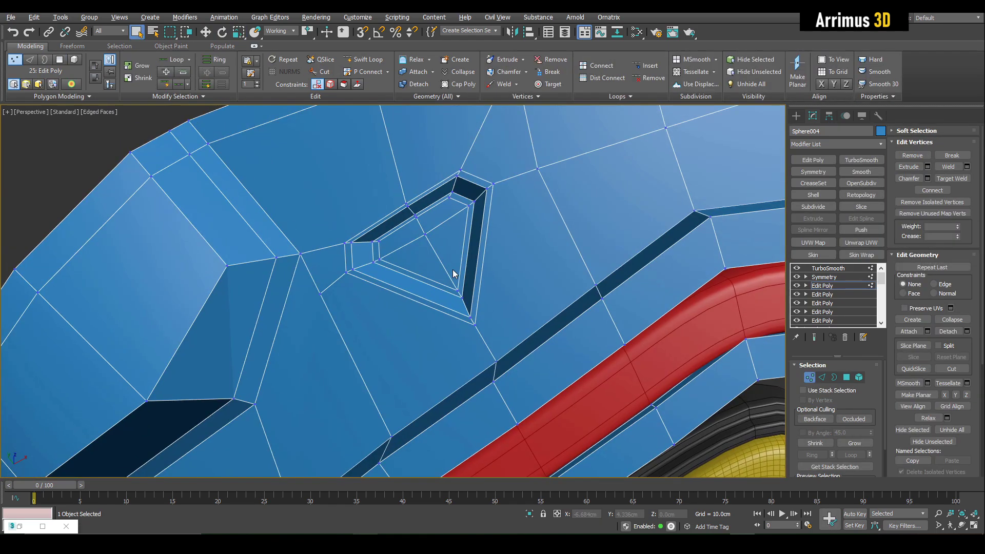
right_click(440, 216)
scroll(448, 200, "up", 2)
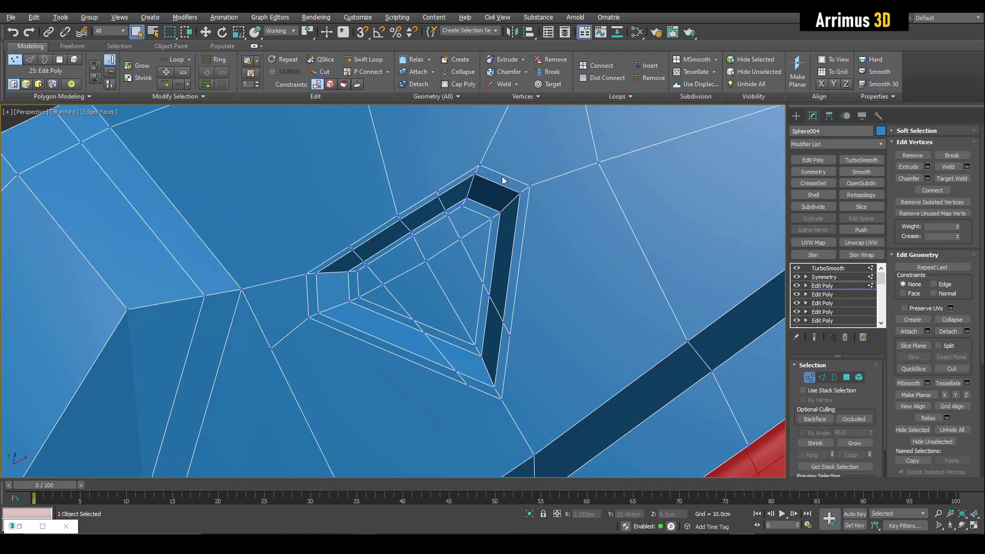
scroll(479, 169, "down", 3)
left_click(328, 308)
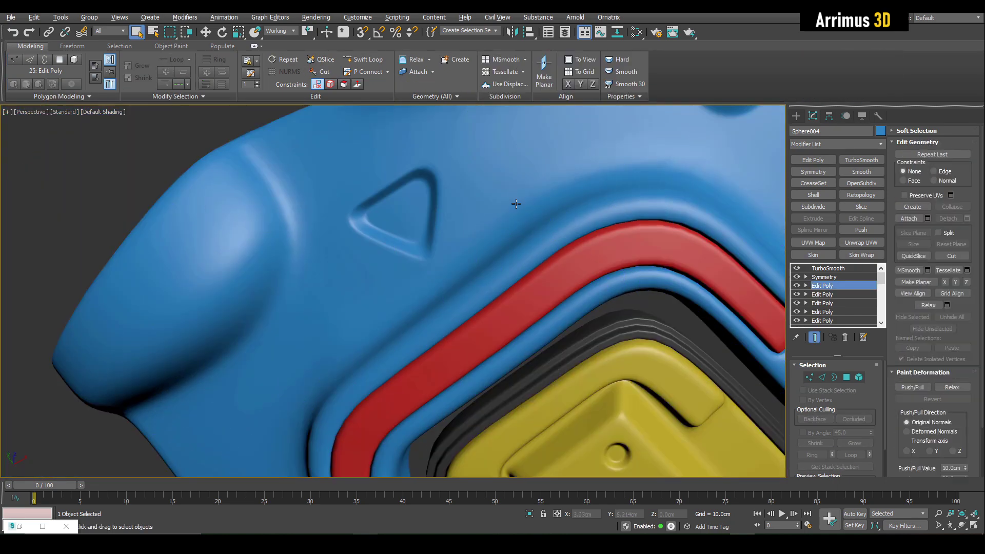
Step: Detach the narrow polygon strip along the shell's outer border and thicken it with a Shell outer amount of 3.72 cm
scroll(513, 198, "down", 5)
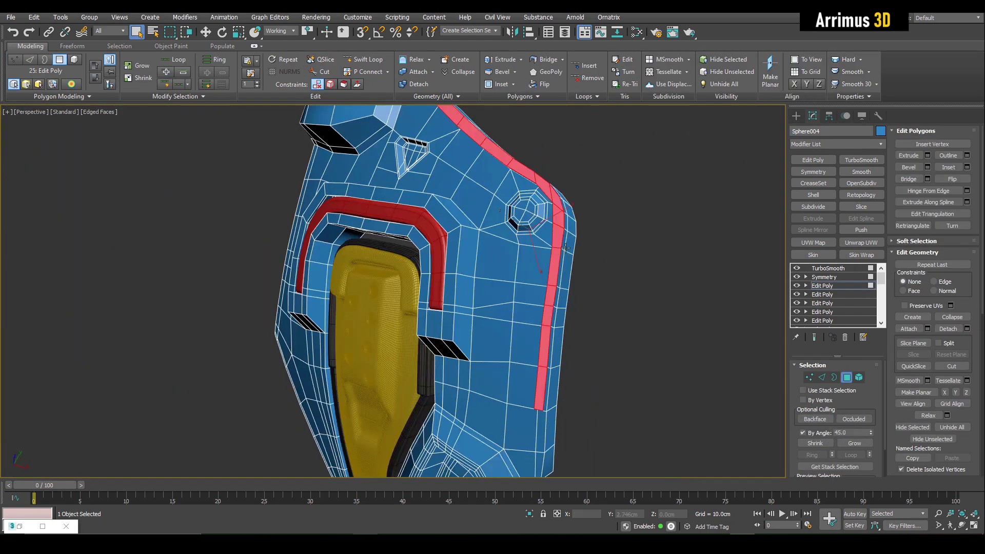
left_click(538, 426, "shift")
middle_click_drag(538, 426, 504, 262)
left_click(585, 291)
middle_click_drag(585, 291, 565, 308, "alt")
left_click(839, 286)
right_click(841, 297)
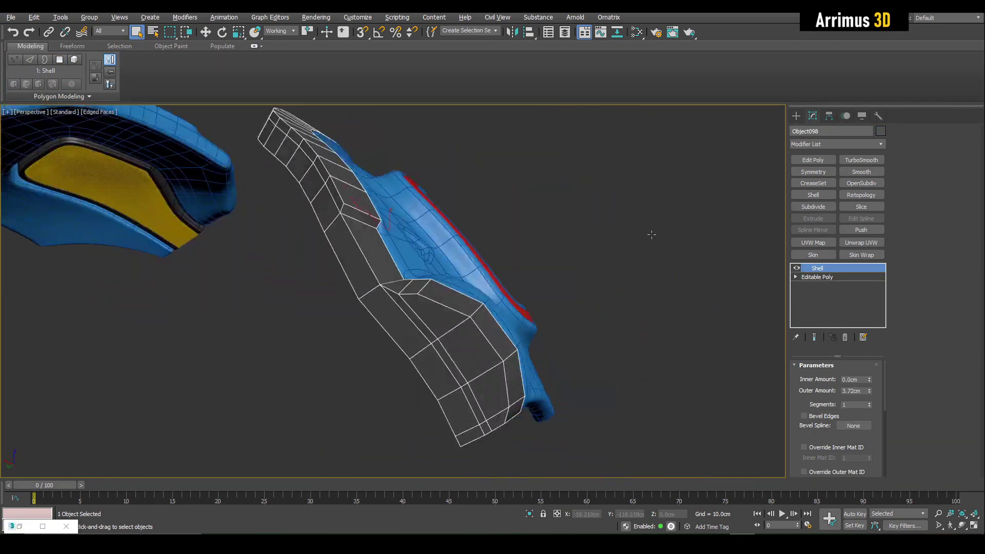
Step: Extend the detached border band away from the shell by extruding its outer edge in two sections
scroll(882, 456, "down", 5)
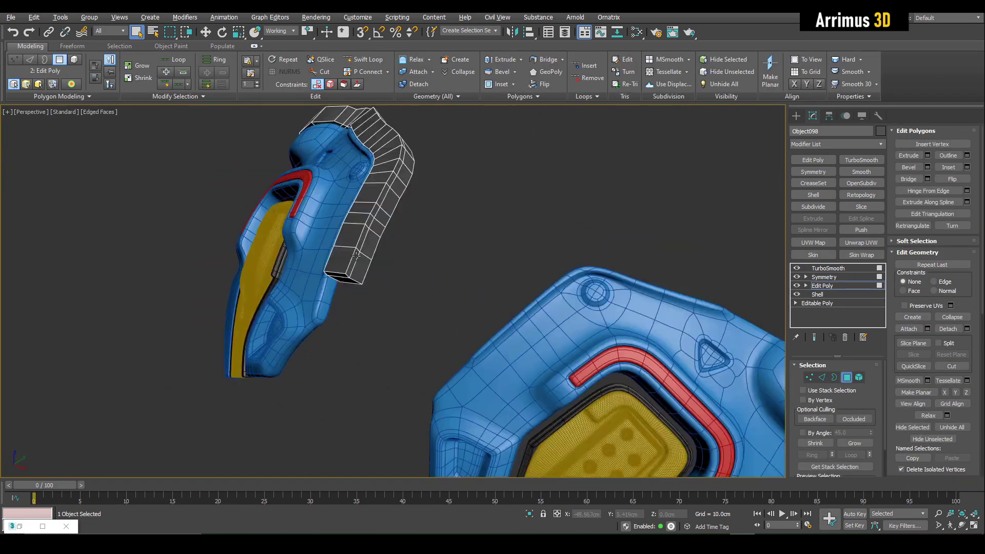
left_click(439, 144)
middle_click_drag(419, 222, 423, 222, "alt")
left_click_drag(411, 214, 462, 196, "shift")
middle_click_drag(462, 196, 483, 231, "alt")
left_click_drag(442, 205, 488, 197, "shift")
Step: Add Symmetry and another Edit Poly to the extended band, and select two of its edge loops
key("4")
key("q")
left_click(826, 175)
left_click(813, 160)
key("2")
middle_click_drag(514, 230, 424, 242, "alt")
double_click(432, 231)
double_click(535, 231, "ctrl")
middle_click_drag(551, 235, 524, 237, "alt")
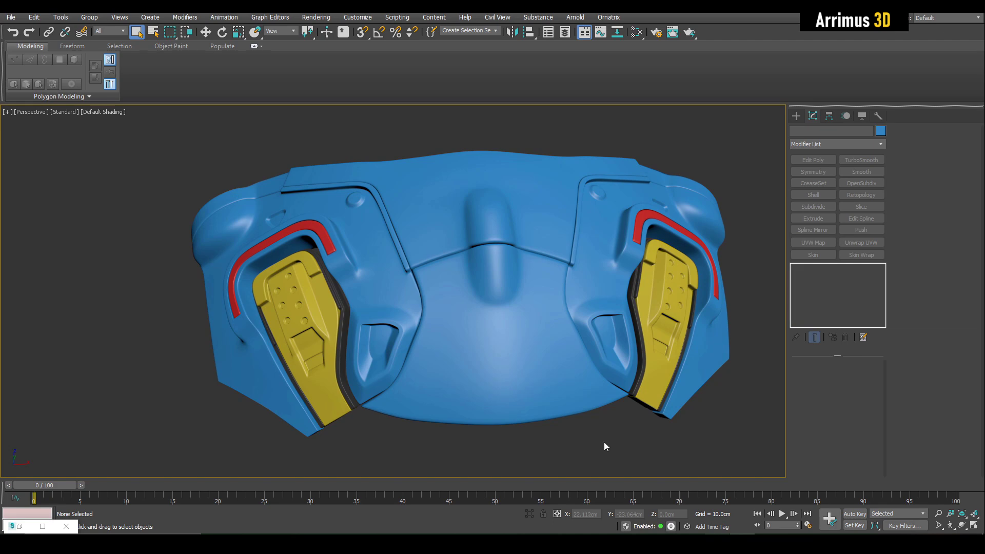
middle_click_drag(533, 393, 655, 420, "alt")
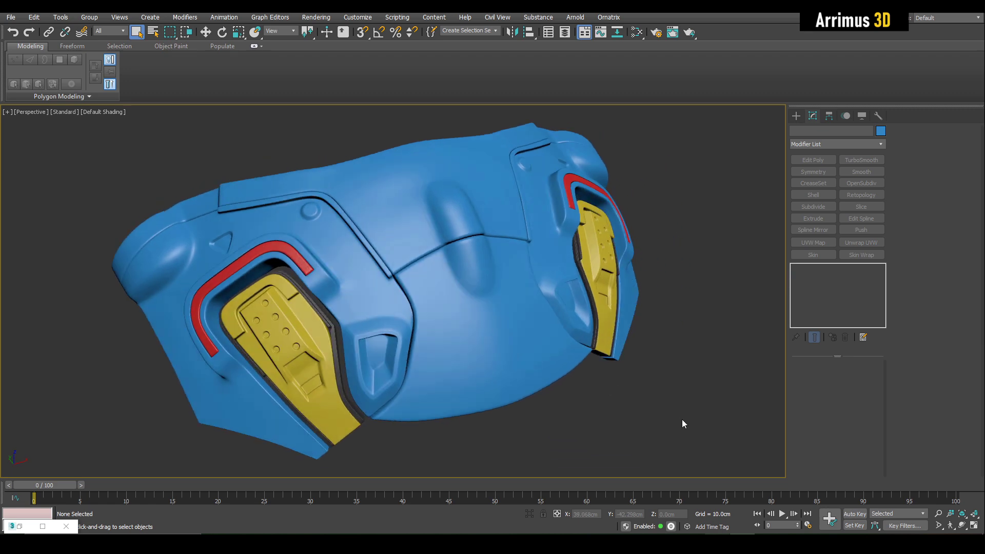